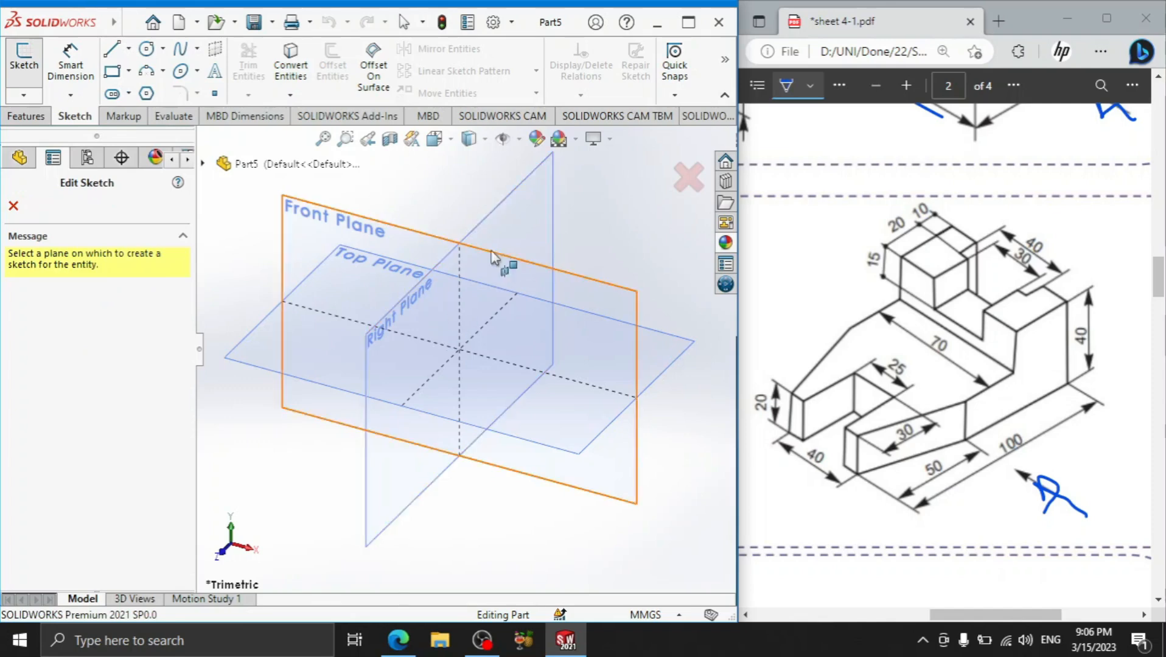
Sketch a corner rectangle on the Right Plane starting at the origin, 20 mm high and 100 mm long
{"action": "left_click", "coordinate": [520, 250]}
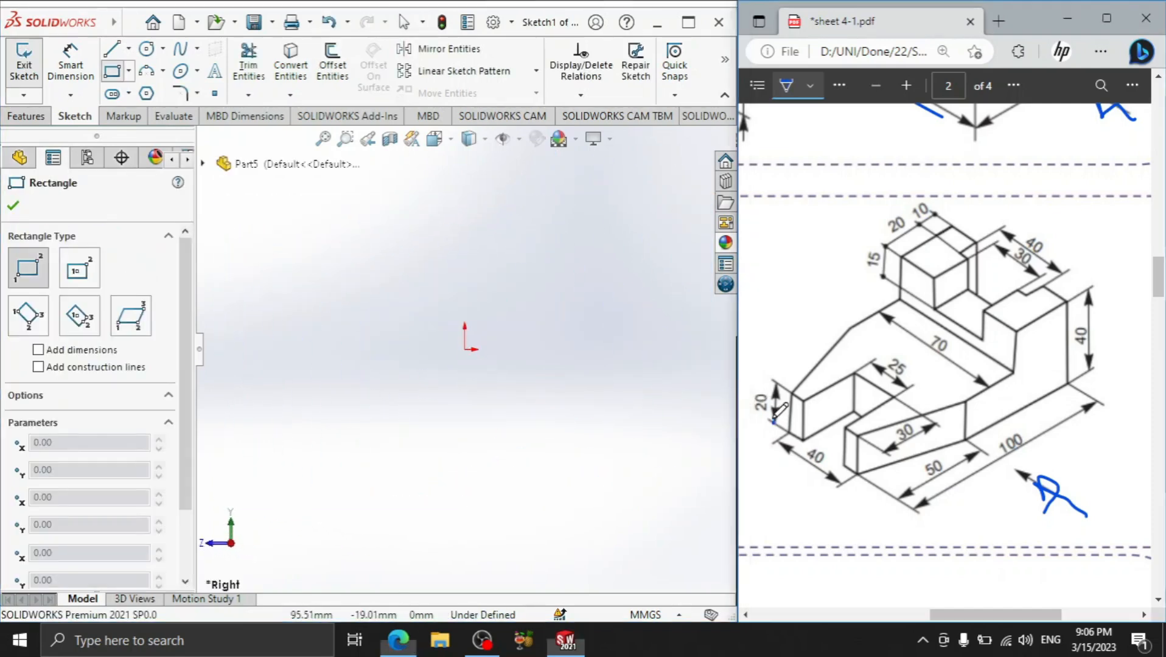
{"action": "left_click_drag", "start_coordinate": [773, 423], "coordinate": [772, 418]}
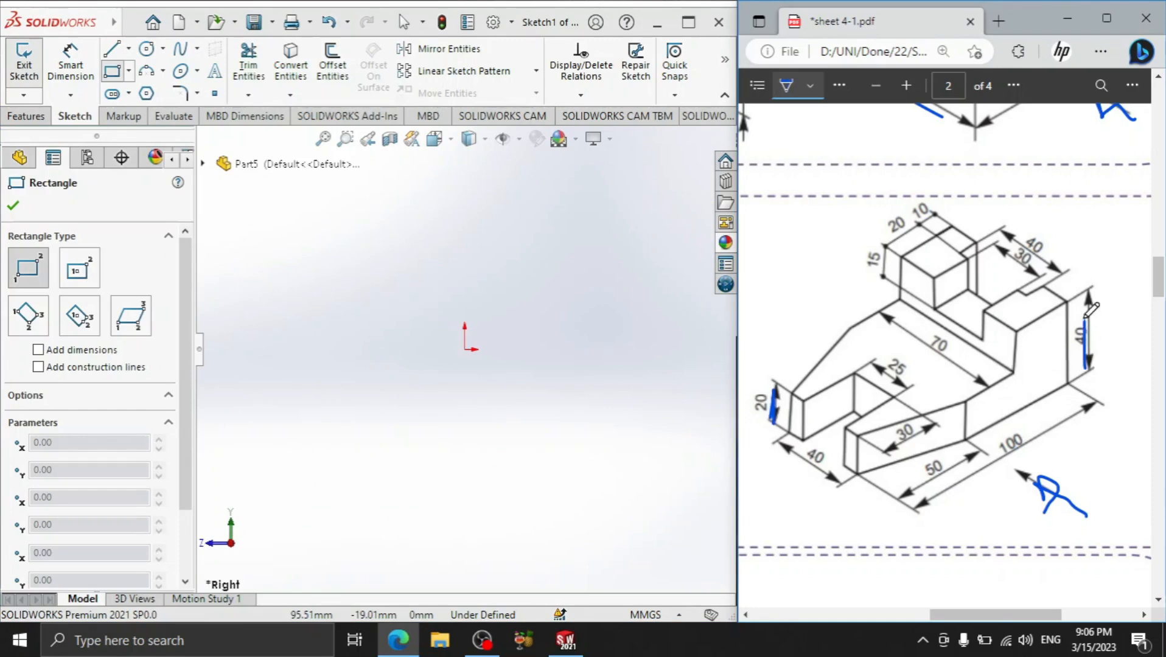
{"action": "left_click", "coordinate": [464, 349]}
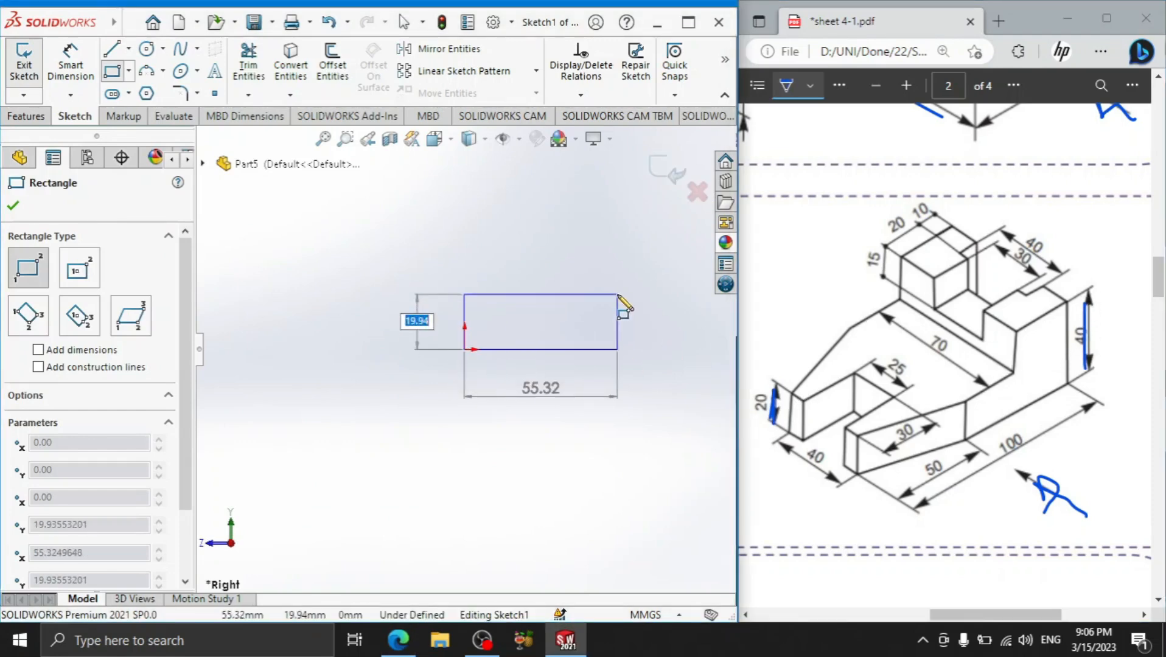
{"action": "type", "text": "20"}
{"action": "key", "text": "Tab"}
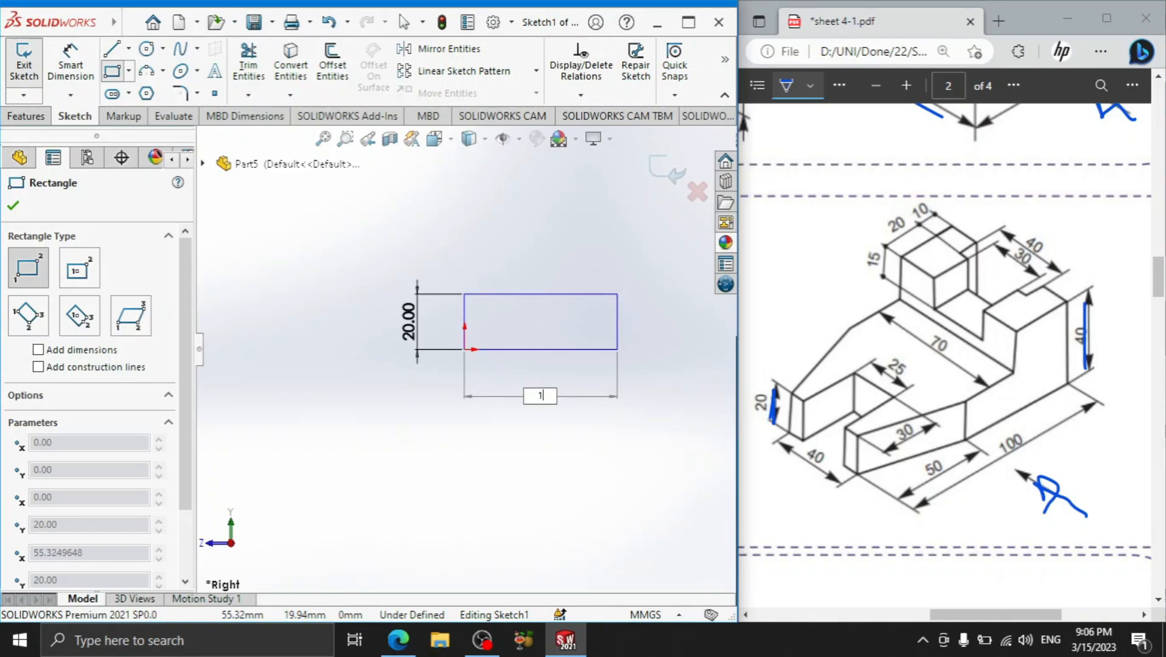
{"action": "key", "text": "Return"}
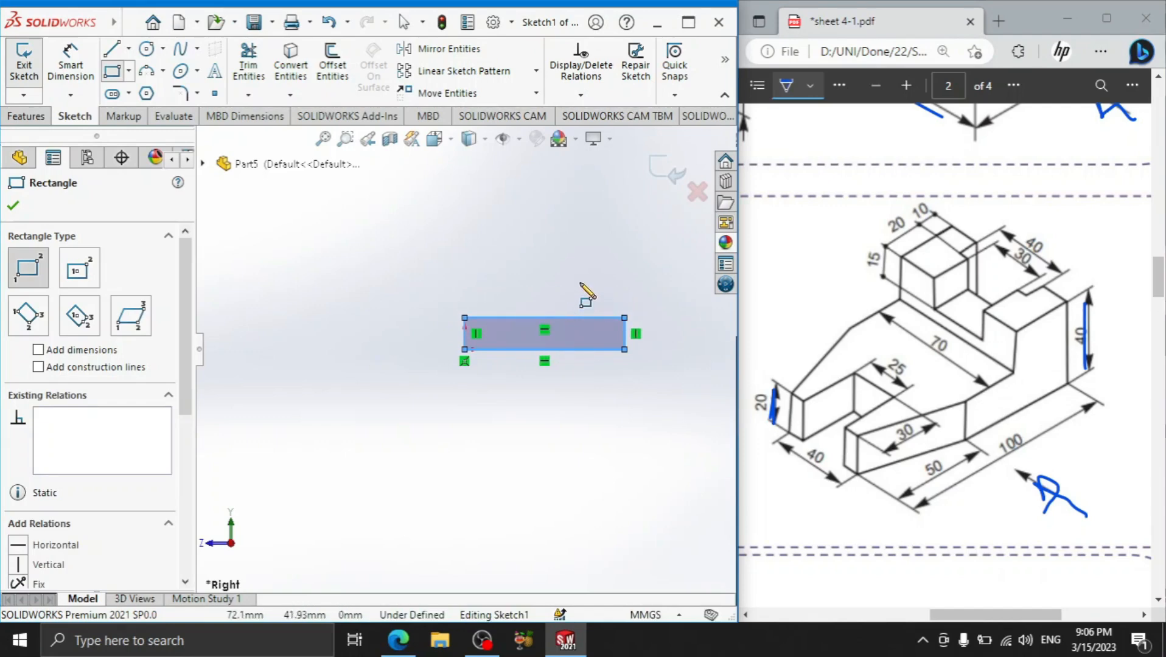
Draw a second rectangle above the first from its upper corner away from the origin, 20 mm high and about 31 mm wide
{"action": "scroll", "coordinate": [613, 286], "scroll_direction": "down", "scroll_amount": 3}
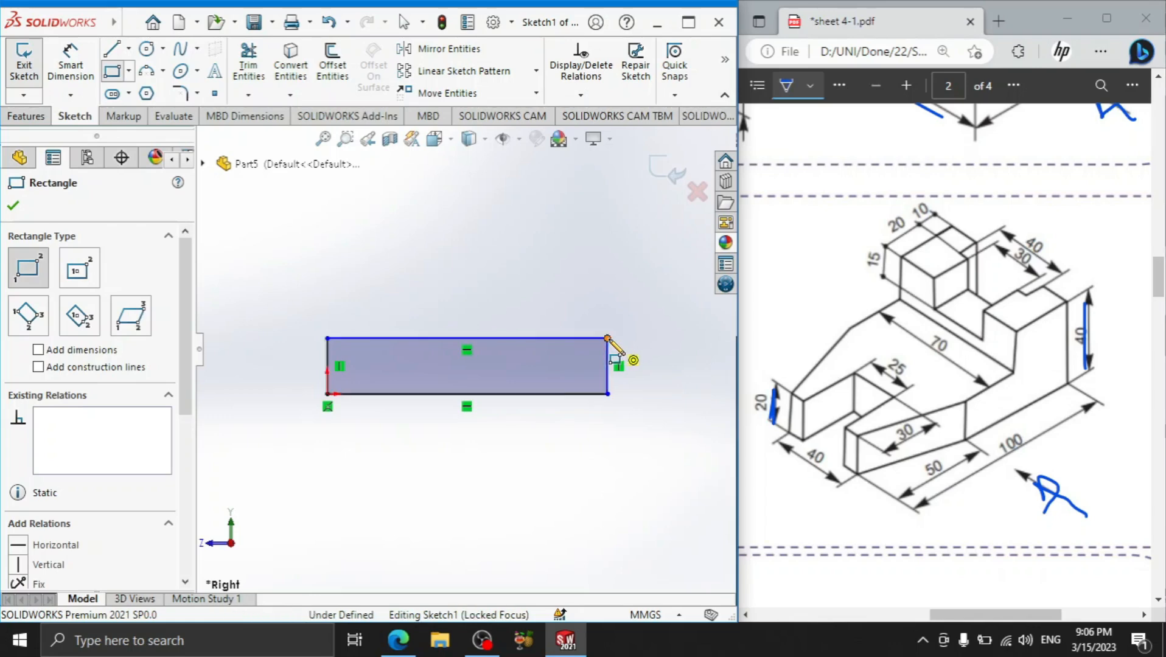
{"action": "left_click", "coordinate": [607, 338]}
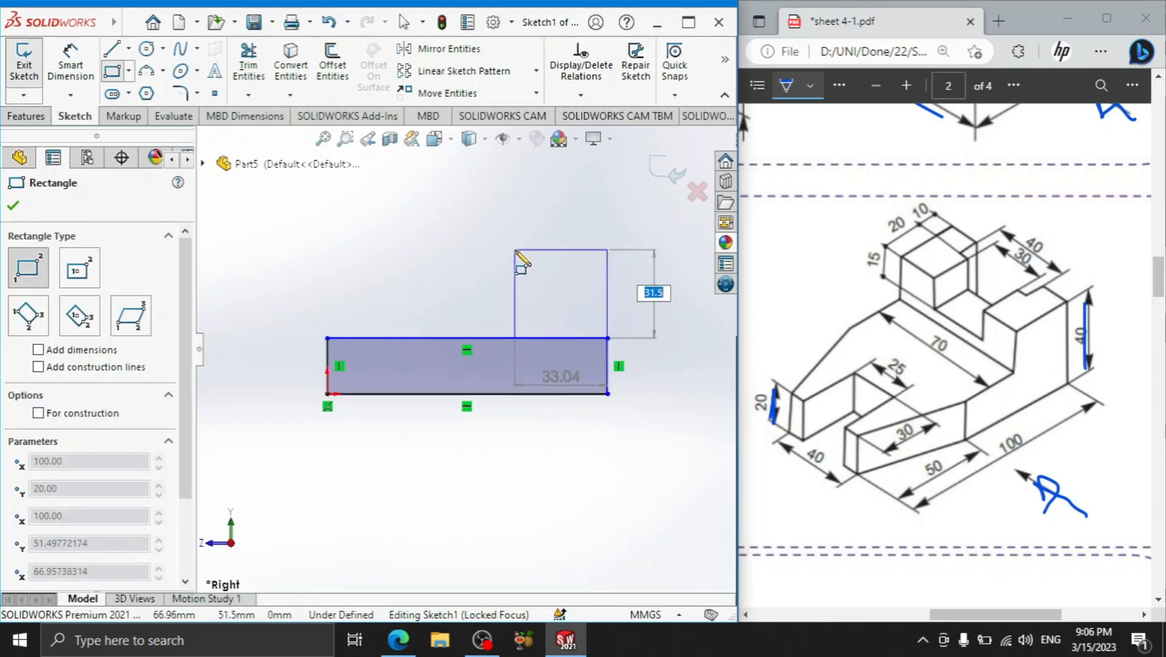
{"action": "key", "text": "Tab"}
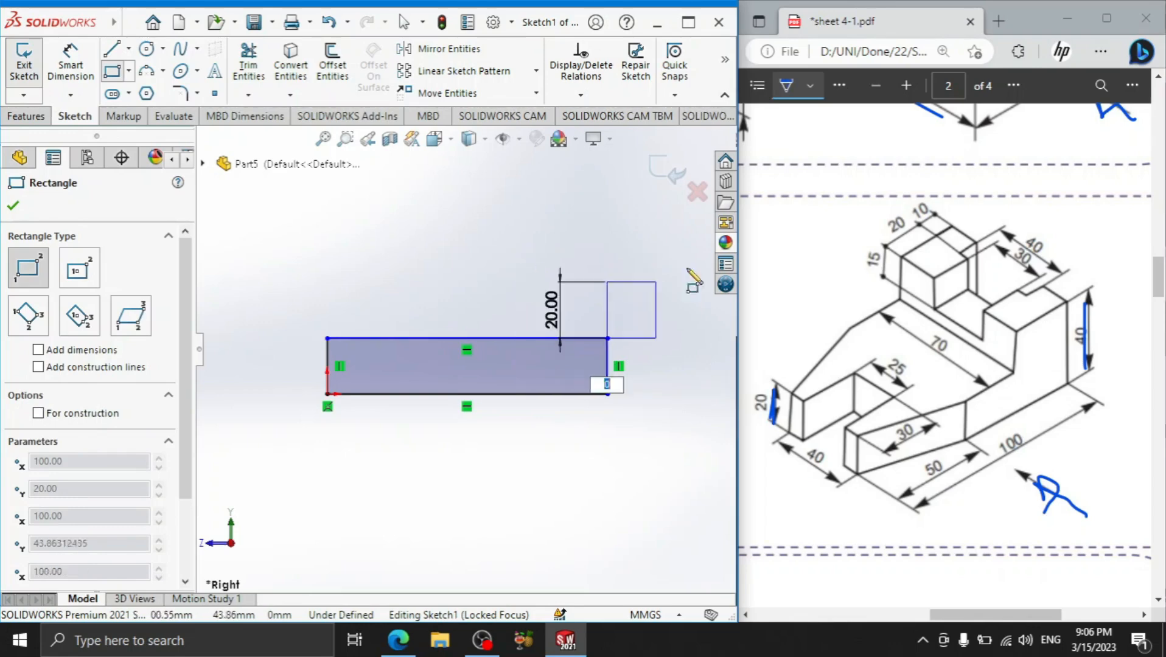
{"action": "left_click_drag", "start_coordinate": [904, 237], "coordinate": [913, 233]}
{"action": "left_click", "coordinate": [930, 219]}
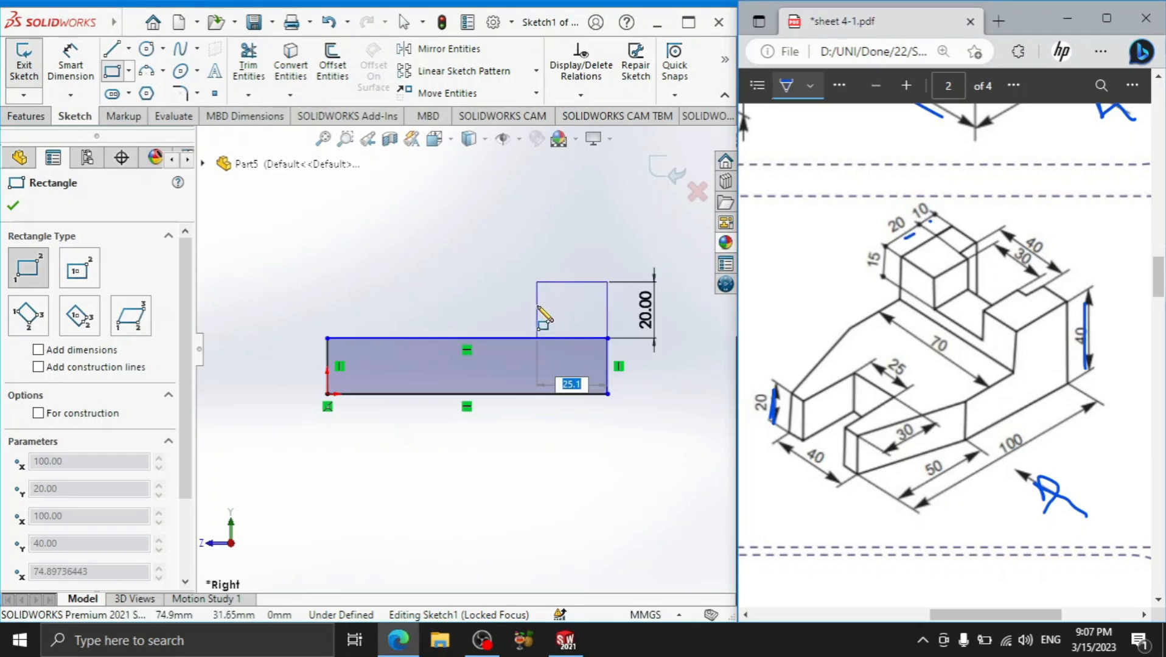
{"action": "left_click", "coordinate": [521, 338]}
Dimension the upper rectangle's width to 30 mm and trim the shared line between the two rectangles to form an L-shaped profile
{"action": "left_click", "coordinate": [70, 64]}
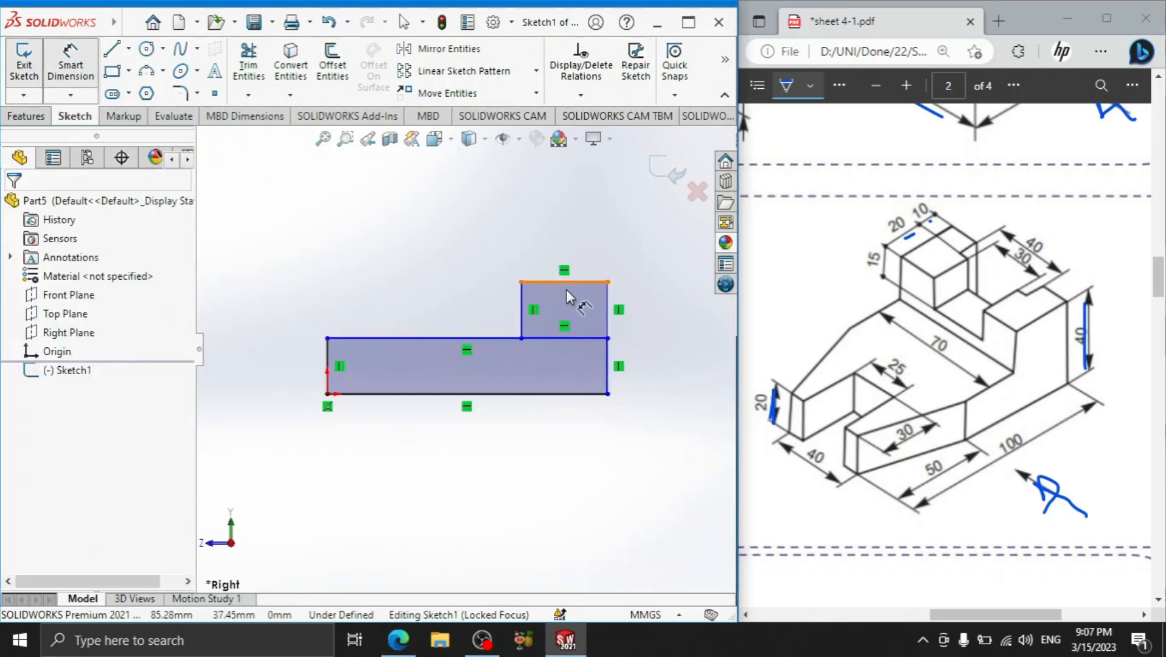
{"action": "left_click", "coordinate": [522, 318]}
{"action": "left_click", "coordinate": [607, 318]}
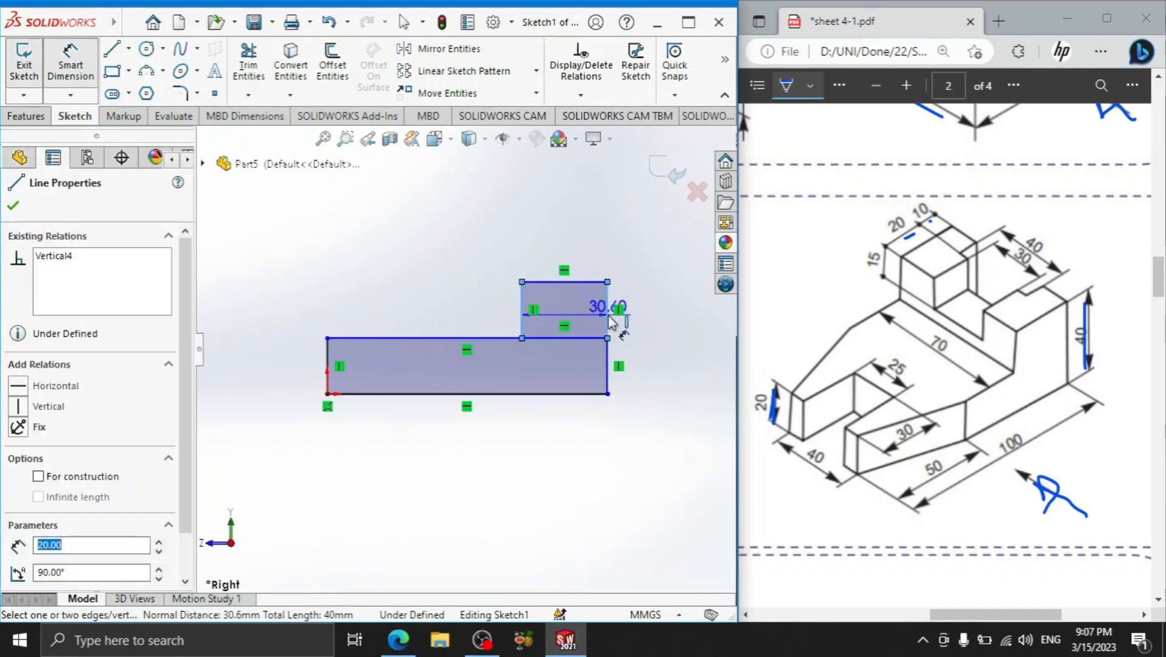
{"action": "left_click", "coordinate": [587, 255]}
{"action": "type", "text": "30"}
{"action": "key", "text": "Return"}
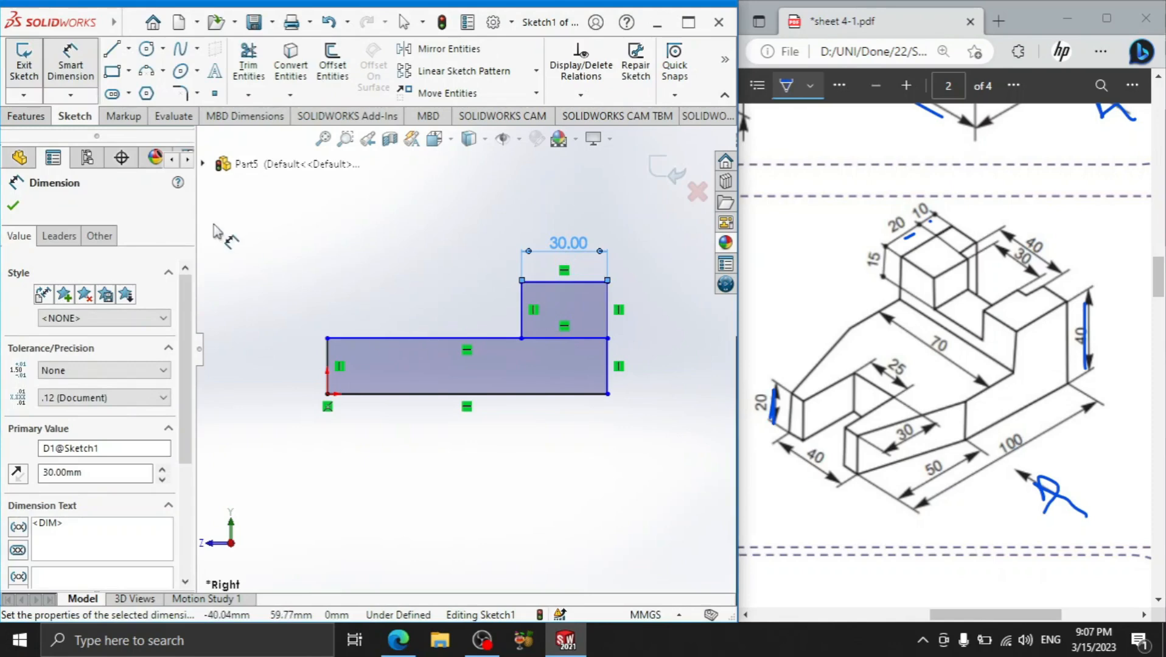
{"action": "left_click", "coordinate": [14, 206]}
{"action": "left_click", "coordinate": [248, 65]}
{"action": "left_click_drag", "start_coordinate": [584, 316], "coordinate": [559, 365]}
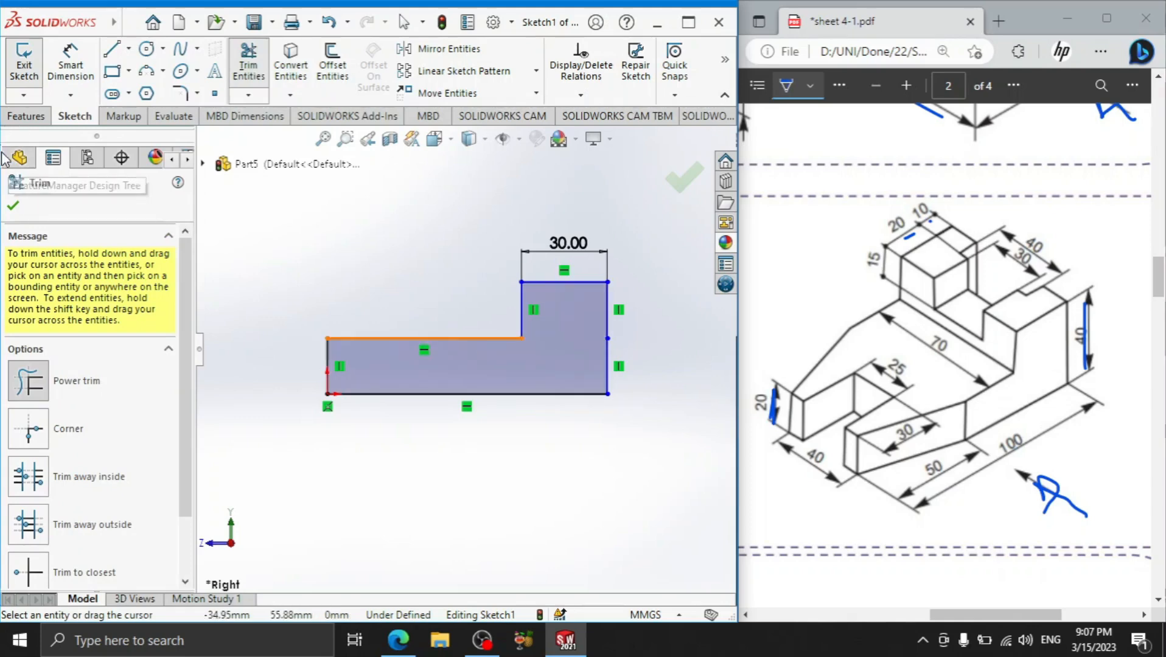
Extrude the L-shaped profile as a blind boss with a depth of 70 mm in the reversed direction
{"action": "left_click", "coordinate": [26, 115]}
{"action": "left_click", "coordinate": [31, 60]}
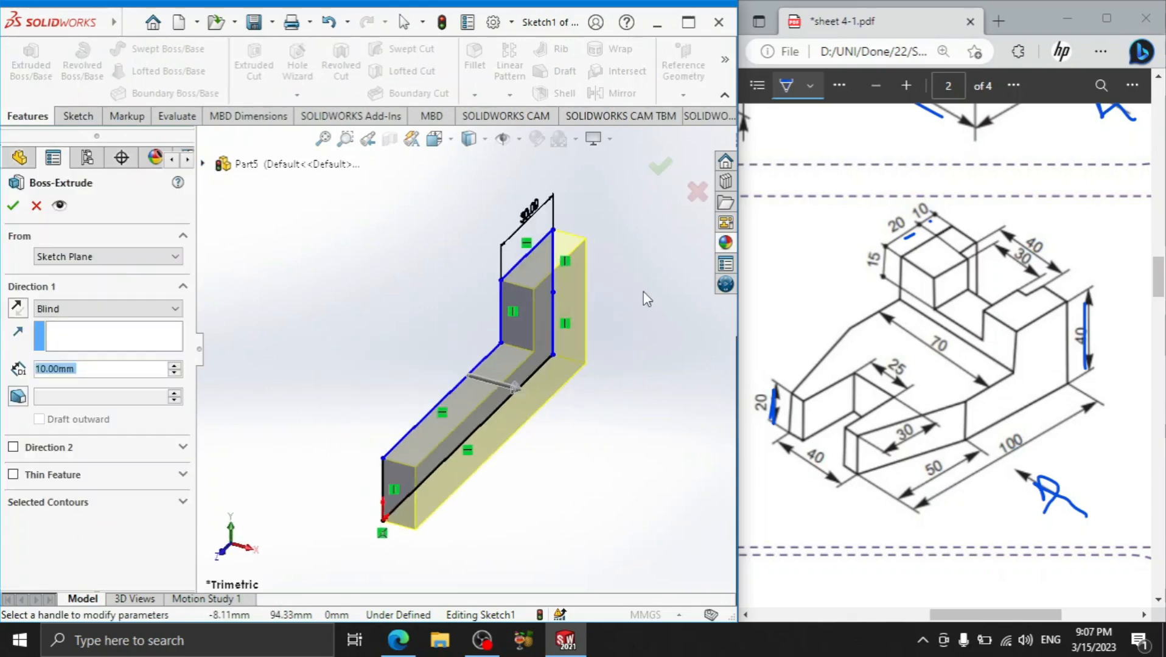
{"action": "left_click", "coordinate": [20, 309]}
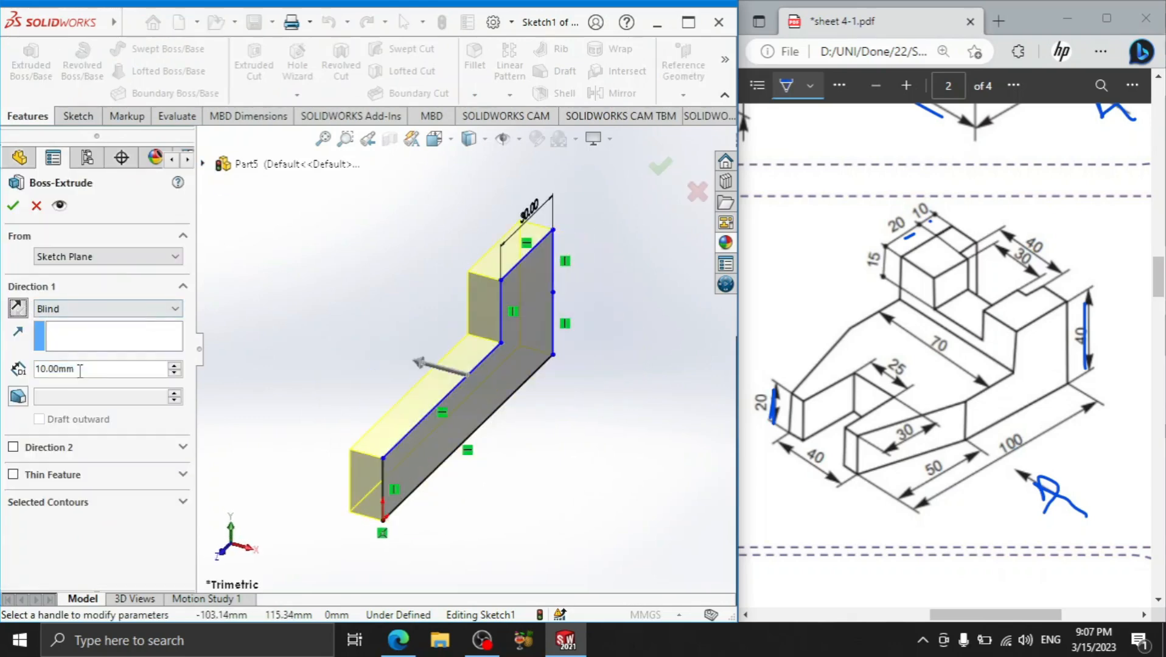
{"action": "type", "text": "70"}
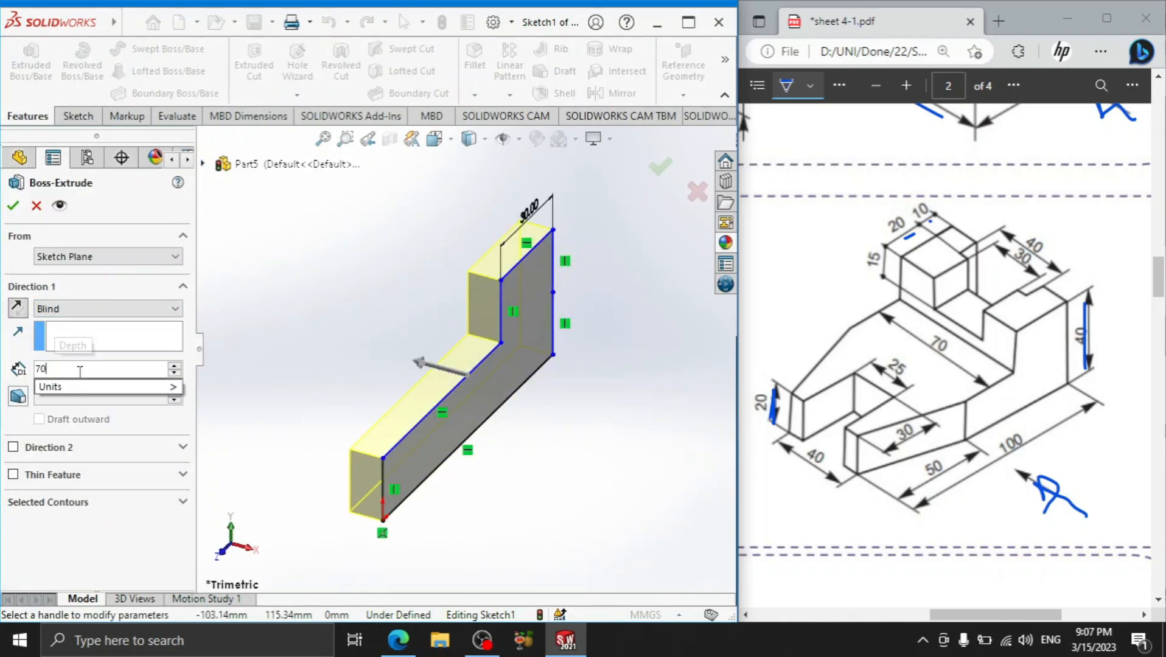
{"action": "key", "text": "Return"}
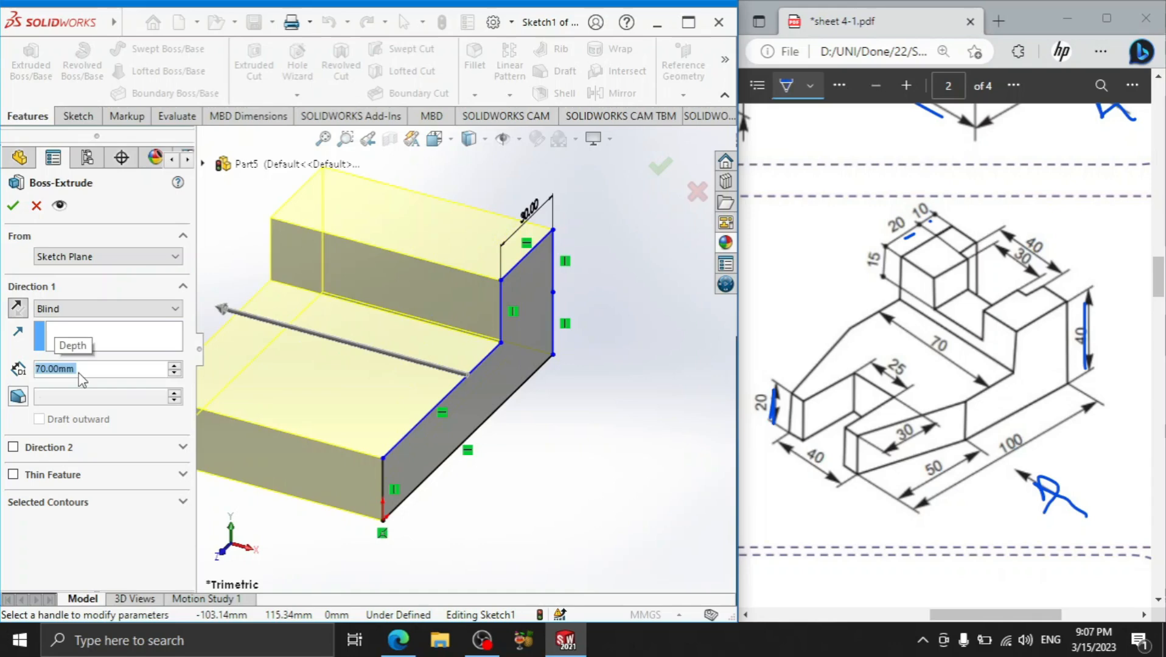
{"action": "left_click", "coordinate": [20, 207]}
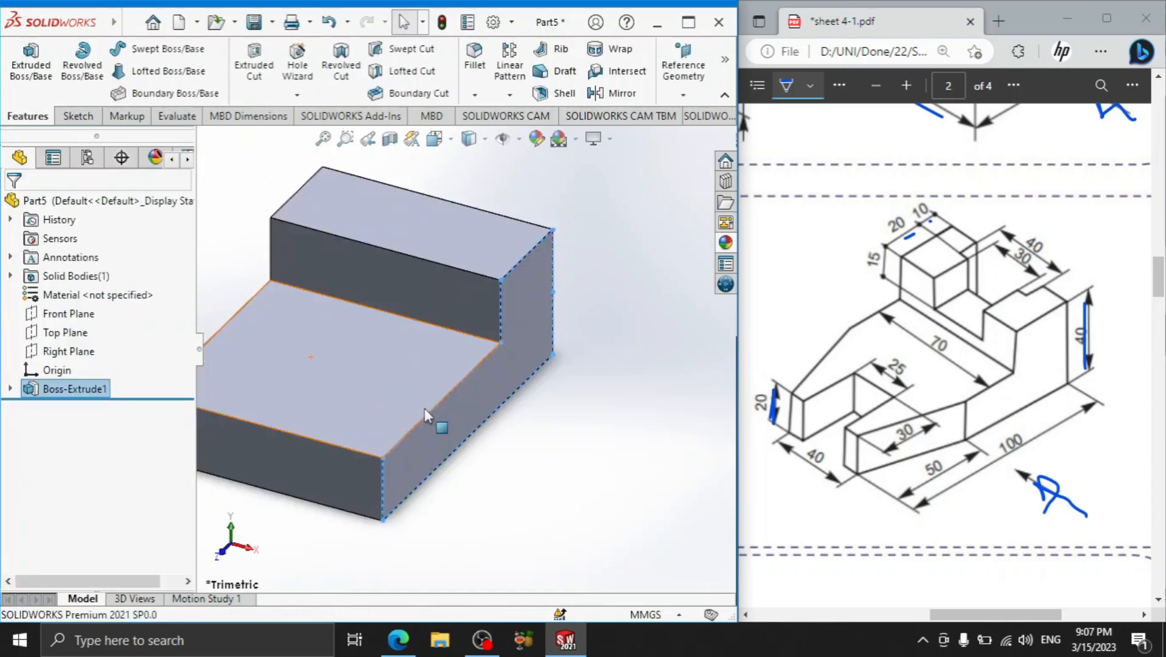
Start a sketch on the top face of the lower step and draw a centerline along its full front edge
{"action": "left_click", "coordinate": [363, 406]}
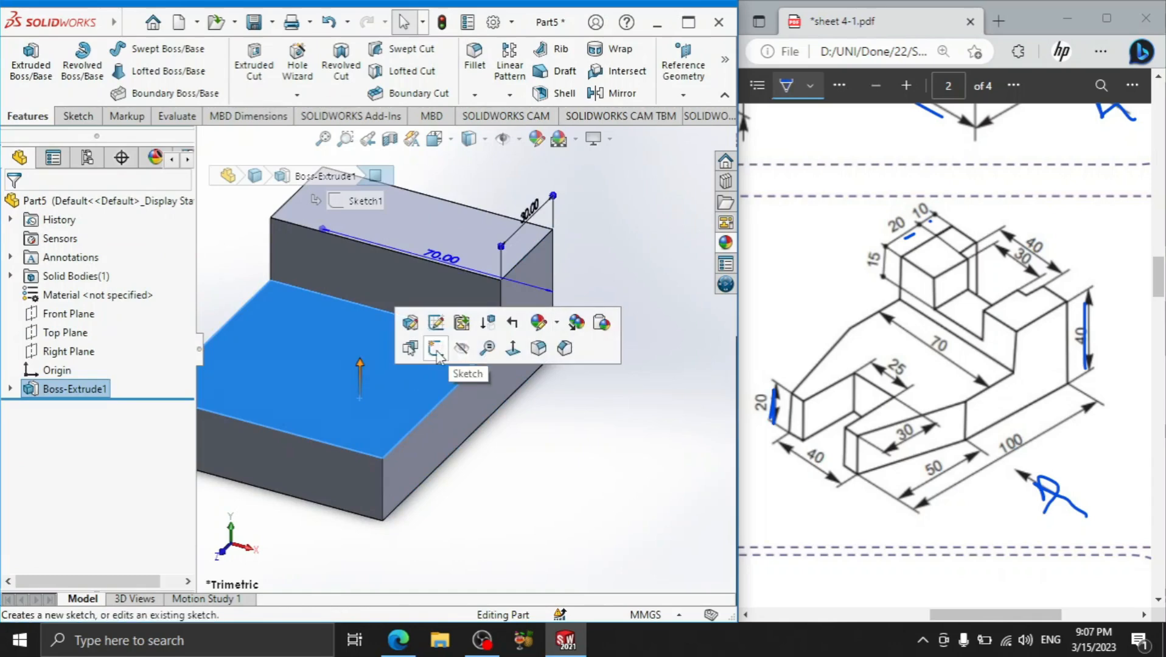
{"action": "left_click", "coordinate": [441, 353]}
{"action": "left_click", "coordinate": [129, 49]}
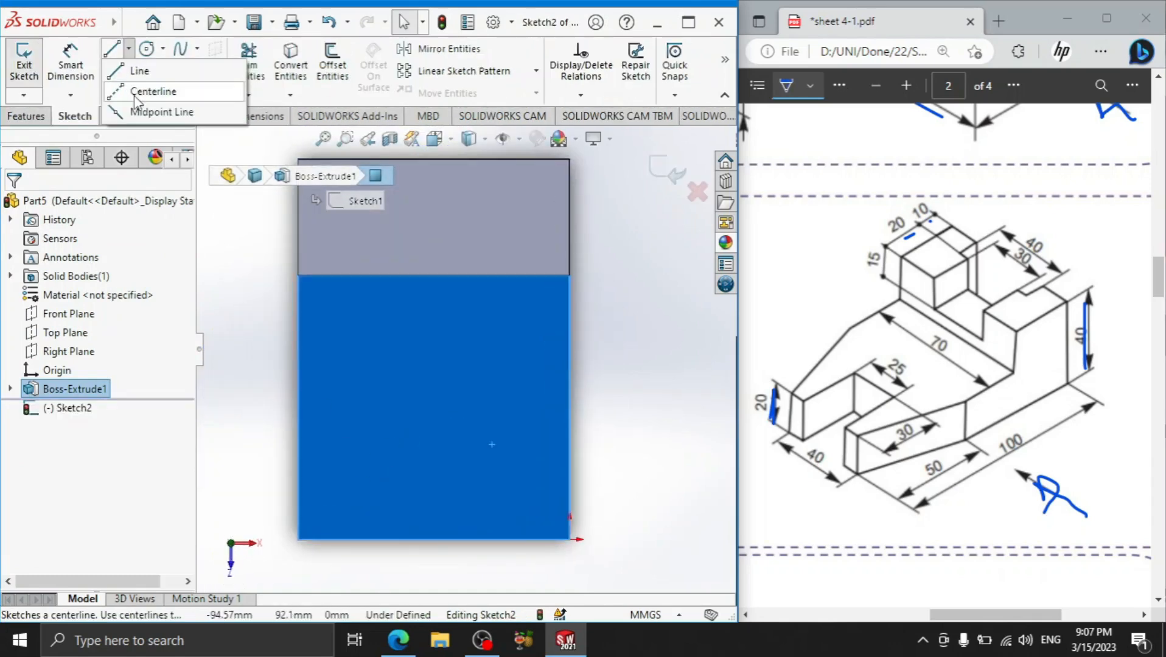
{"action": "left_click", "coordinate": [149, 92]}
{"action": "left_click", "coordinate": [298, 539]}
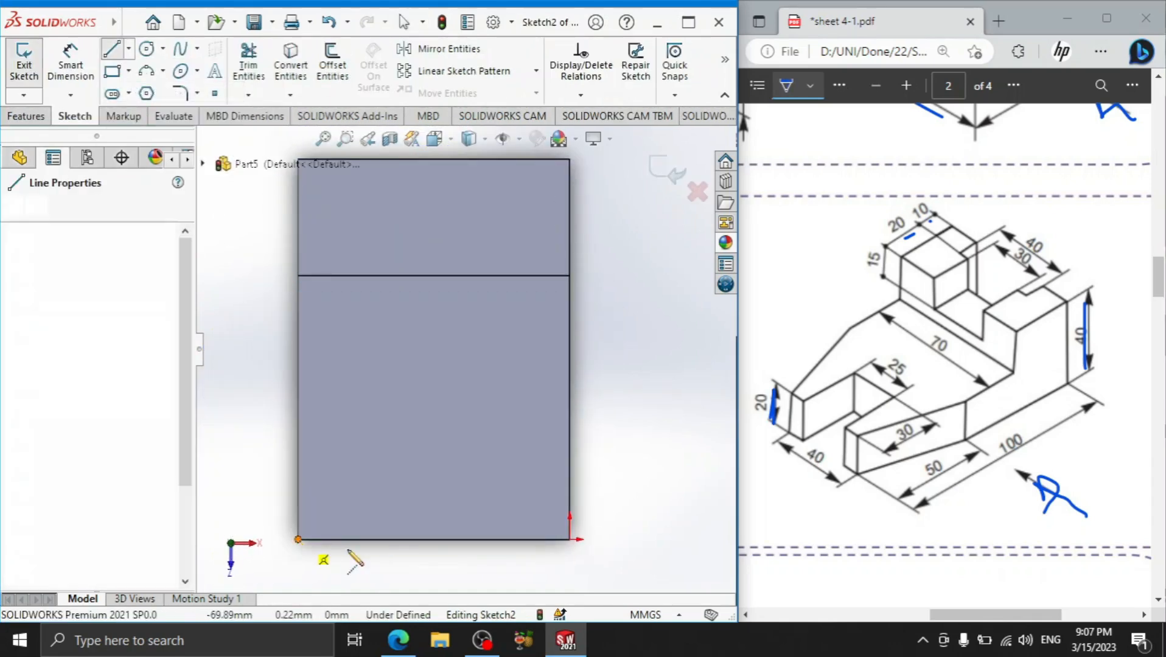
{"action": "left_click", "coordinate": [569, 539]}
{"action": "right_click", "coordinate": [632, 359]}
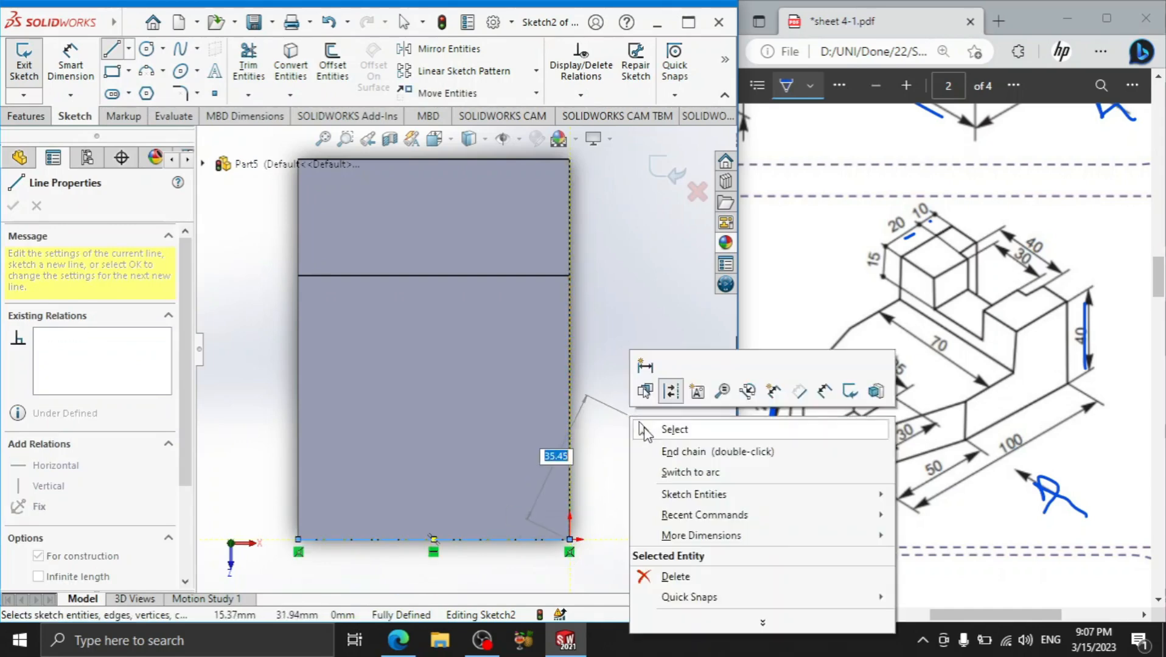
{"action": "left_click", "coordinate": [639, 426]}
Offset the front-edge centerline 50 mm inward across the face in one direction only
{"action": "left_click_drag", "start_coordinate": [924, 487], "coordinate": [952, 467]}
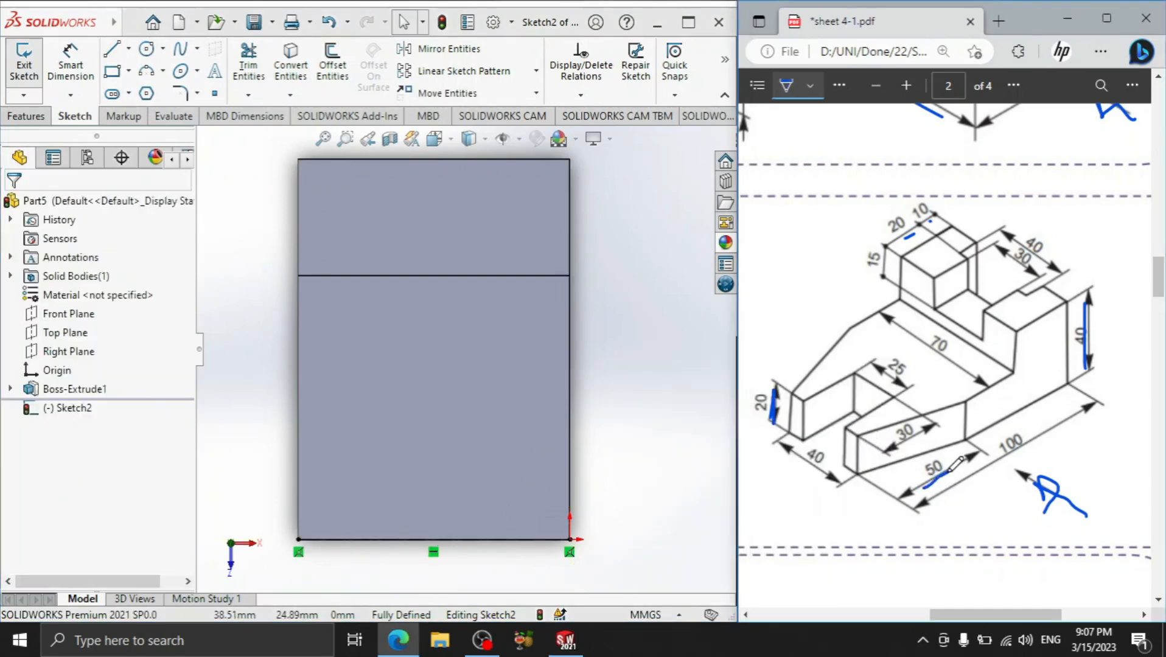
{"action": "left_click", "coordinate": [332, 67]}
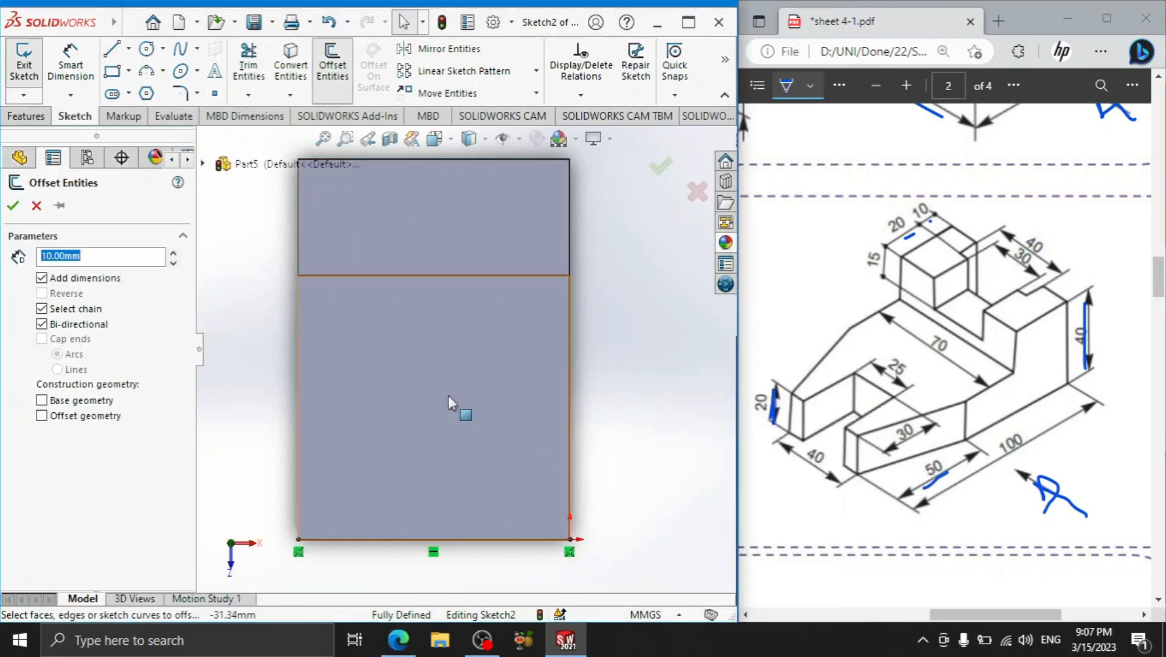
{"action": "left_click", "coordinate": [474, 539]}
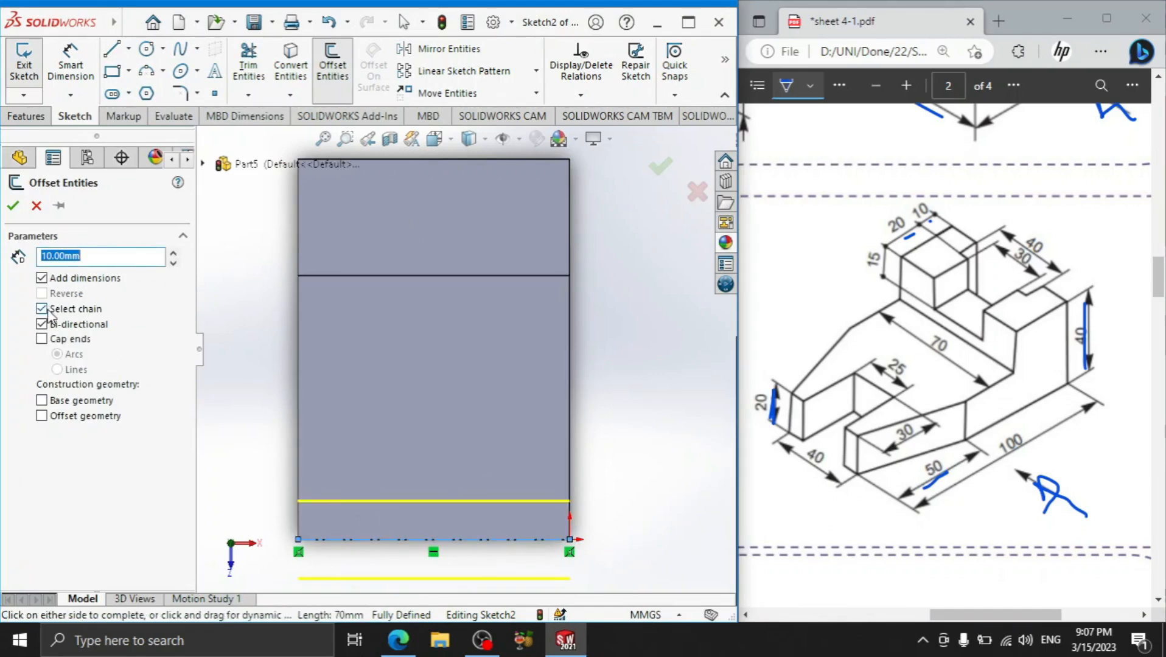
{"action": "left_click", "coordinate": [43, 326]}
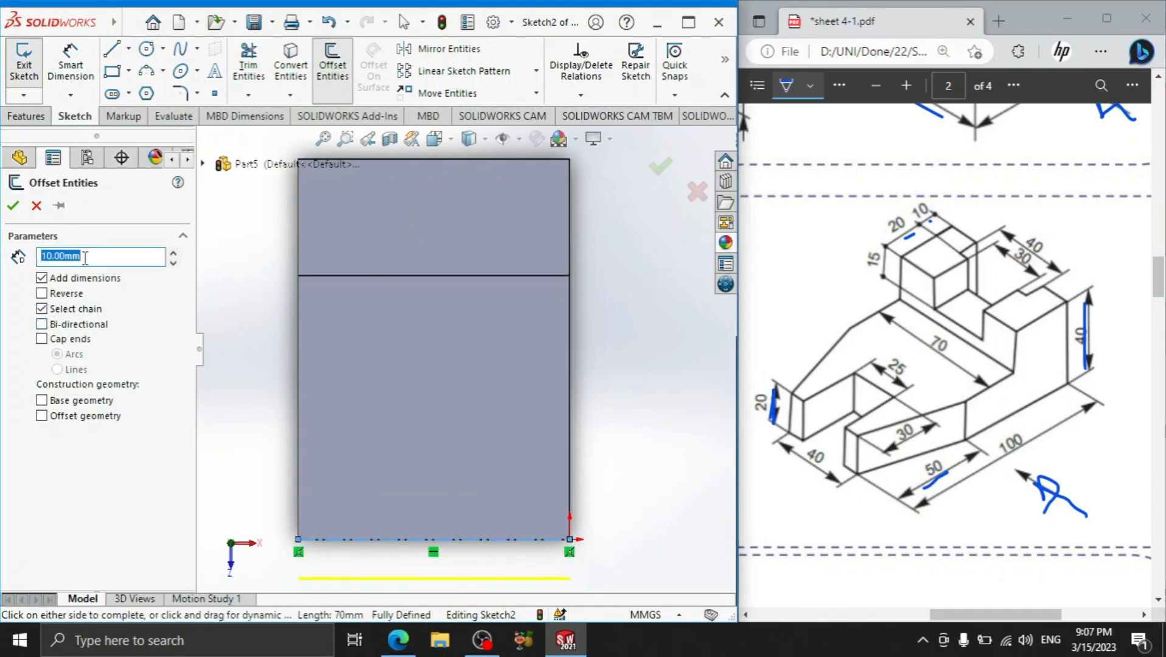
{"action": "key", "text": "Return"}
{"action": "left_click", "coordinate": [42, 294]}
{"action": "left_click", "coordinate": [14, 207]}
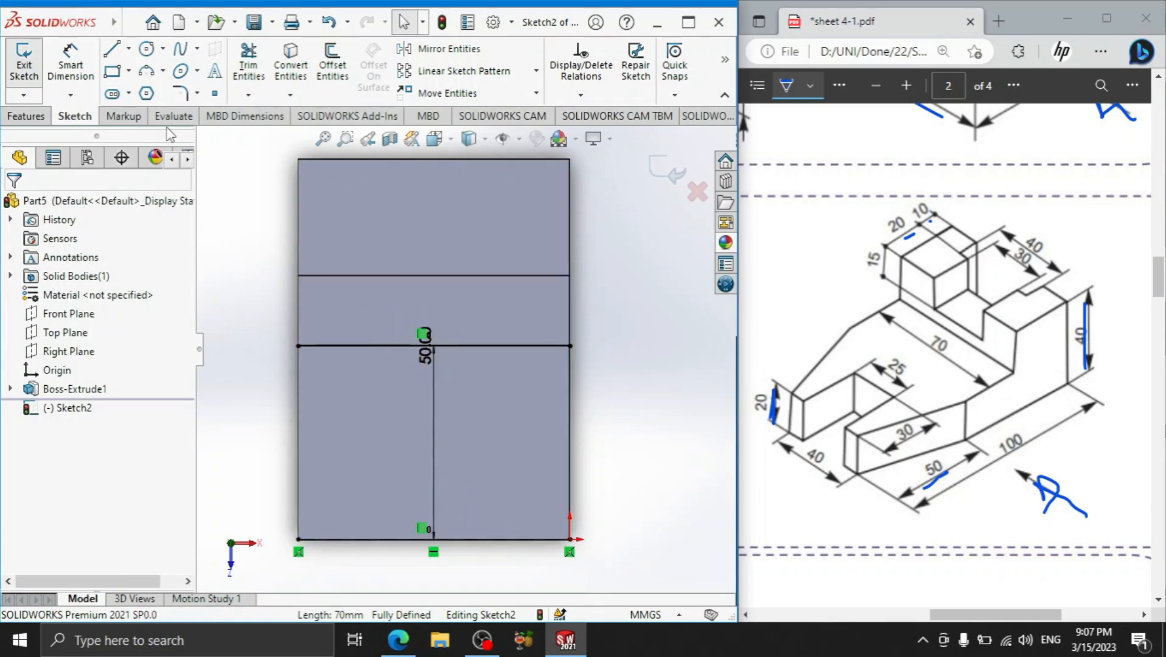
Draw a vertical centerline inward from the midpoint of the front edge and move the offset dimension clear beside the part
{"action": "left_click", "coordinate": [128, 48]}
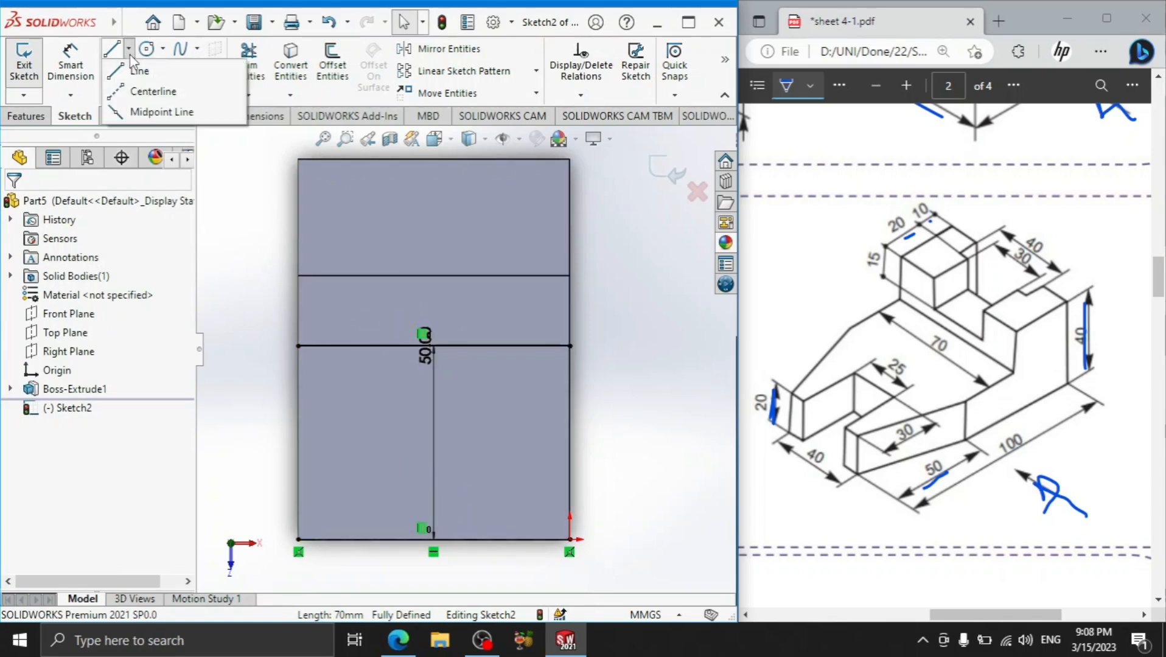
{"action": "left_click", "coordinate": [141, 92]}
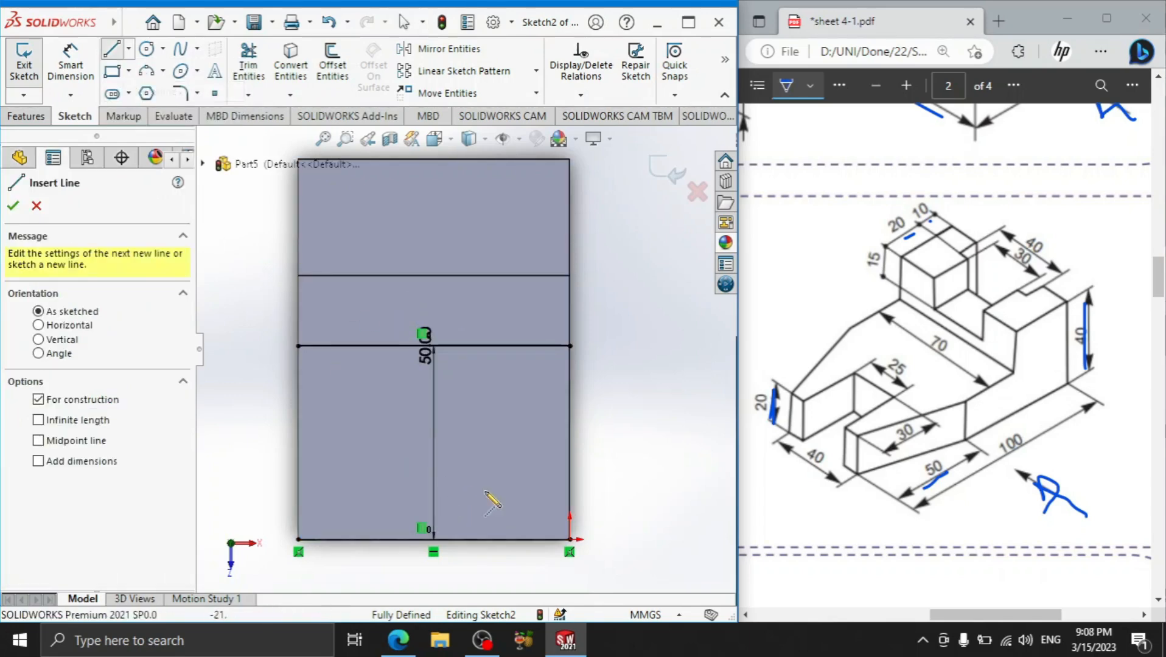
{"action": "left_click", "coordinate": [433, 540]}
{"action": "left_click", "coordinate": [433, 434]}
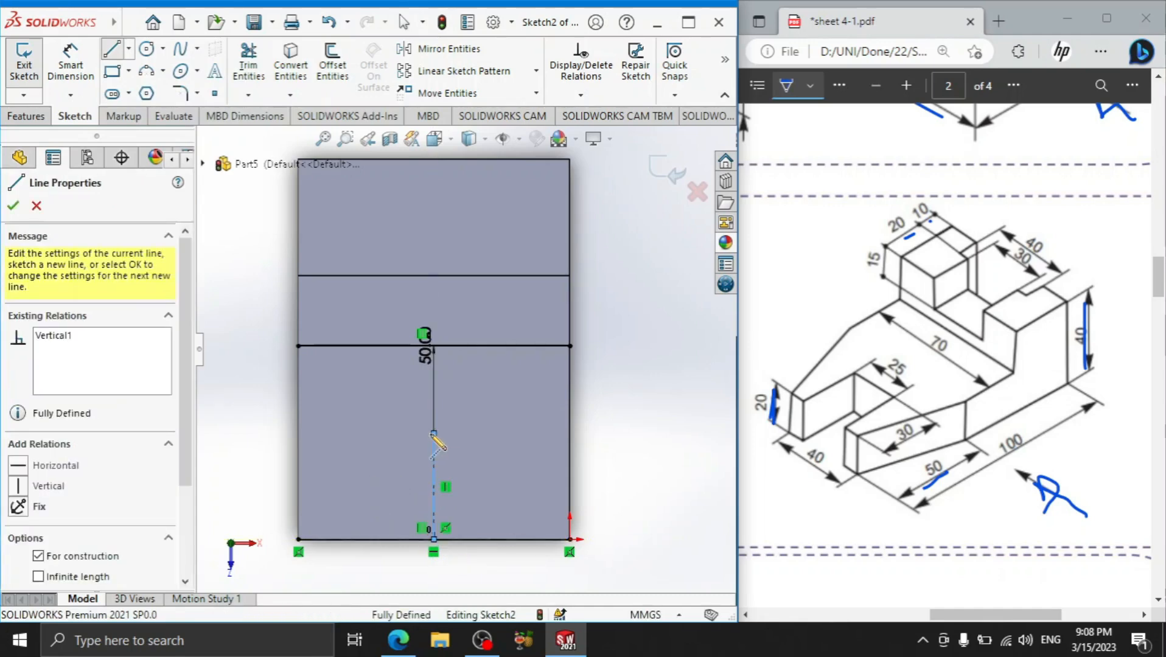
{"action": "right_click", "coordinate": [489, 408]}
{"action": "left_click", "coordinate": [511, 416]}
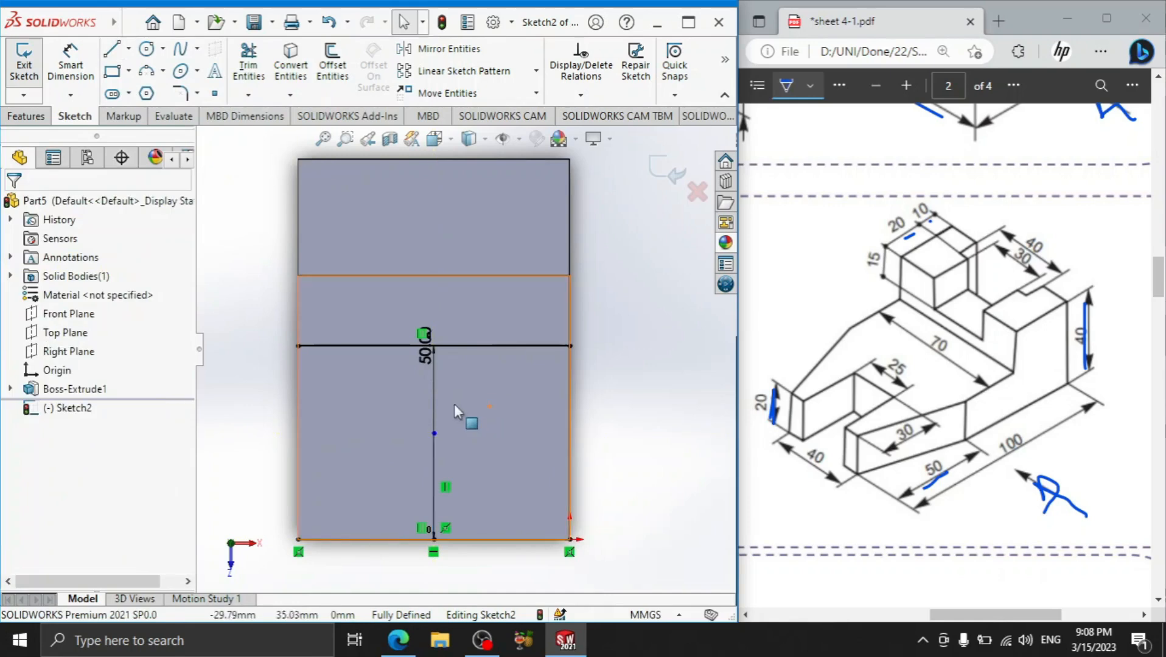
{"action": "left_click_drag", "start_coordinate": [434, 399], "coordinate": [655, 484]}
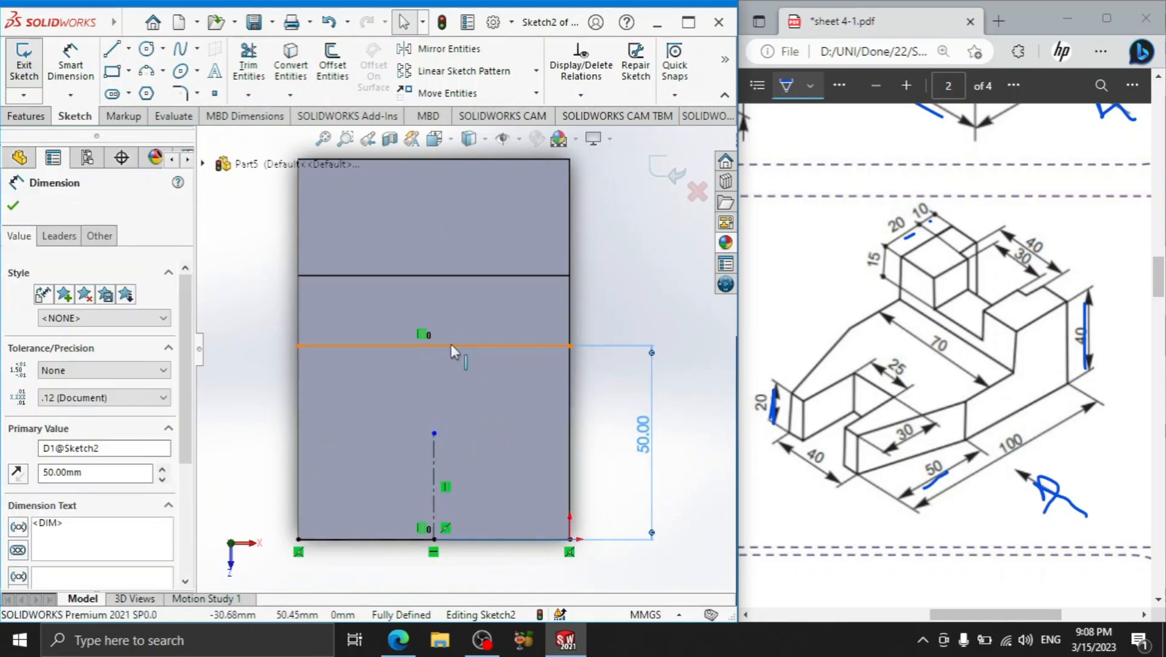
Draw a 40 mm horizontal line on the front edge, spanning the vertical centerline
{"action": "left_click", "coordinate": [115, 55]}
{"action": "left_click", "coordinate": [390, 539]}
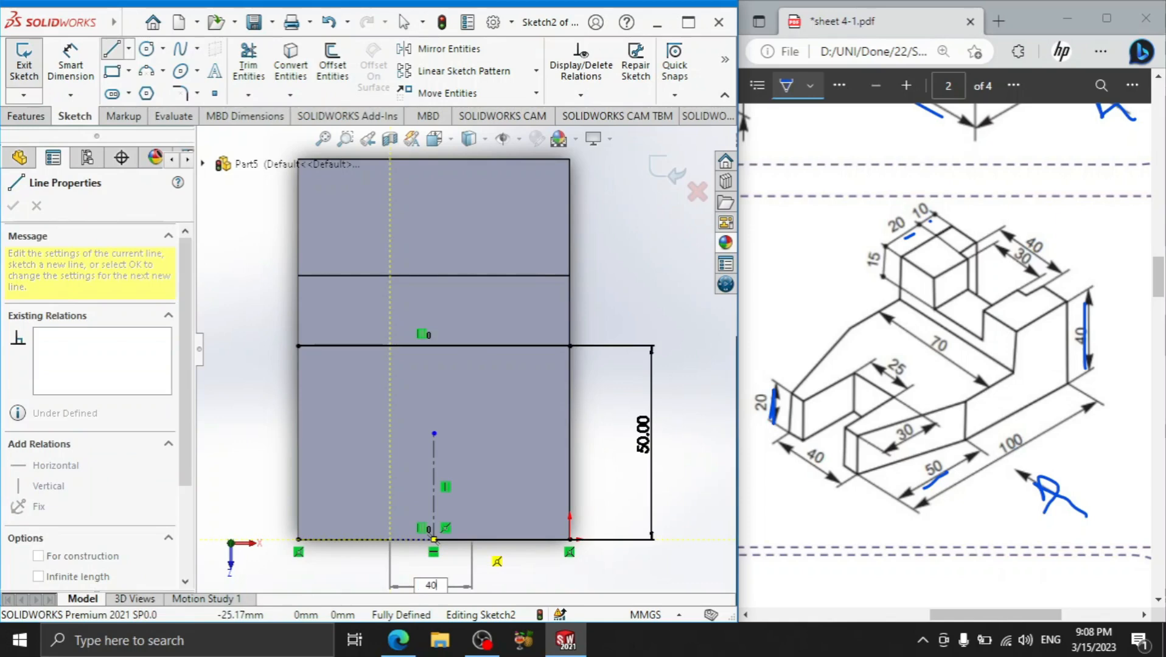
{"action": "key", "text": "Return"}
{"action": "right_click", "coordinate": [261, 427]}
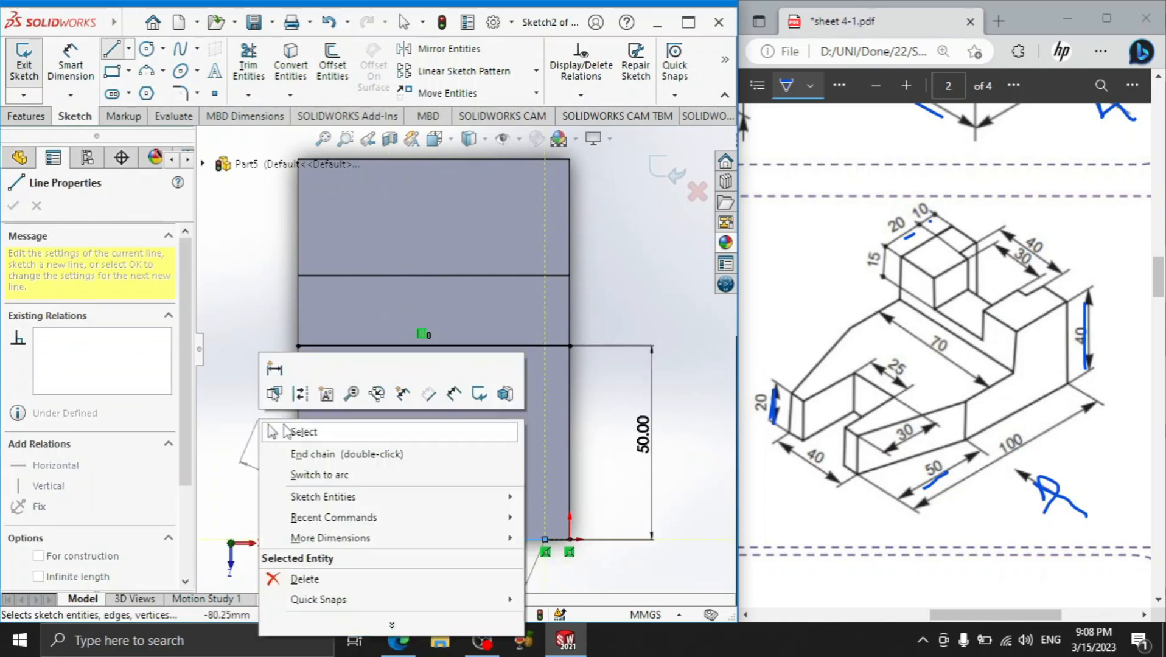
{"action": "left_click", "coordinate": [295, 434]}
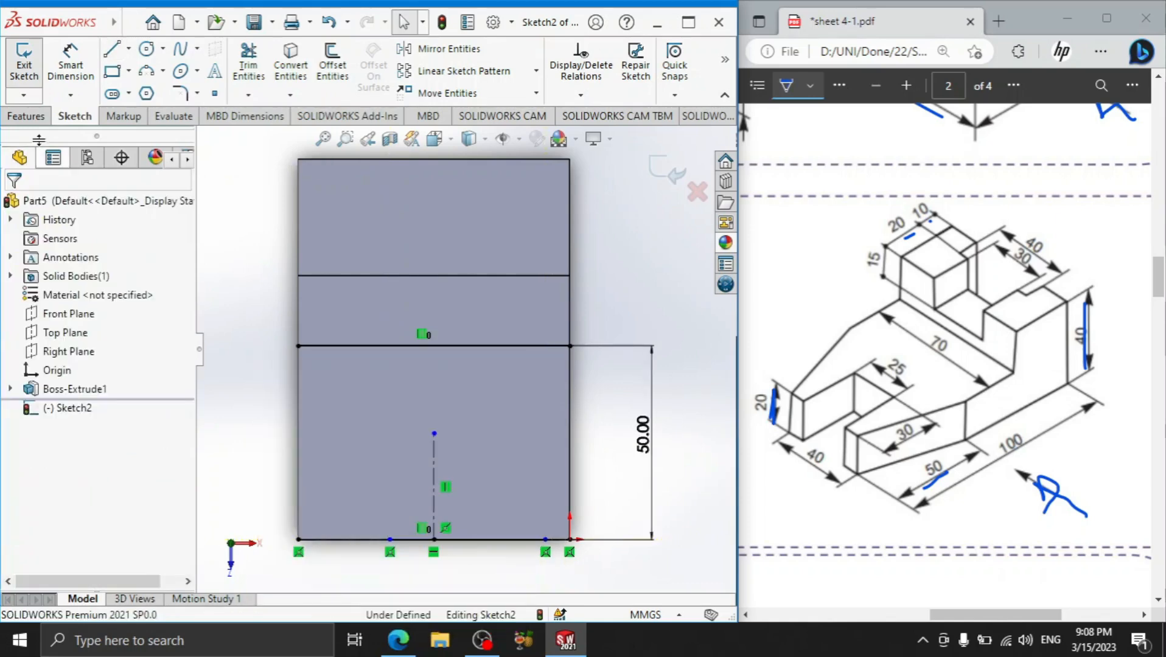
Dimension the left end of the front line 20 mm from the vertical centerline, with the dimension just below the front edge
{"action": "left_click", "coordinate": [390, 539]}
{"action": "left_click", "coordinate": [434, 518]}
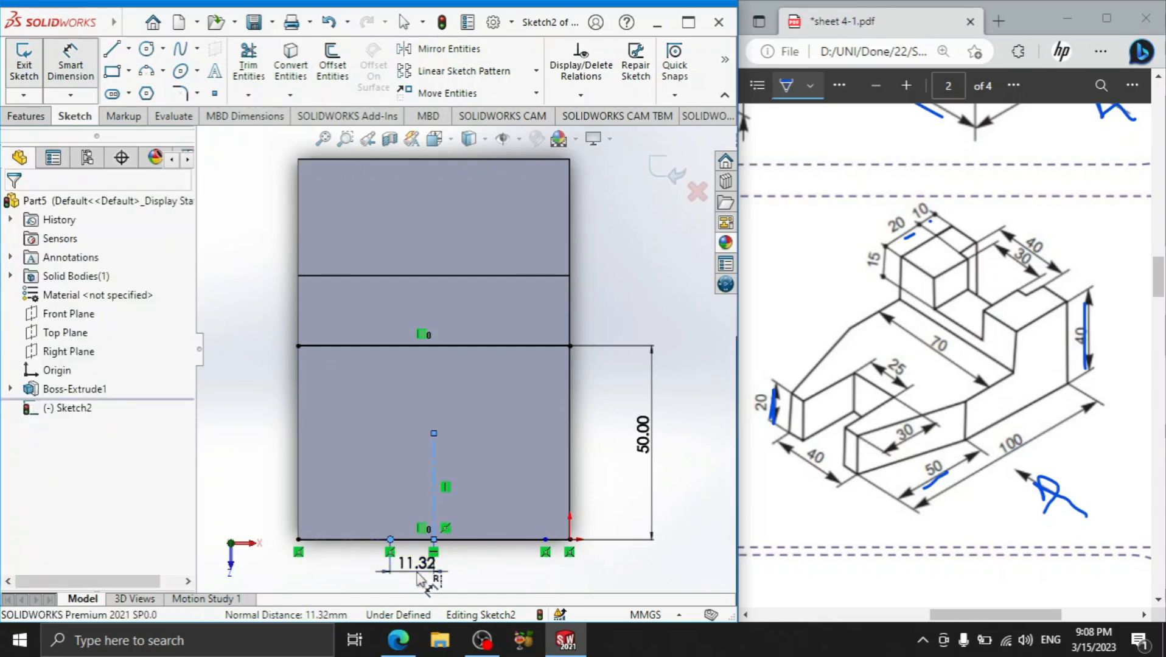
{"action": "left_click", "coordinate": [426, 569]}
{"action": "type", "text": "20"}
{"action": "key", "text": "Return"}
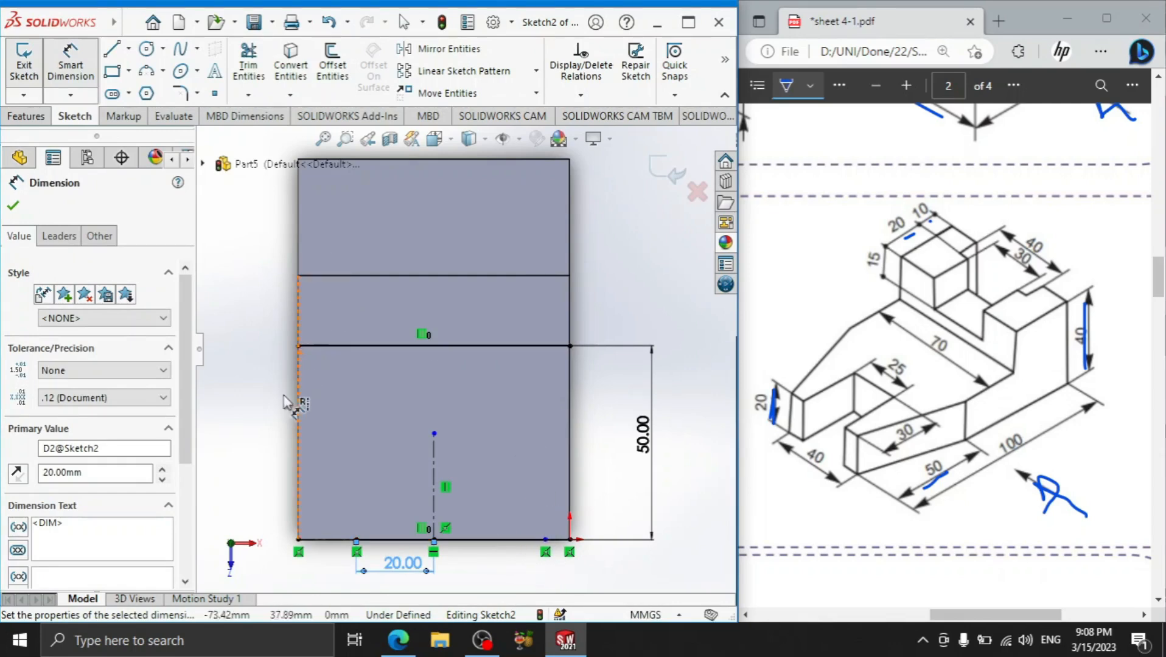
Dimension the right end of the front line 20 mm from the vertical centerline, below the front edge
{"action": "left_click", "coordinate": [546, 540]}
{"action": "left_click", "coordinate": [434, 478]}
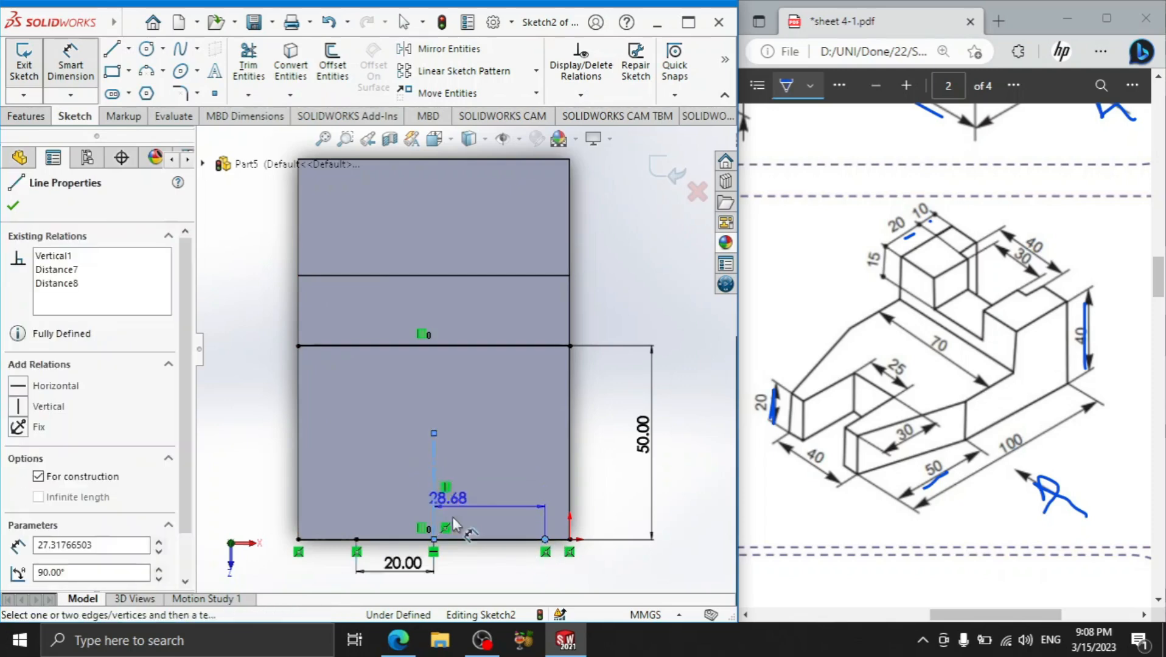
{"action": "left_click", "coordinate": [473, 575]}
{"action": "type", "text": "20"}
{"action": "key", "text": "Return"}
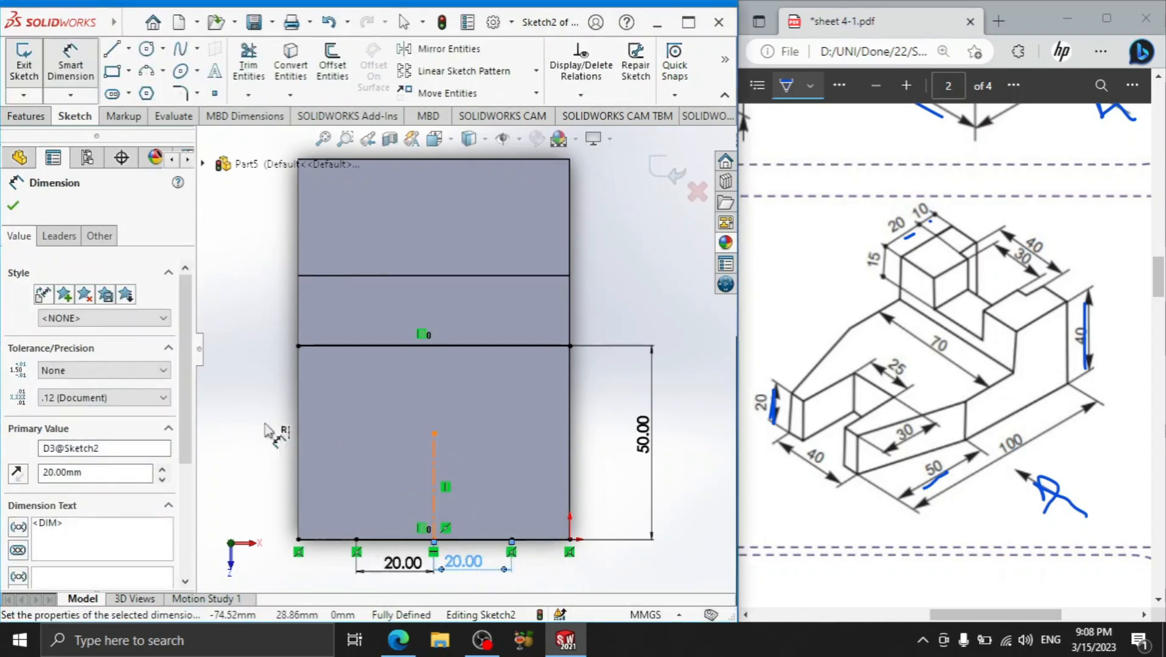
Draw a slanted line from the right end of the front line to the right end of the offset line
{"action": "left_click", "coordinate": [112, 48]}
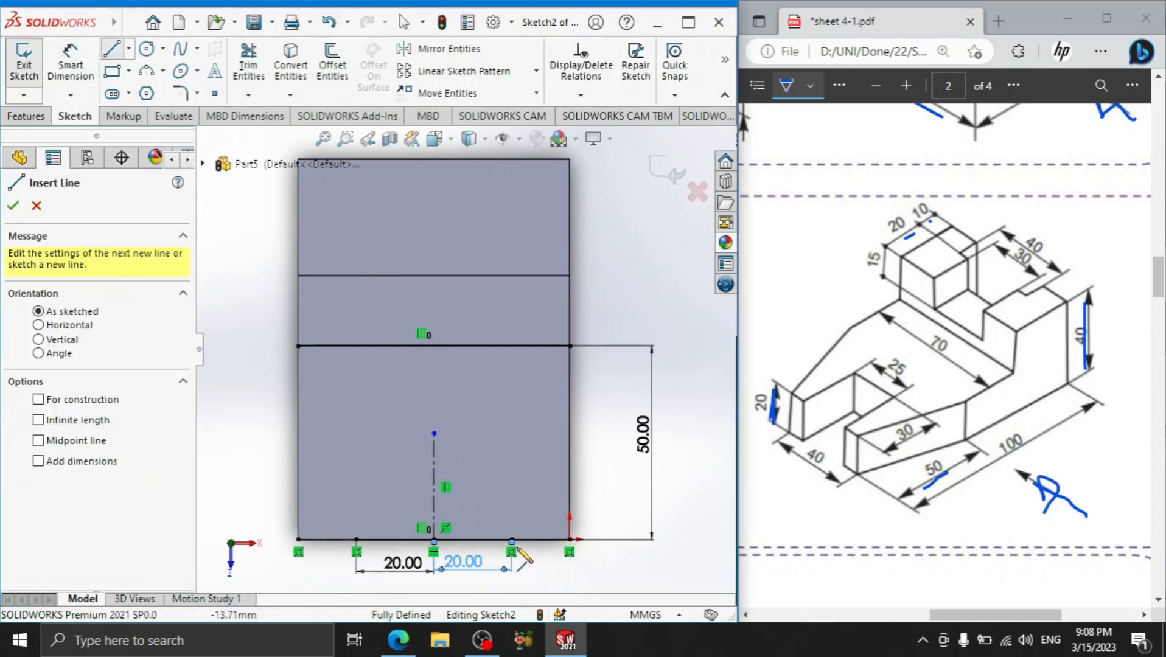
{"action": "mouse_move", "coordinate": [511, 540]}
{"action": "left_mouse_down"}
{"action": "mouse_move", "coordinate": [595, 367]}
{"action": "mouse_move", "coordinate": [570, 346]}
{"action": "left_mouse_up"}
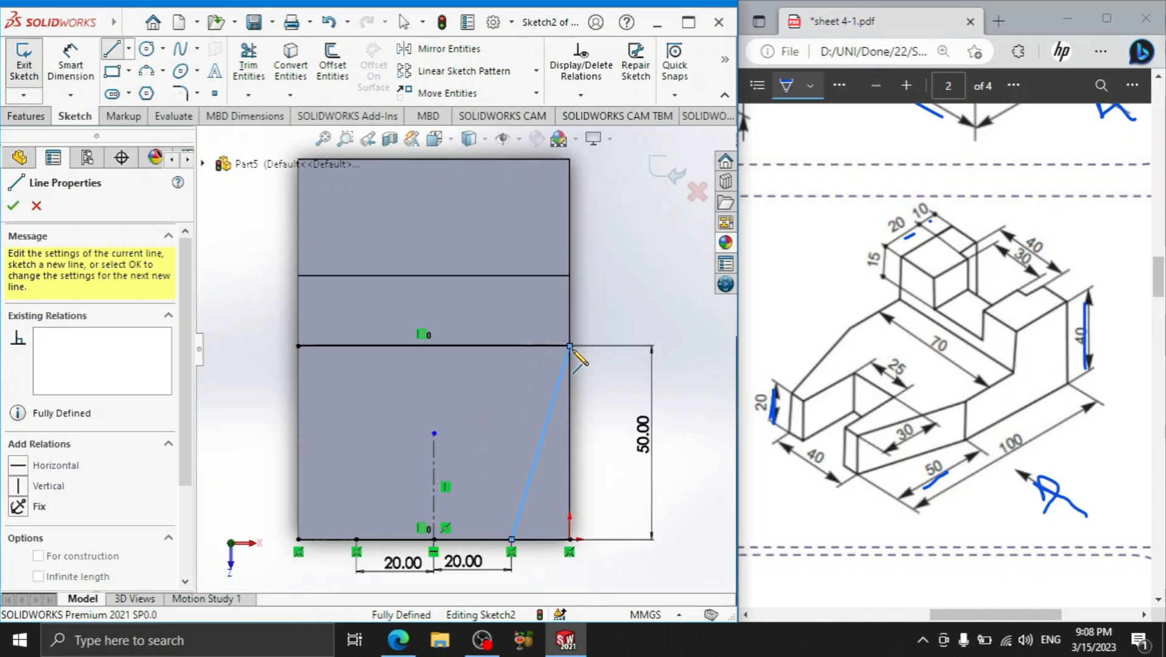
{"action": "right_click", "coordinate": [590, 329]}
{"action": "left_click", "coordinate": [614, 332]}
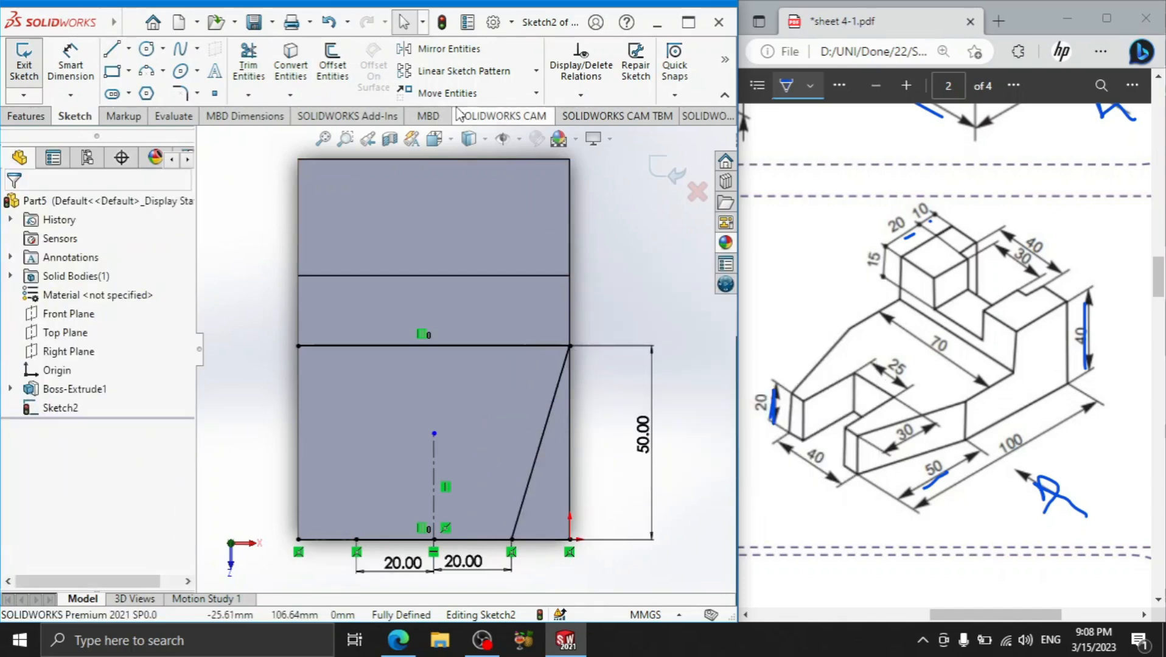
Mirror the slanted line about the vertical centerline to form the opposite taper
{"action": "left_click", "coordinate": [419, 49]}
{"action": "left_click", "coordinate": [543, 436]}
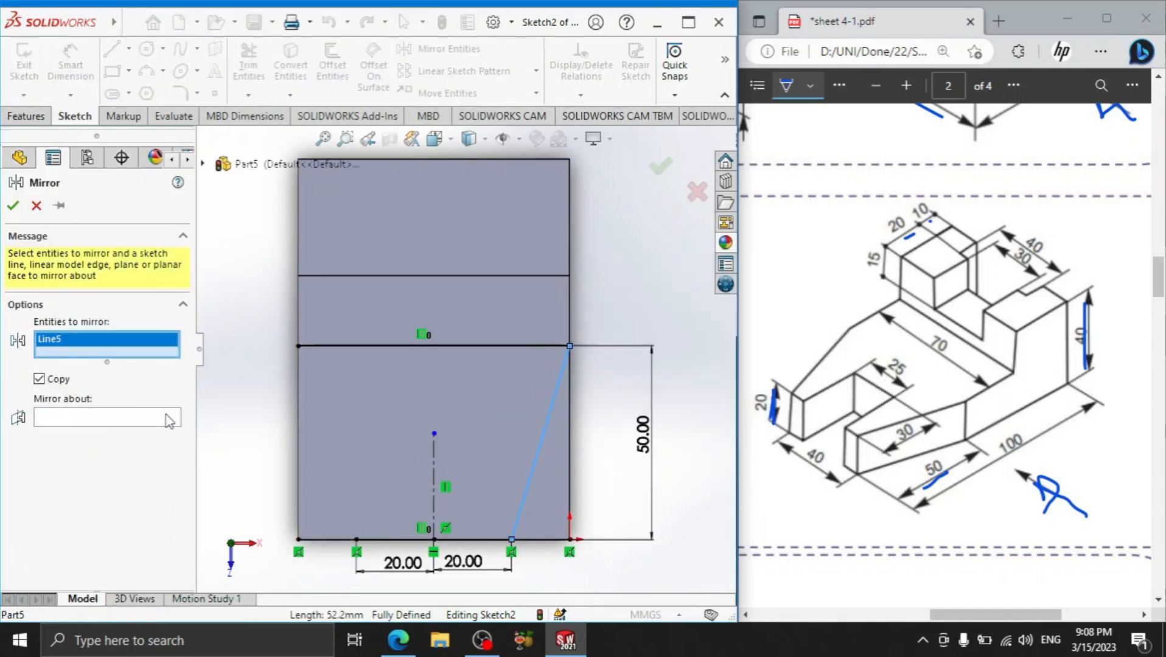
{"action": "left_click", "coordinate": [169, 420]}
{"action": "left_click", "coordinate": [434, 454]}
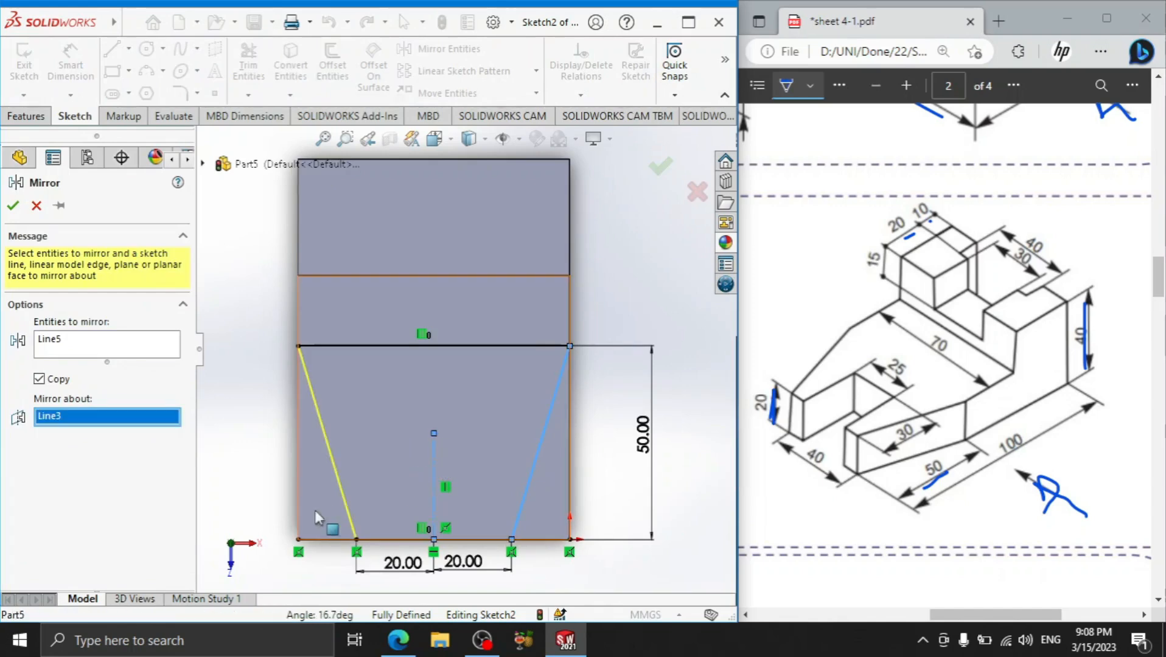
{"action": "left_click", "coordinate": [13, 206]}
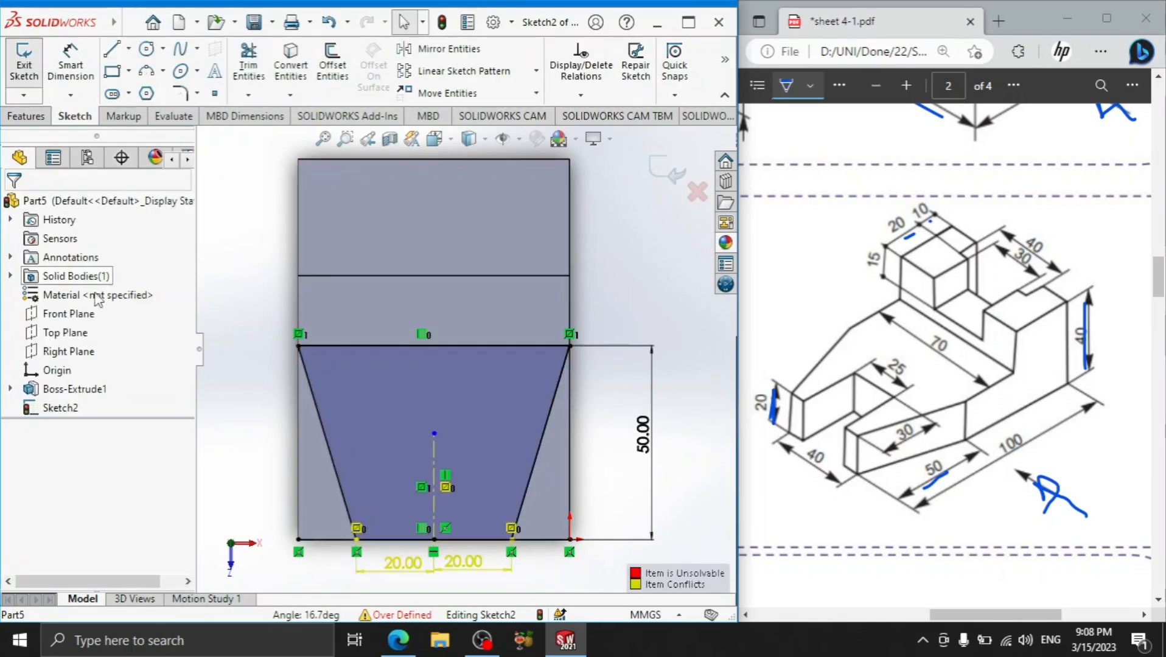
Delete all relations and dimensions listed as overdefining the sketch
{"action": "left_click_drag", "start_coordinate": [463, 561], "coordinate": [464, 575]}
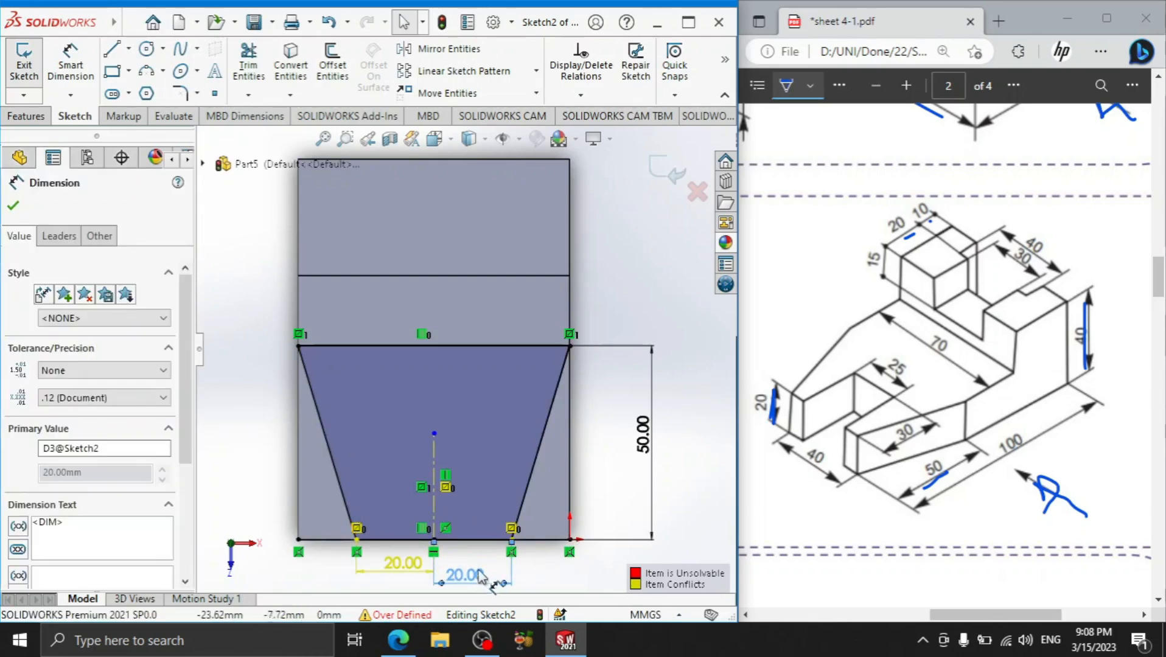
{"action": "left_click", "coordinate": [579, 96]}
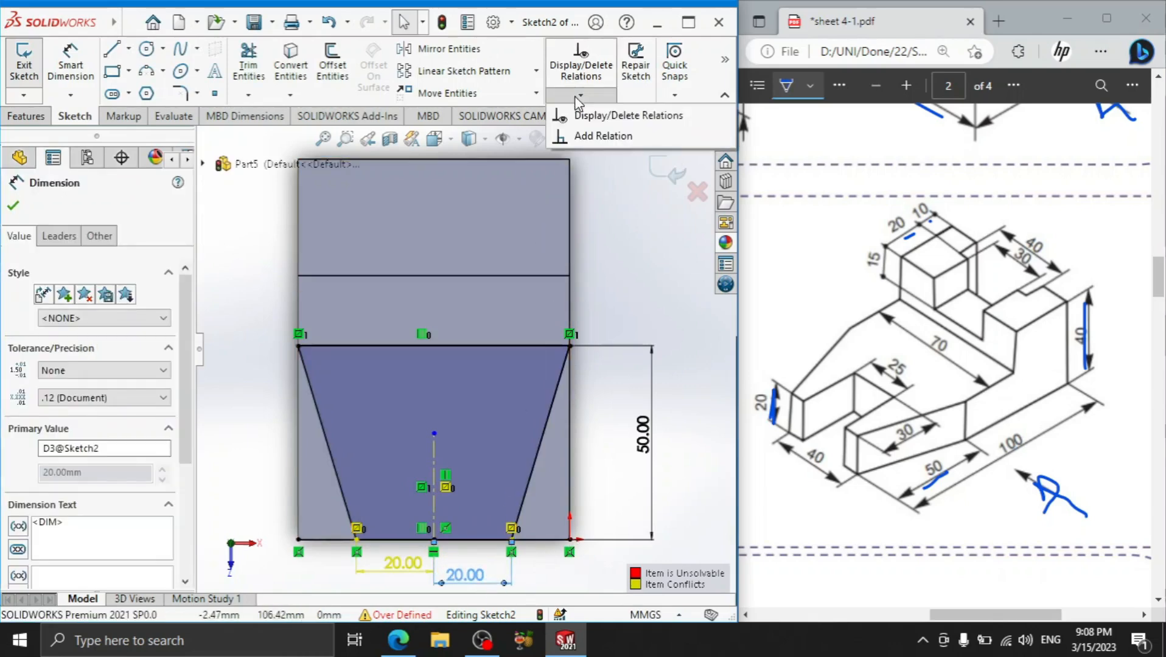
{"action": "left_click", "coordinate": [626, 115]}
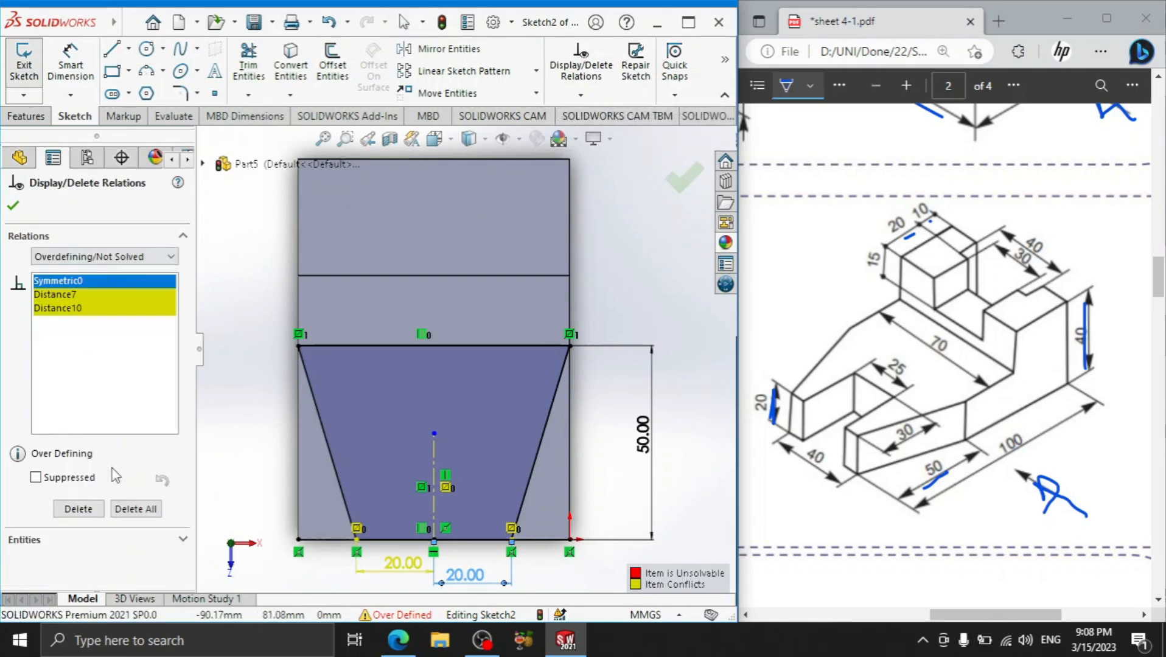
{"action": "left_click", "coordinate": [132, 510]}
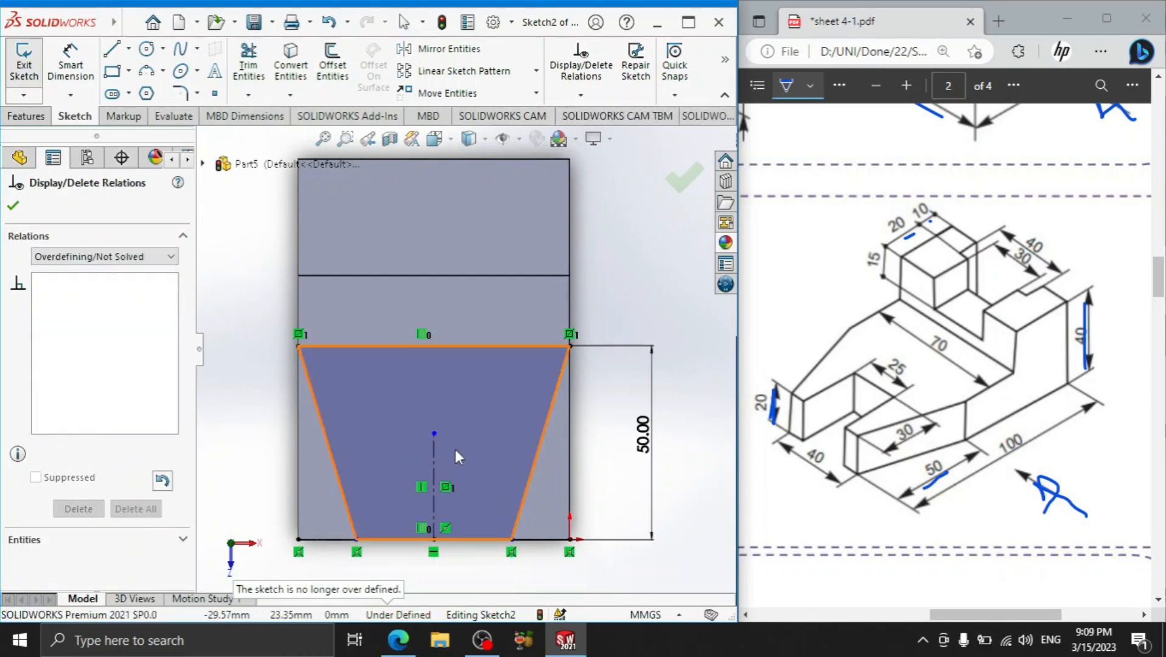
Draw a 25 mm horizontal line through the inner endpoint of the vertical centerline as the slot's end
{"action": "left_click", "coordinate": [113, 52]}
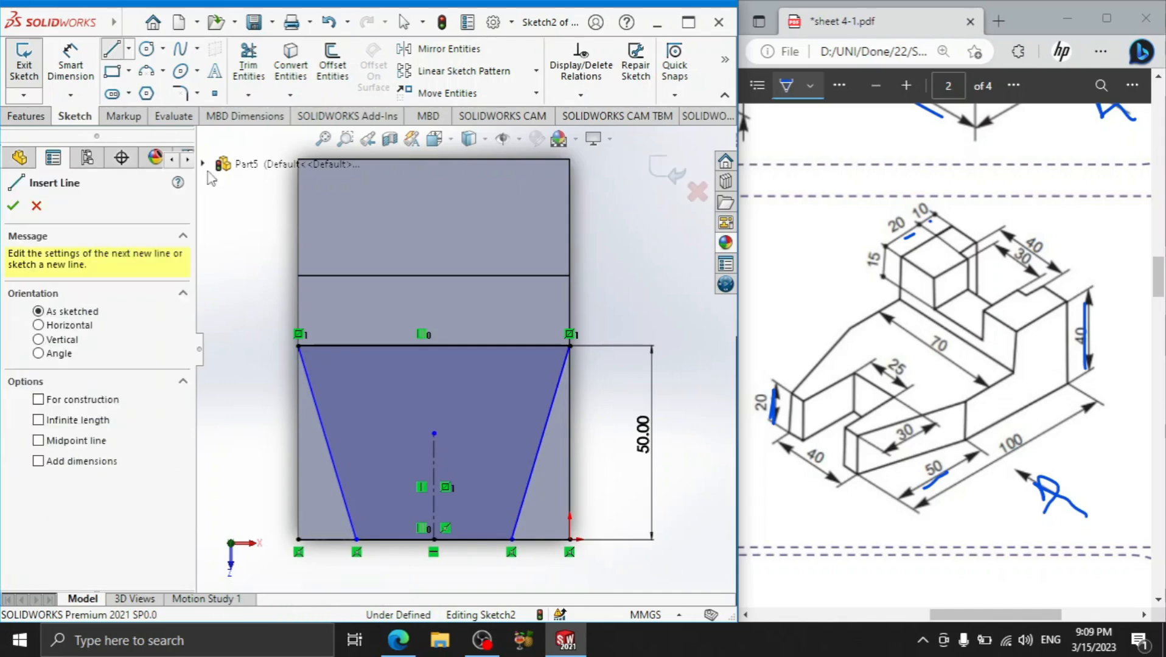
{"action": "left_click", "coordinate": [434, 434]}
{"action": "left_click", "coordinate": [404, 434]}
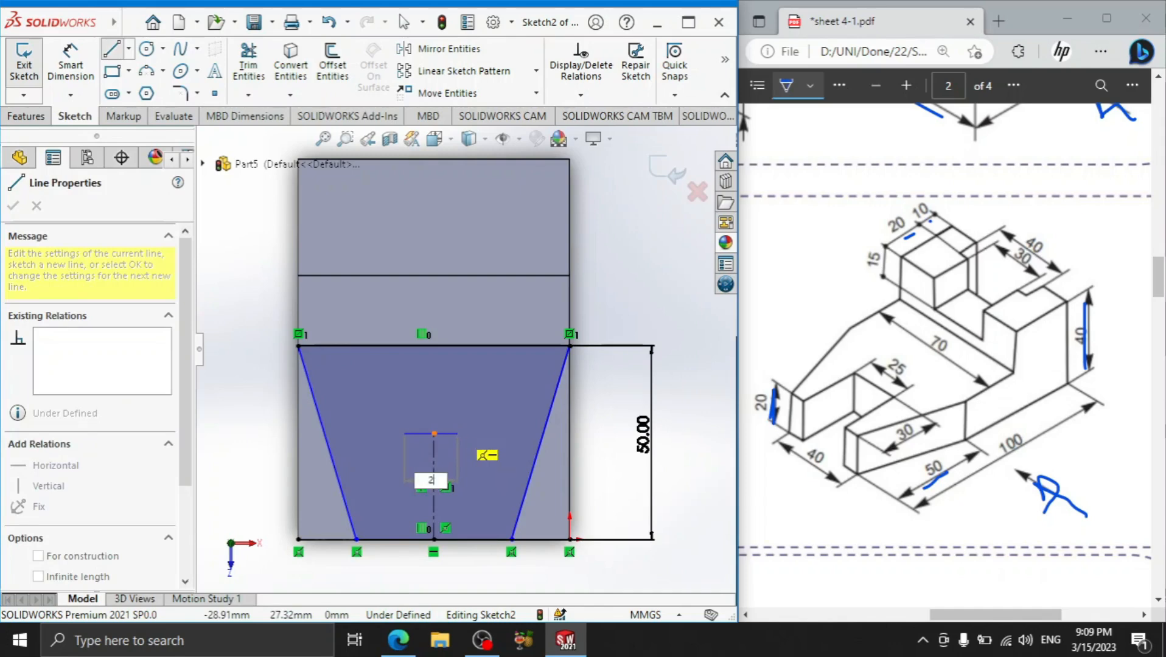
{"action": "key", "text": "Return"}
{"action": "right_click", "coordinate": [426, 376]}
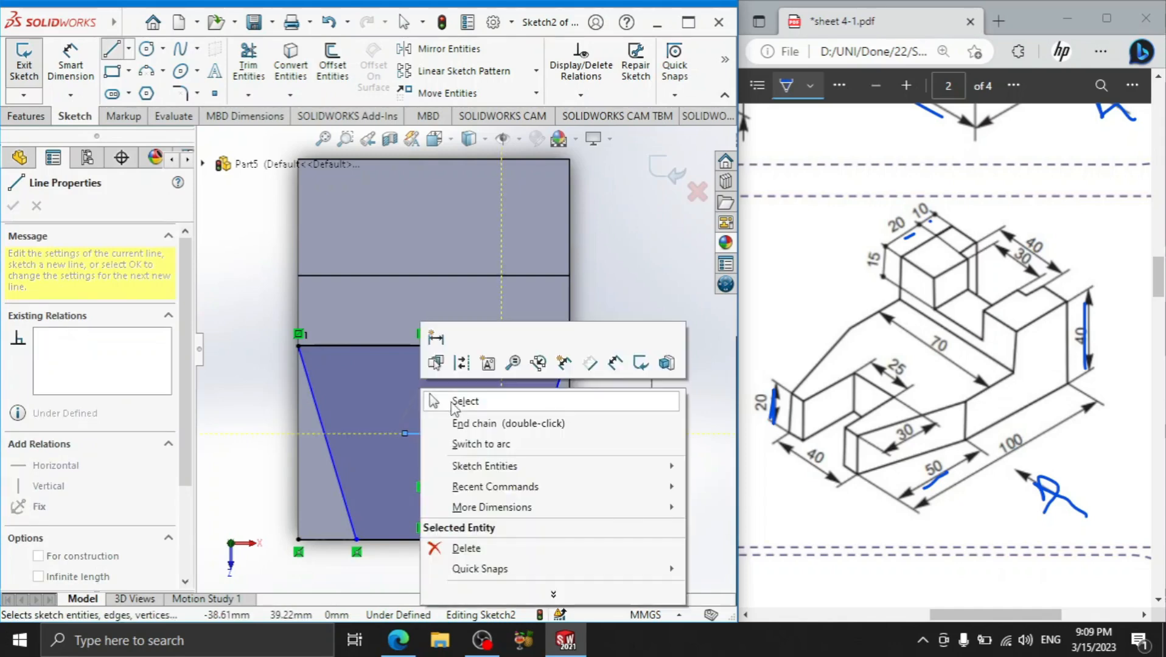
{"action": "left_click", "coordinate": [447, 397]}
Dimension the left end of the slot's horizontal line 12.50 mm from the vertical centerline
{"action": "left_click", "coordinate": [70, 61]}
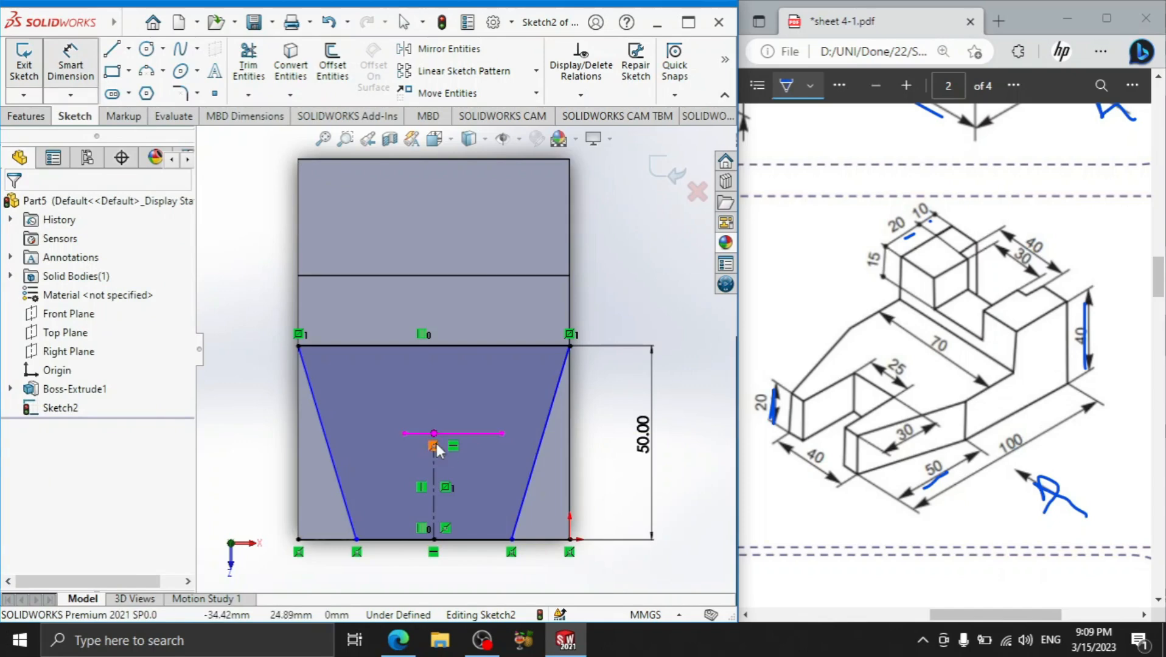
{"action": "left_click", "coordinate": [435, 461]}
{"action": "left_click", "coordinate": [405, 434]}
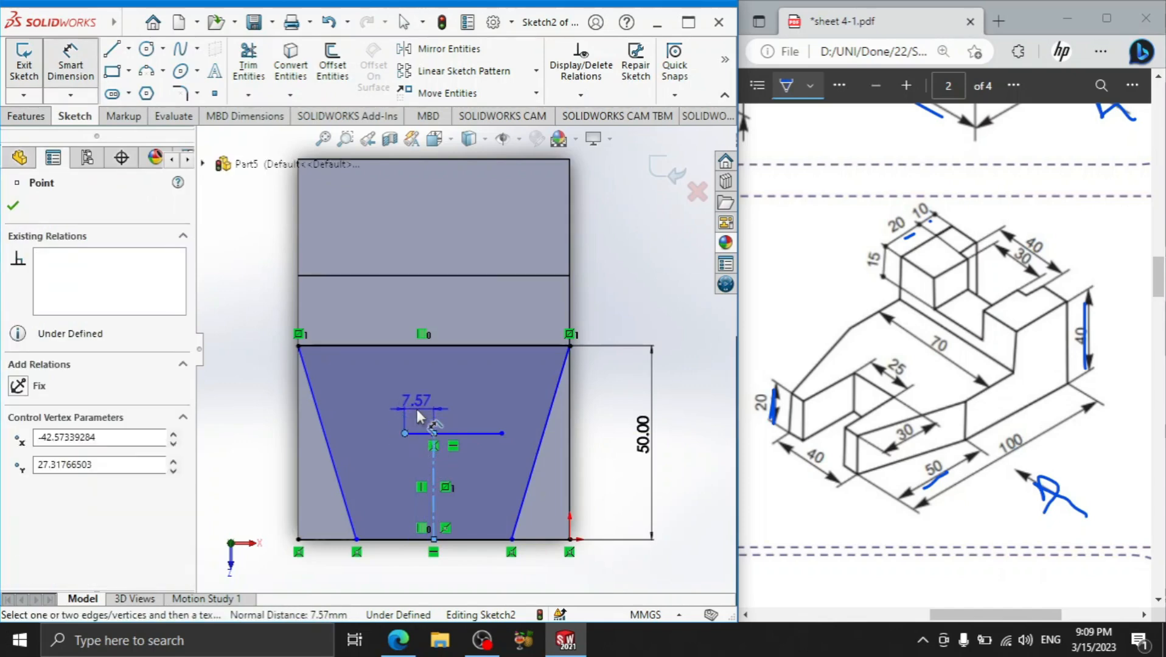
{"action": "left_click", "coordinate": [420, 410]}
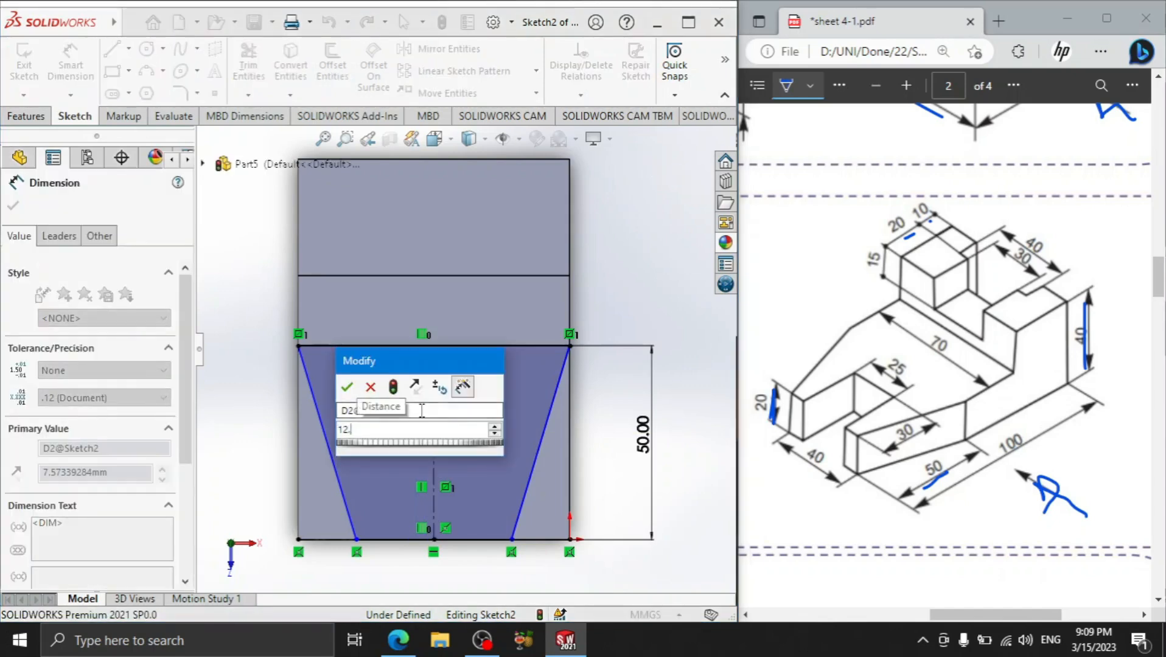
{"action": "key", "text": "Return"}
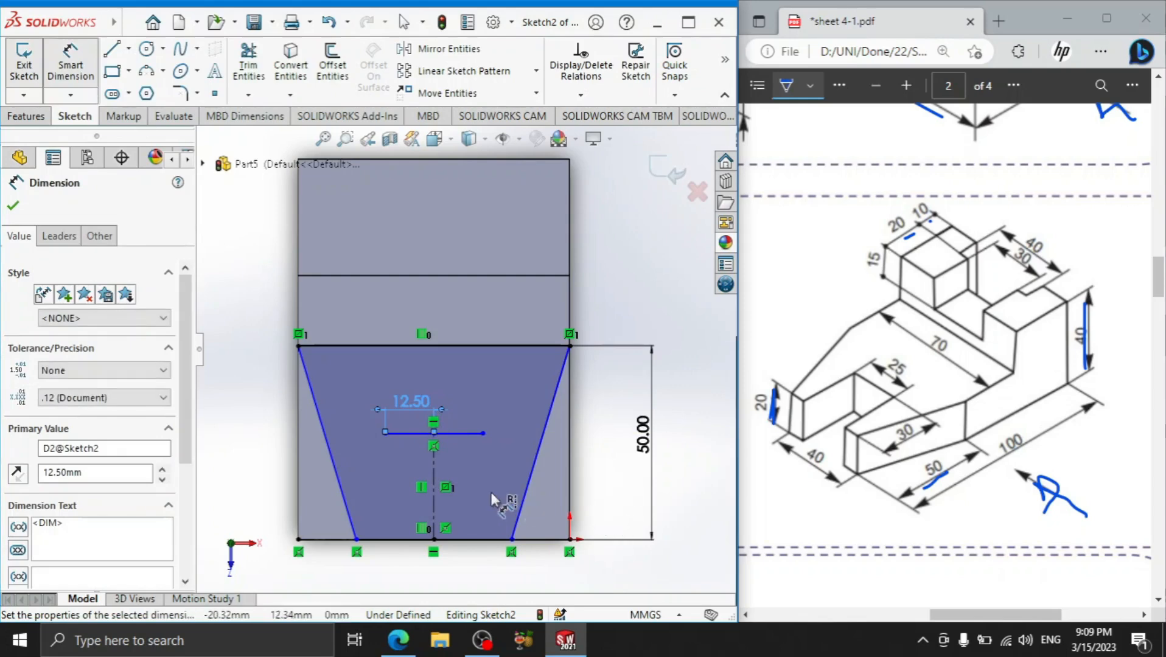
Draw a vertical line from the left end of the slot's horizontal line to the front edge
{"action": "left_click", "coordinate": [123, 54]}
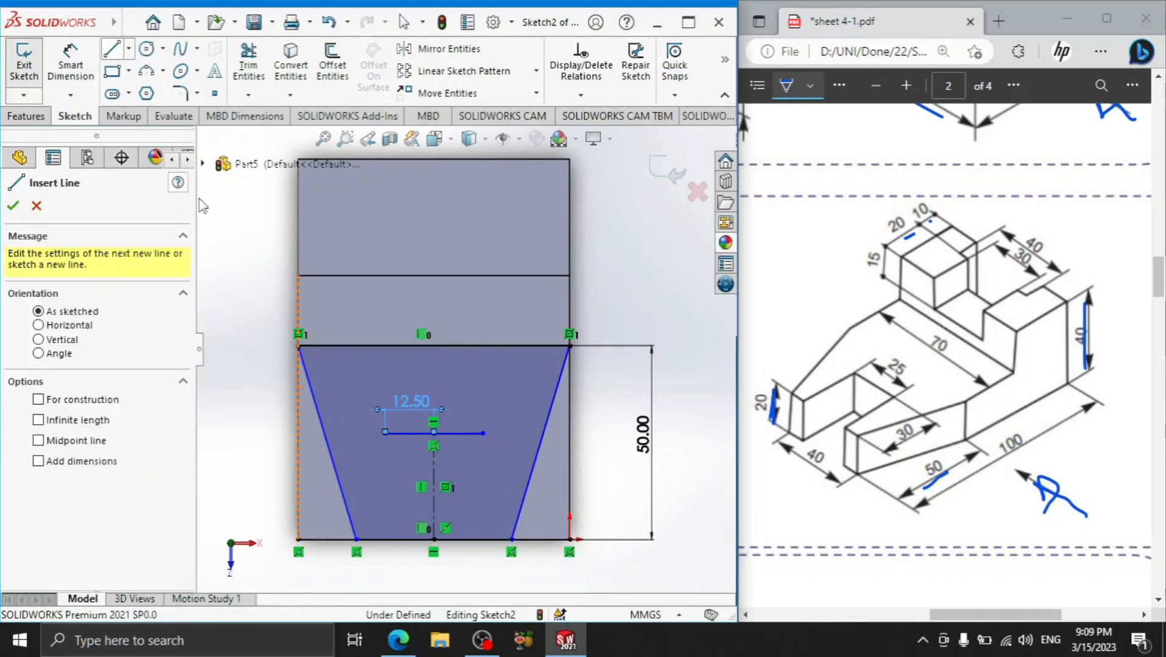
{"action": "left_click", "coordinate": [384, 433]}
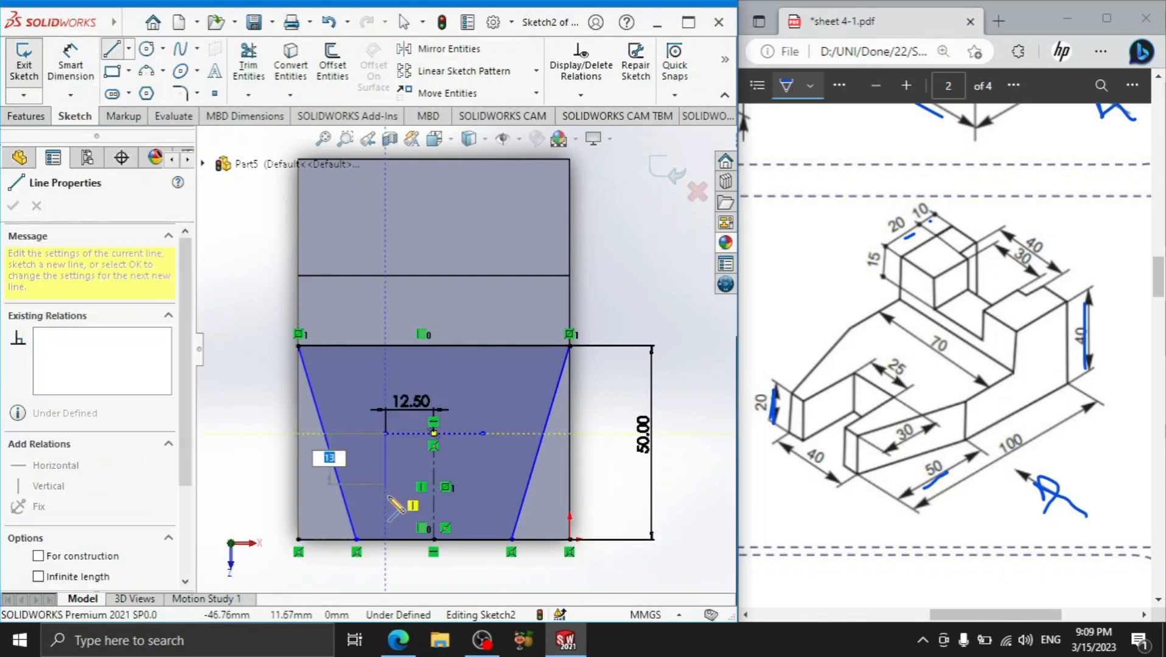
{"action": "left_click", "coordinate": [385, 539]}
{"action": "right_click", "coordinate": [413, 575]}
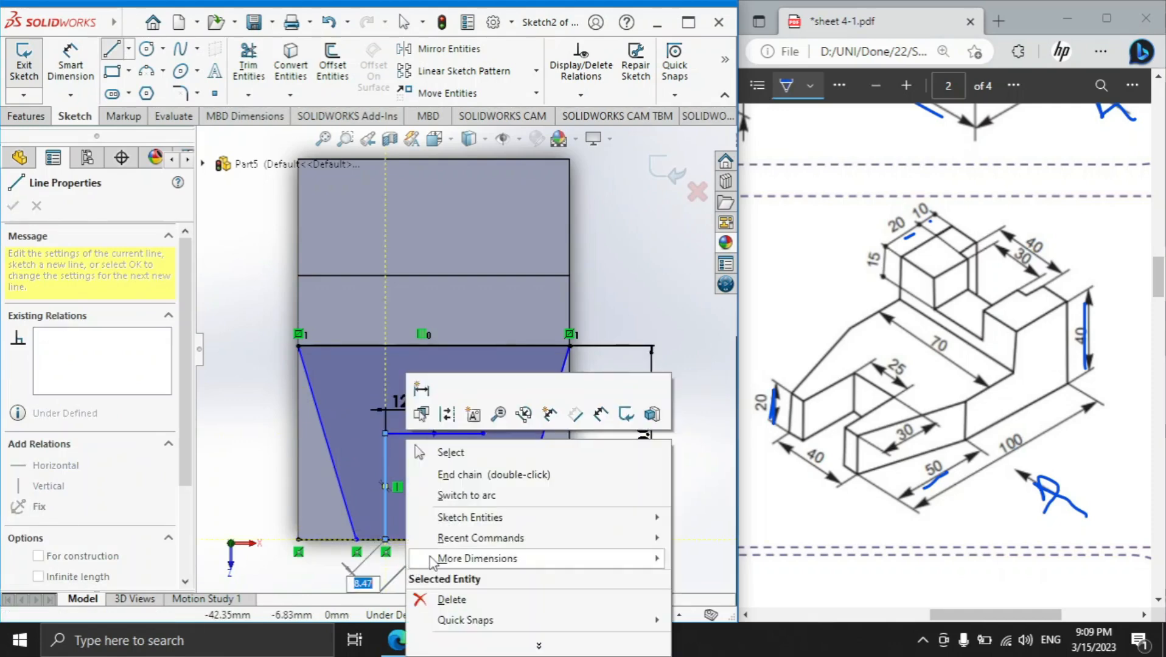
{"action": "left_click", "coordinate": [454, 473]}
{"action": "key", "text": "Escape"}
Mirror the slot's left side about the vertical centerline and trim the front line between the two slot sides
{"action": "left_click", "coordinate": [429, 49]}
{"action": "left_click", "coordinate": [385, 452]}
{"action": "left_click", "coordinate": [167, 419]}
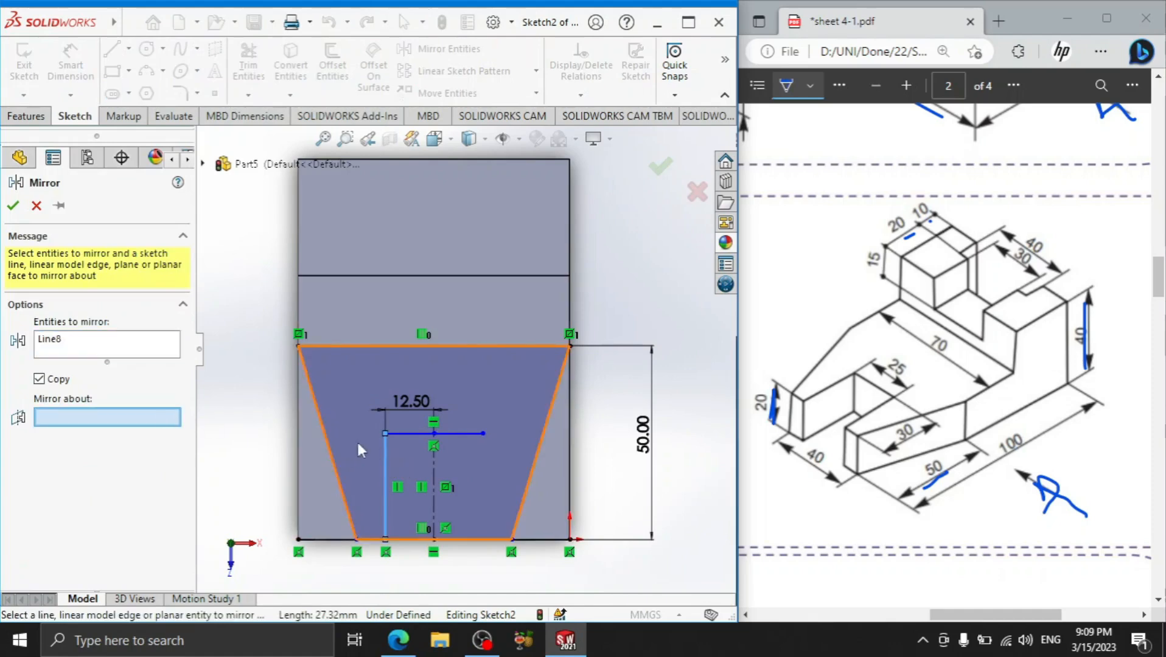
{"action": "left_click", "coordinate": [433, 474]}
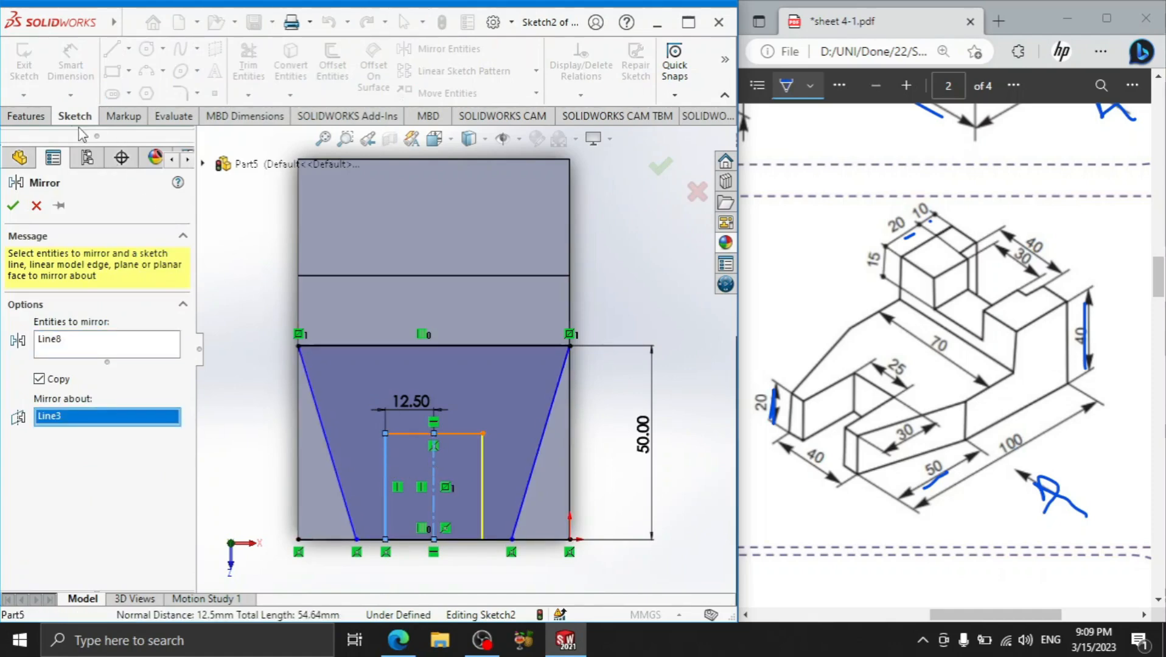
{"action": "left_click", "coordinate": [19, 207]}
{"action": "left_click", "coordinate": [248, 67]}
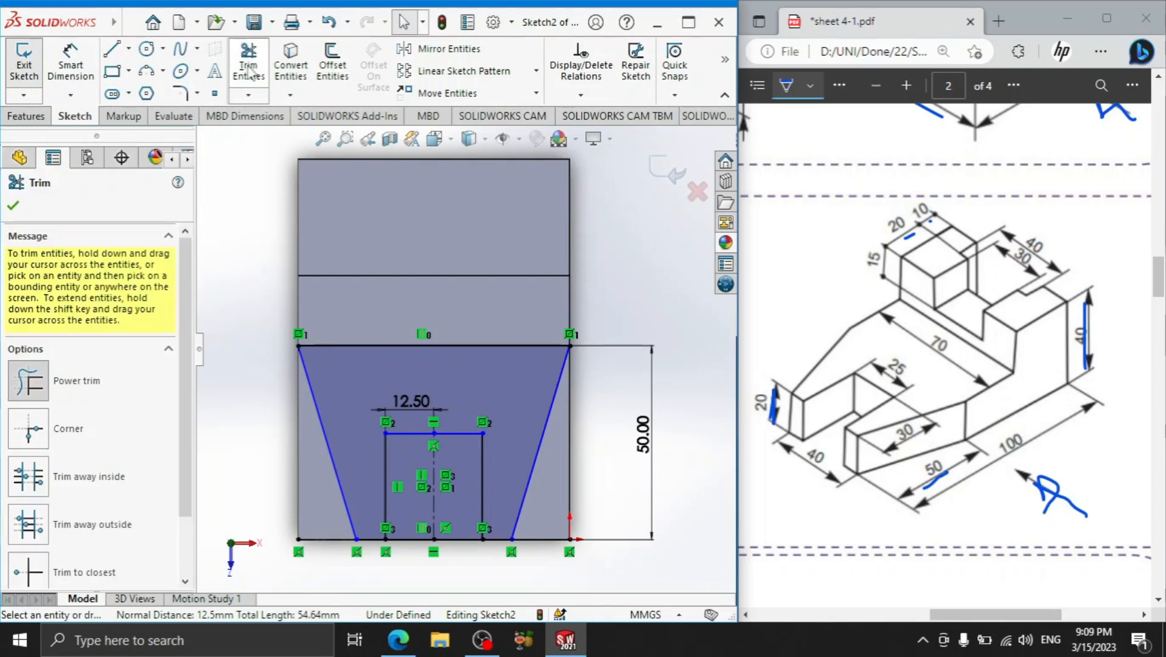
{"action": "mouse_move", "coordinate": [460, 503]}
{"action": "left_mouse_down"}
{"action": "mouse_move", "coordinate": [458, 555]}
{"action": "mouse_move", "coordinate": [396, 534]}
{"action": "left_mouse_up"}
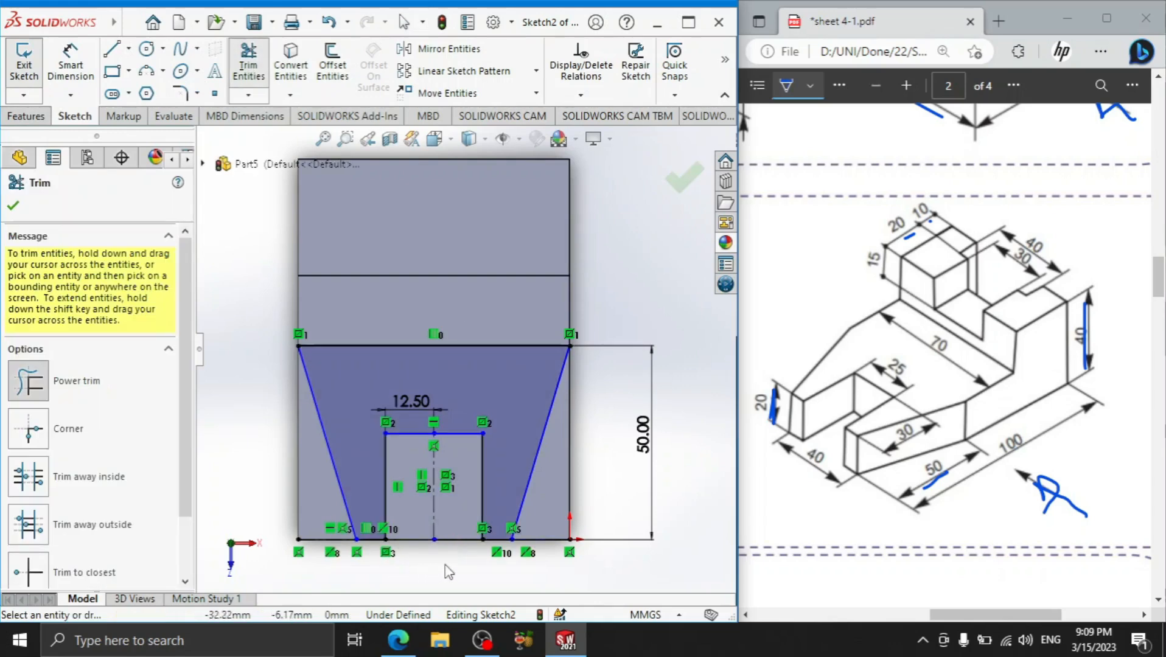
Close the left corner triangle with lines along the part's left edge and the front edge to the left taper's foot
{"action": "left_click", "coordinate": [112, 48]}
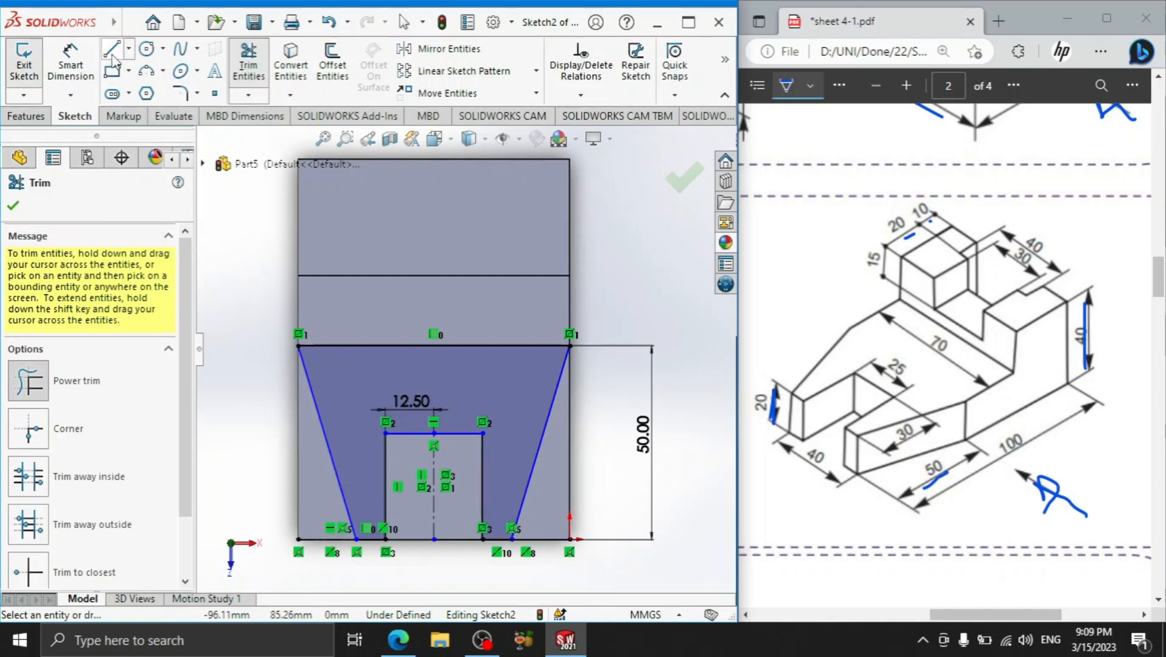
{"action": "left_click", "coordinate": [298, 346]}
{"action": "left_click", "coordinate": [298, 539]}
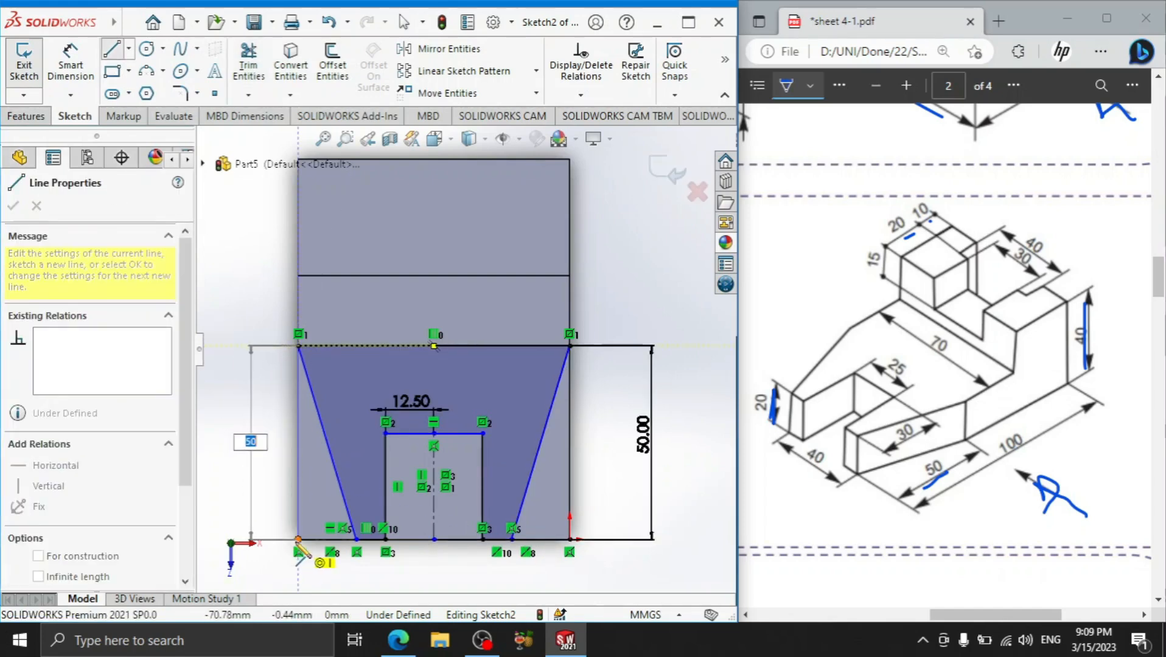
{"action": "left_click", "coordinate": [356, 539]}
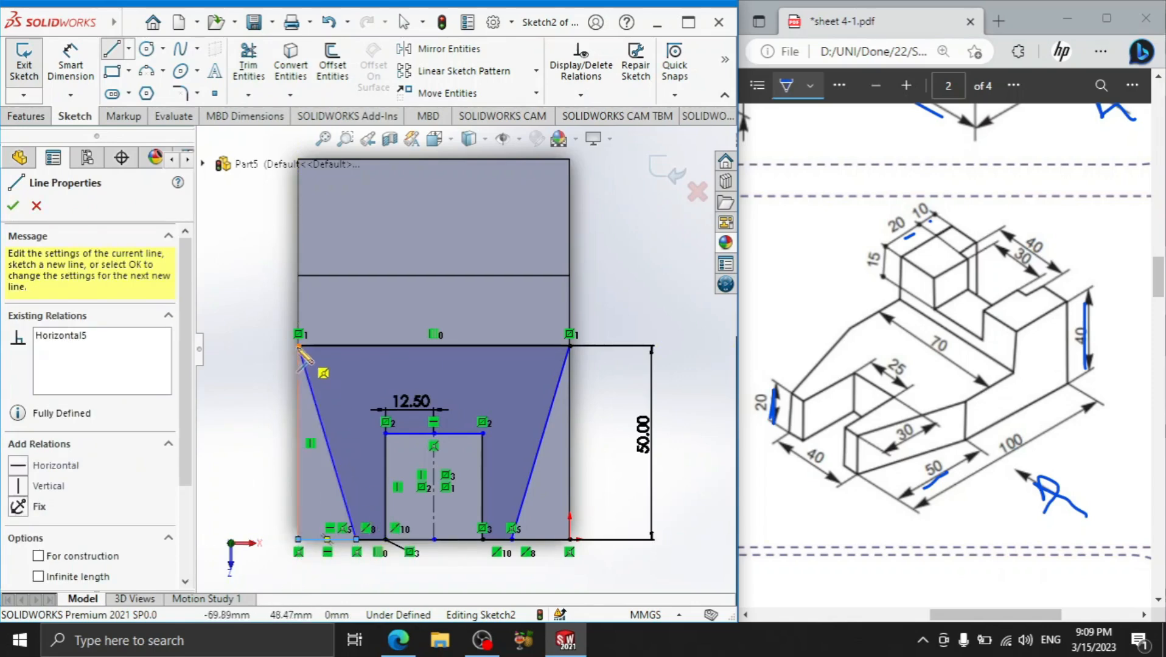
{"action": "left_click", "coordinate": [298, 346]}
{"action": "right_click", "coordinate": [242, 333]}
{"action": "left_click", "coordinate": [274, 346]}
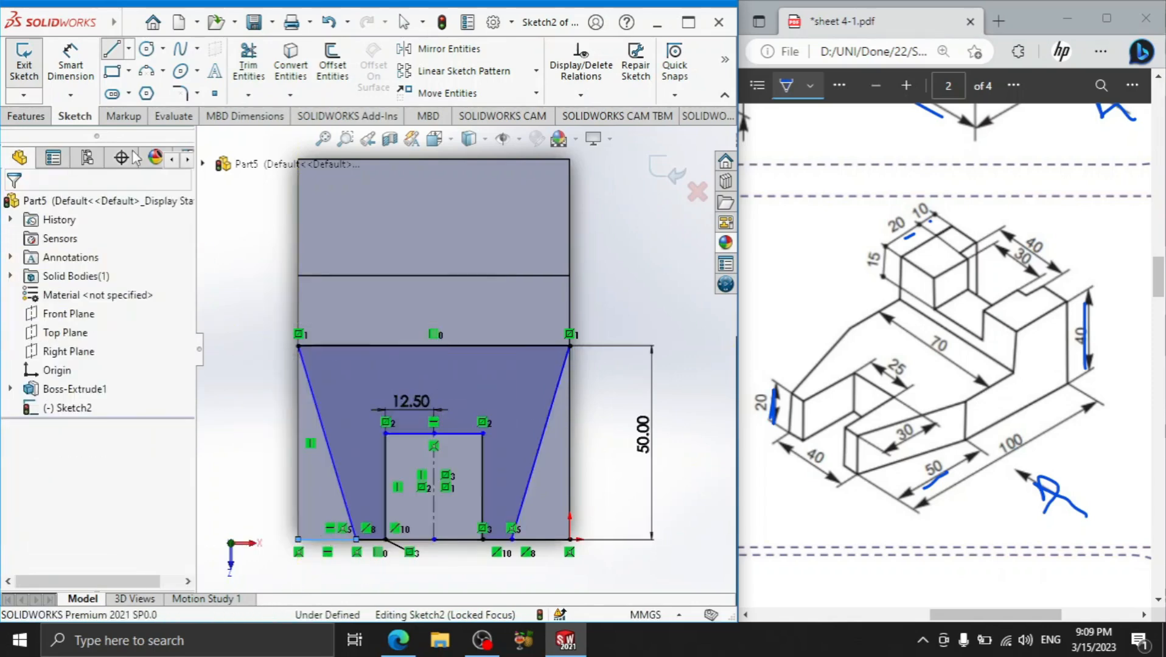
Close the right corner triangle with lines along the part's right edge and the front edge to the right taper's foot
{"action": "left_click", "coordinate": [112, 50]}
{"action": "left_click", "coordinate": [569, 346]}
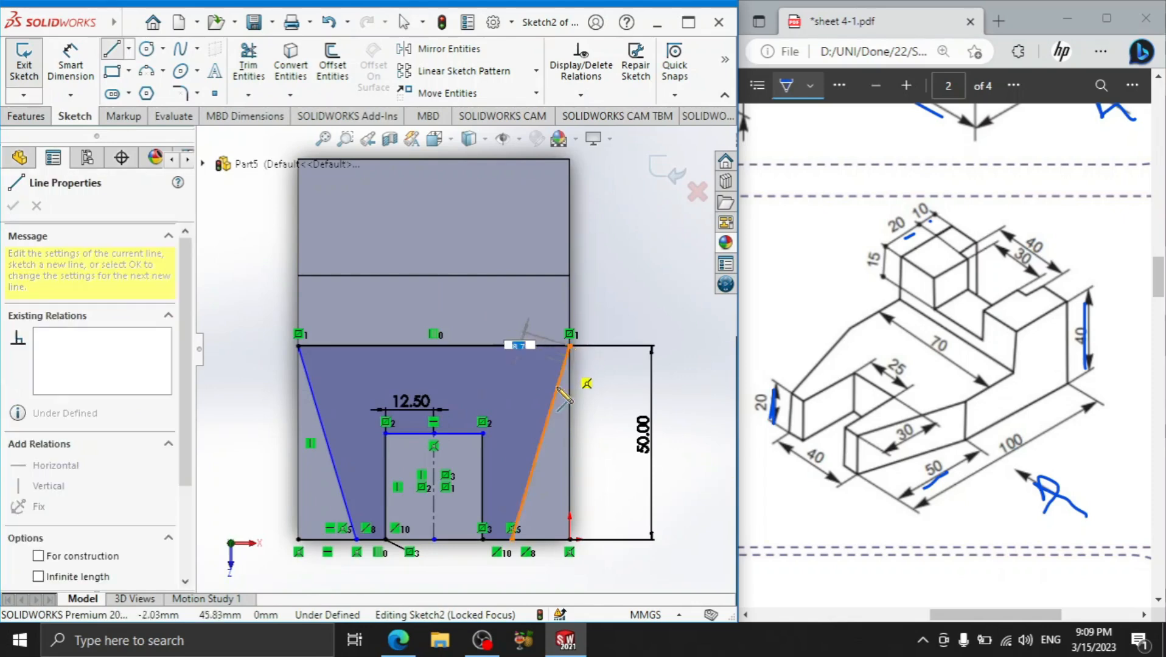
{"action": "left_click", "coordinate": [512, 539]}
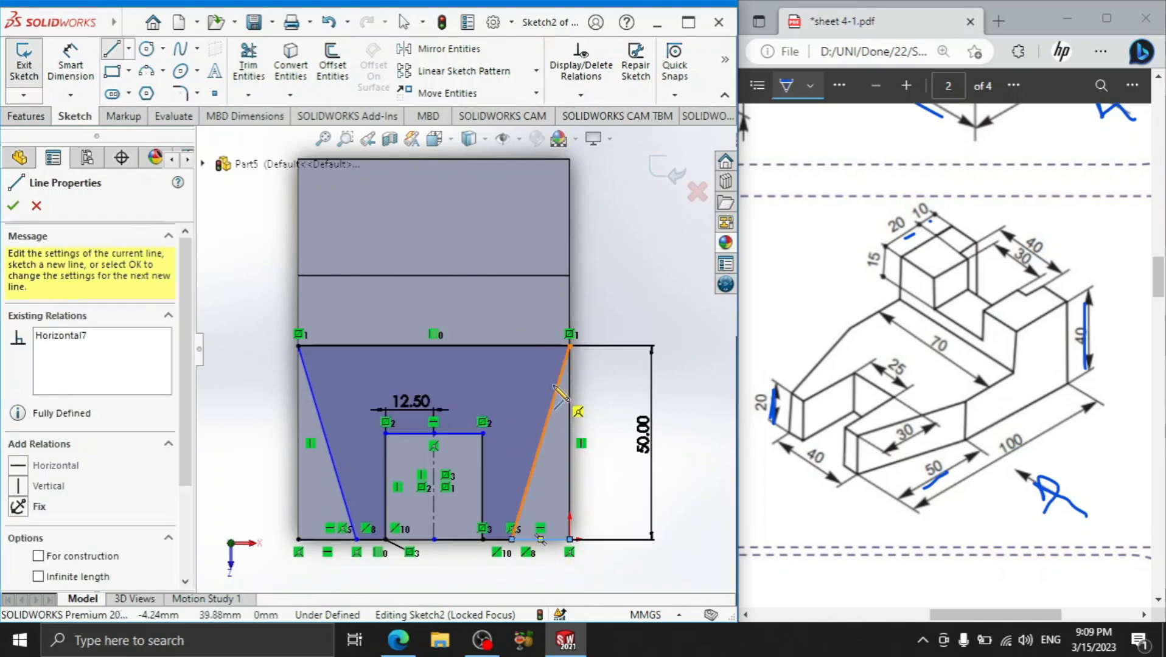
{"action": "left_click", "coordinate": [570, 347]}
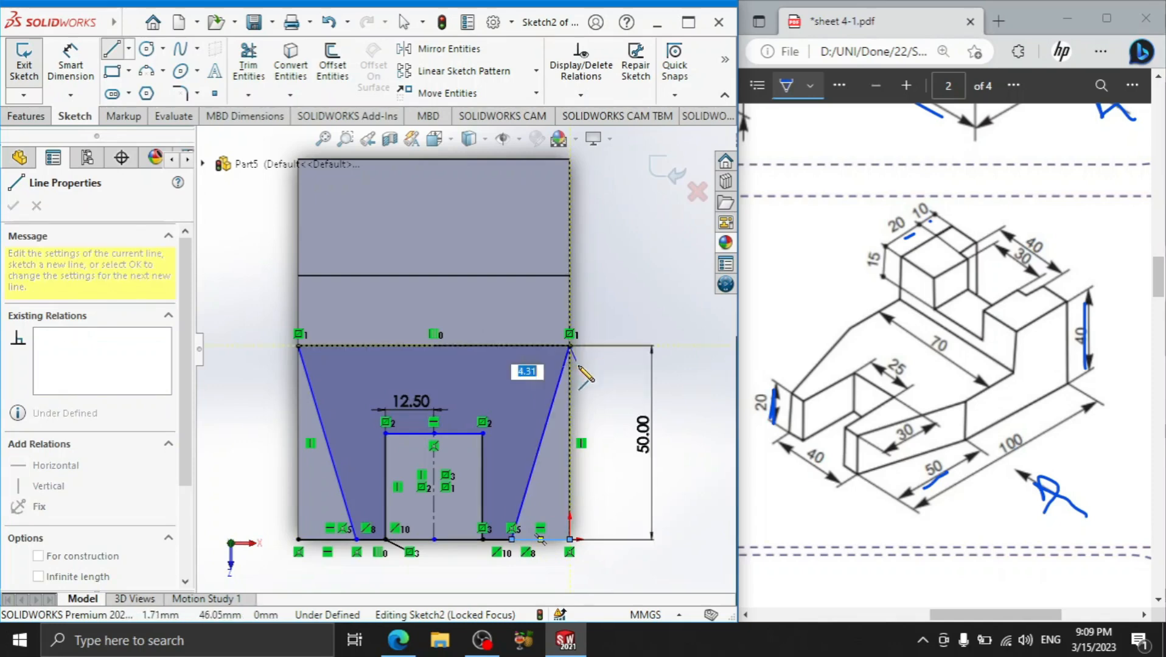
Dimension the slot's depth from its inner horizontal line to the front edge as 30 mm
{"action": "right_click", "coordinate": [685, 463]}
{"action": "left_click", "coordinate": [713, 452]}
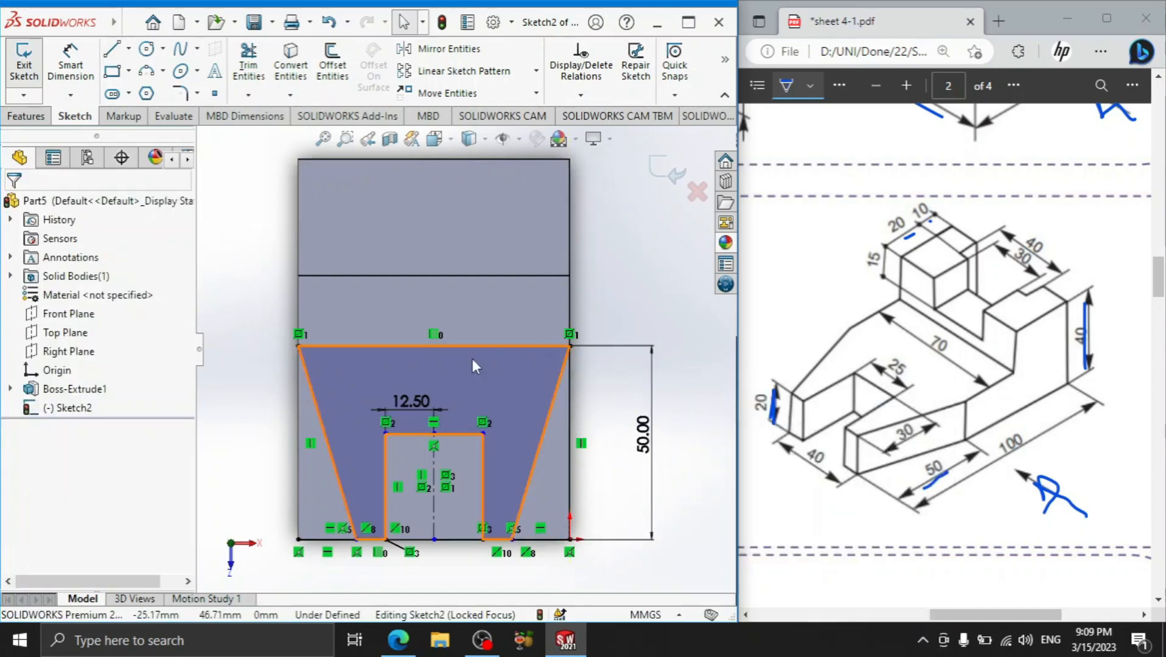
{"action": "left_click", "coordinate": [65, 69]}
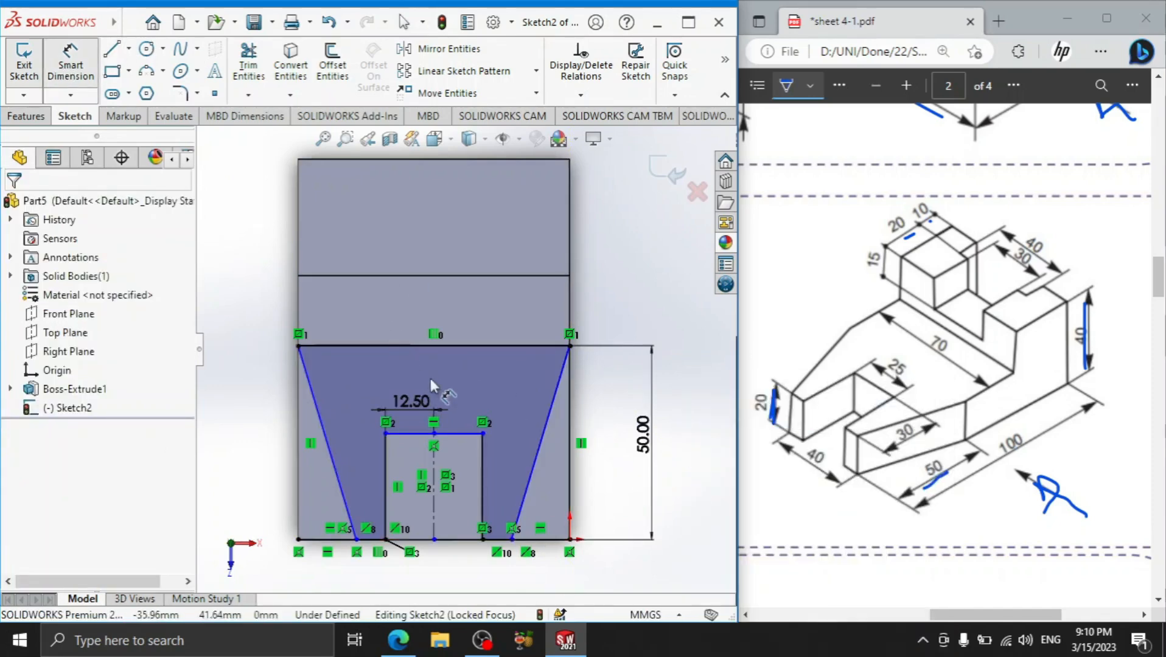
{"action": "left_click", "coordinate": [447, 434]}
{"action": "left_click", "coordinate": [450, 539]}
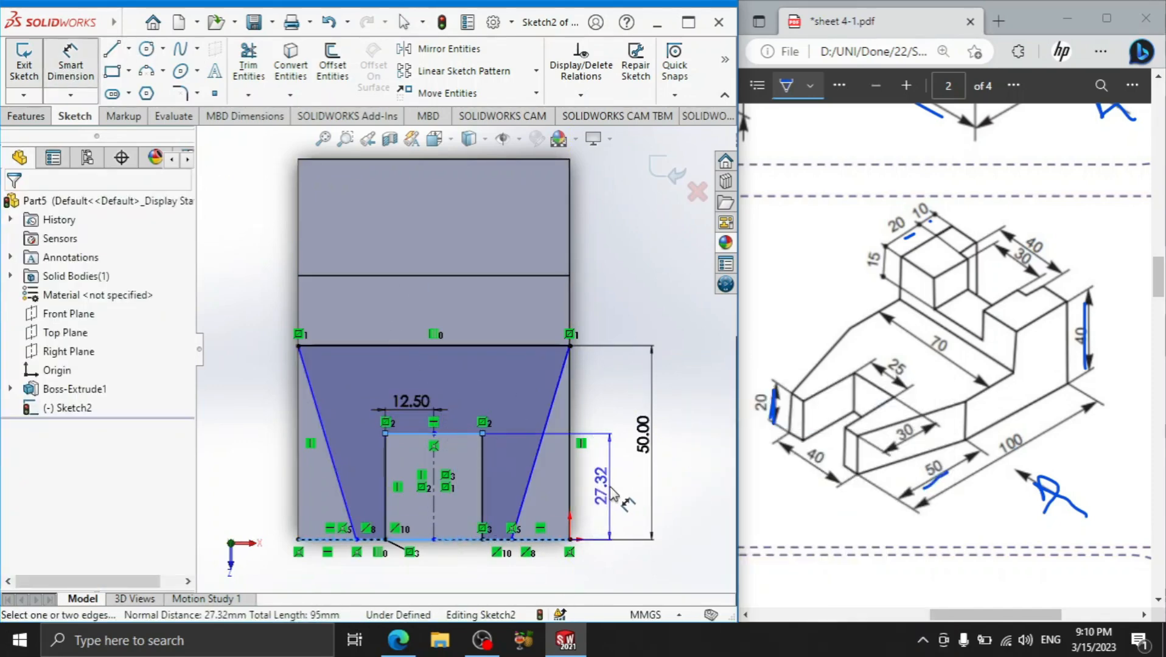
{"action": "left_click", "coordinate": [610, 484]}
{"action": "type", "text": "30"}
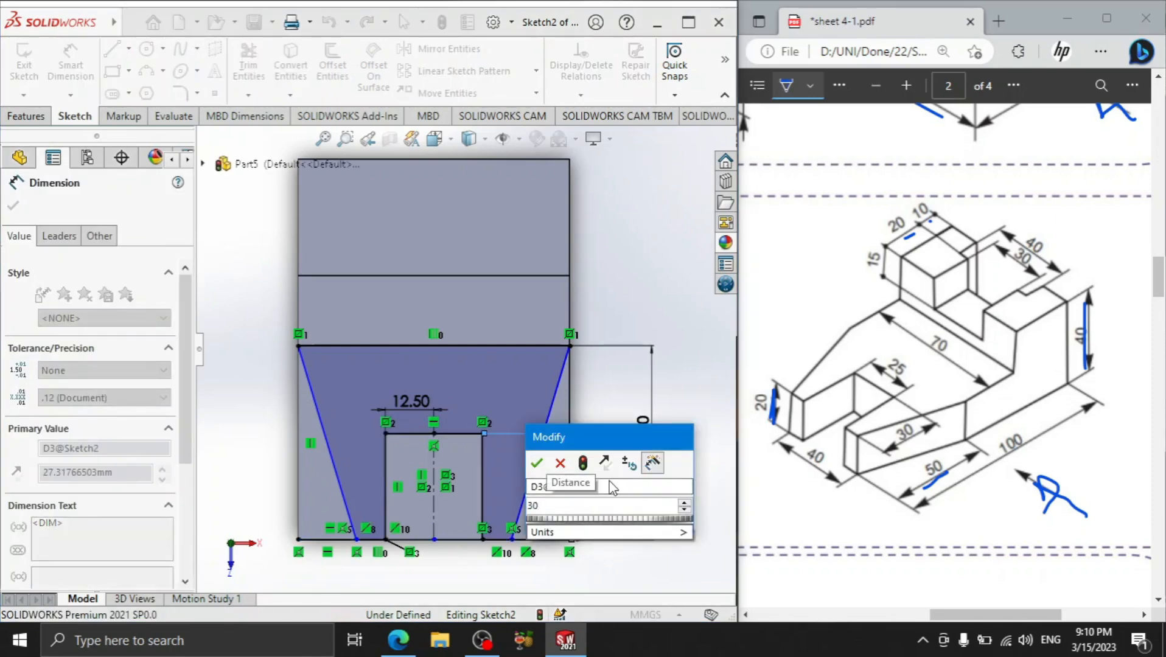
{"action": "key", "text": "Return"}
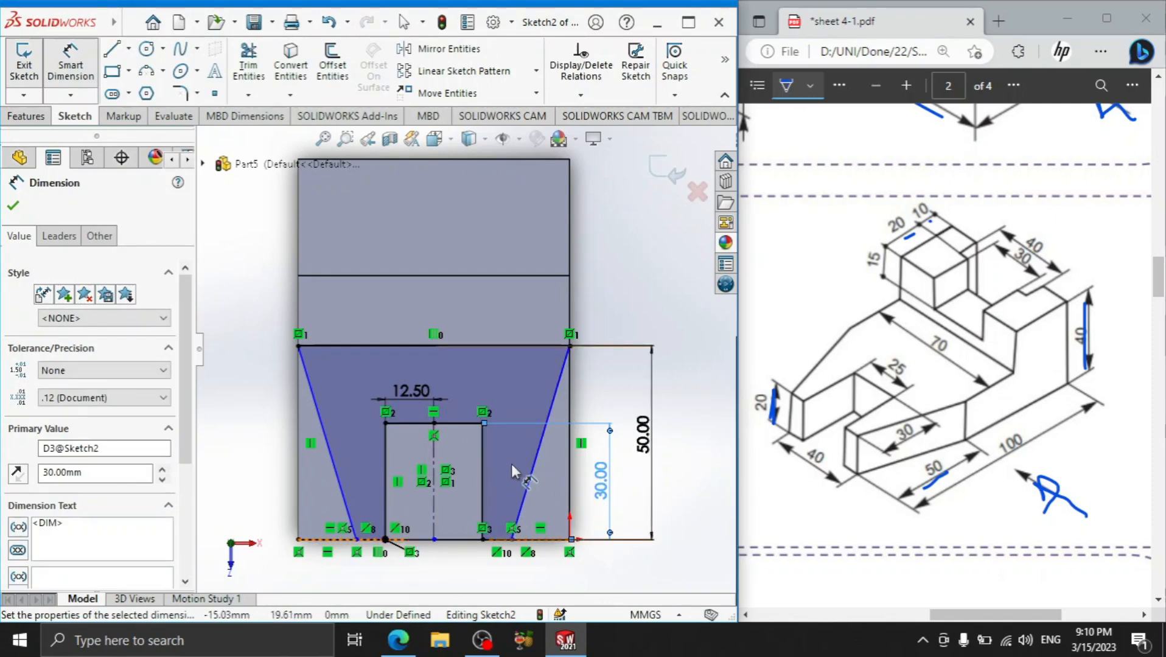
Dimension the distance between the feet of the two tapers on the front edge as 40 mm
{"action": "scroll", "coordinate": [511, 467], "scroll_direction": "up", "scroll_amount": 1}
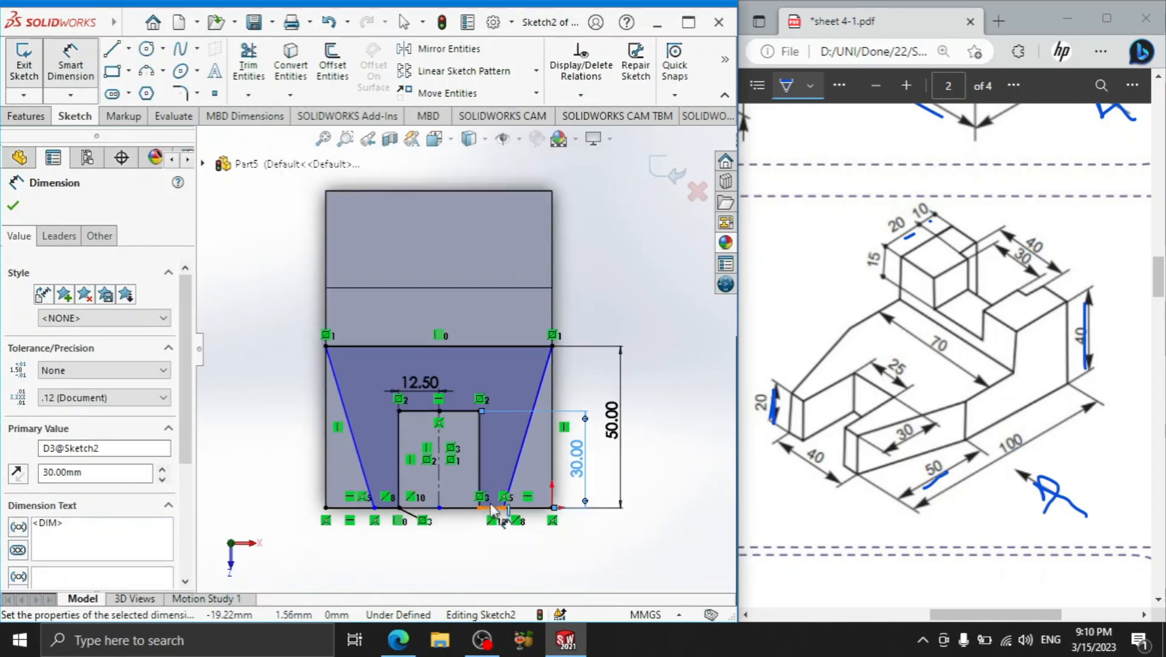
{"action": "left_click", "coordinate": [398, 508]}
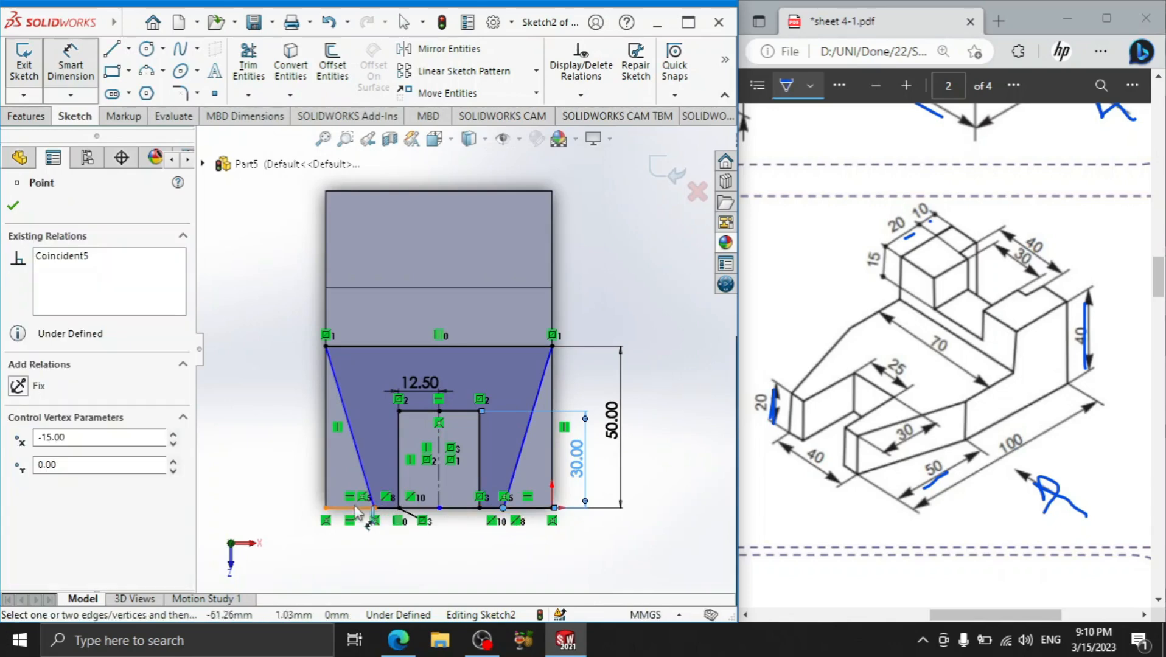
{"action": "left_click", "coordinate": [443, 561]}
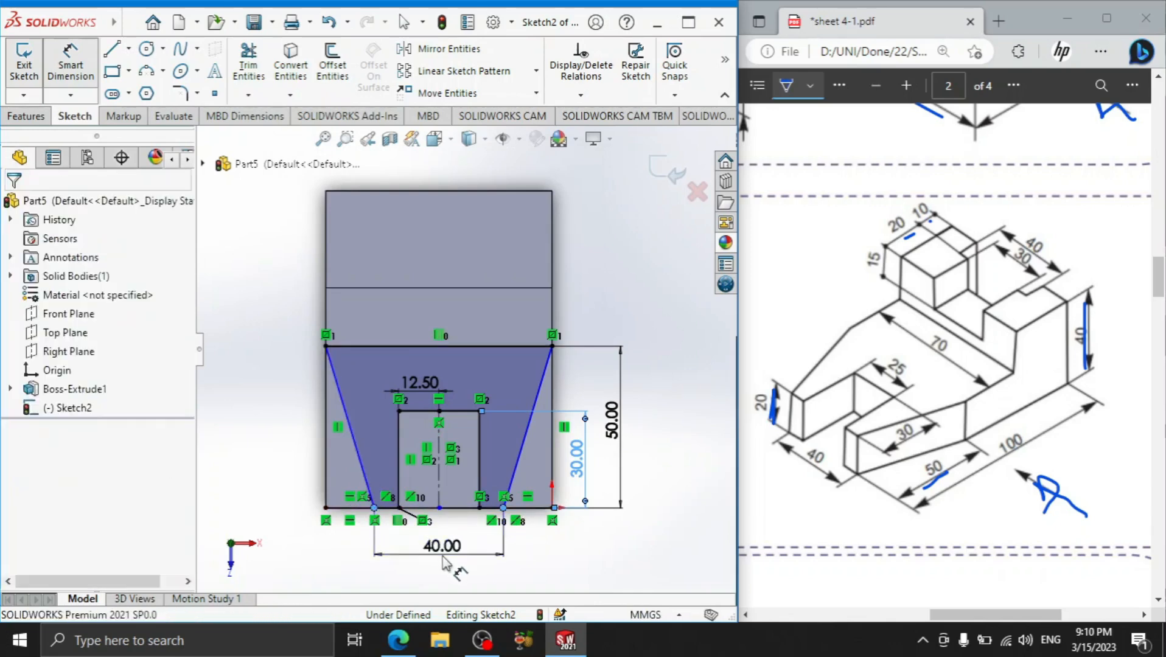
{"action": "left_click", "coordinate": [373, 534]}
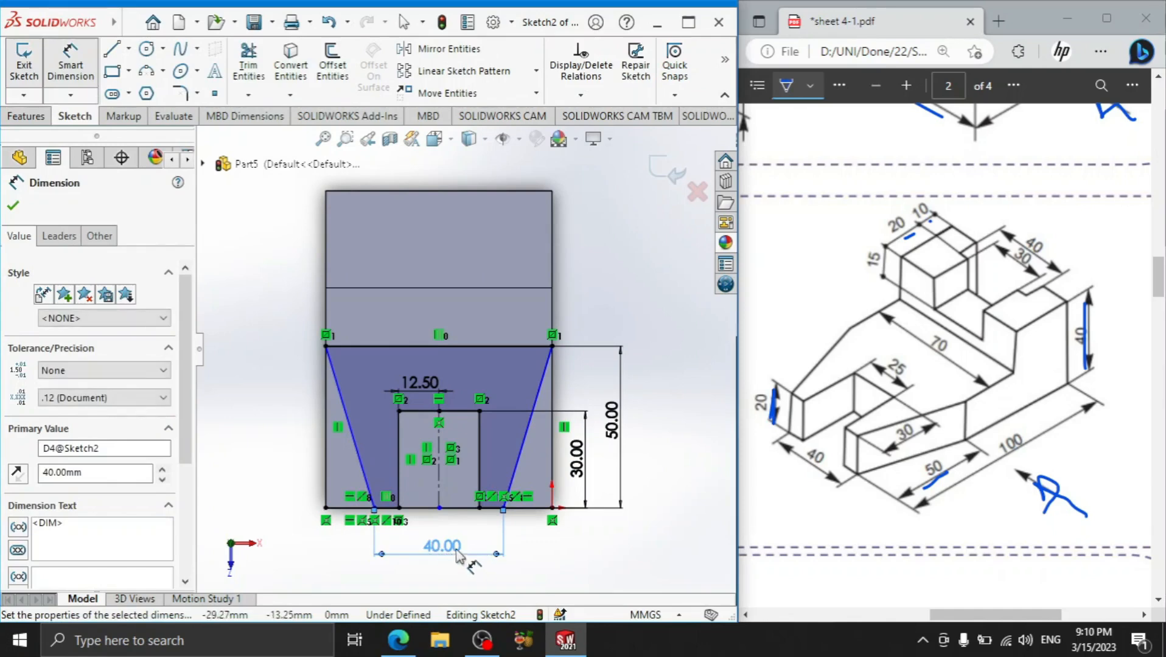
{"action": "left_click", "coordinate": [14, 206]}
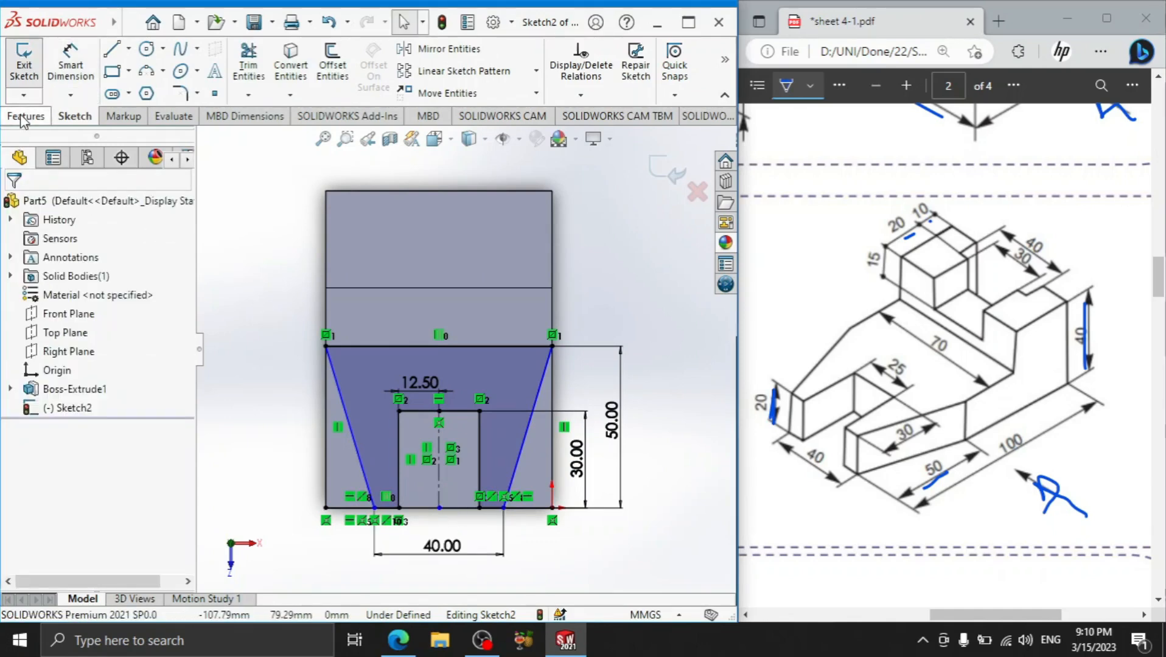
Try to cut only the two corner triangles of the lower step with a 70 mm blind Extruded Cut
{"action": "left_click", "coordinate": [24, 116]}
{"action": "left_click", "coordinate": [254, 62]}
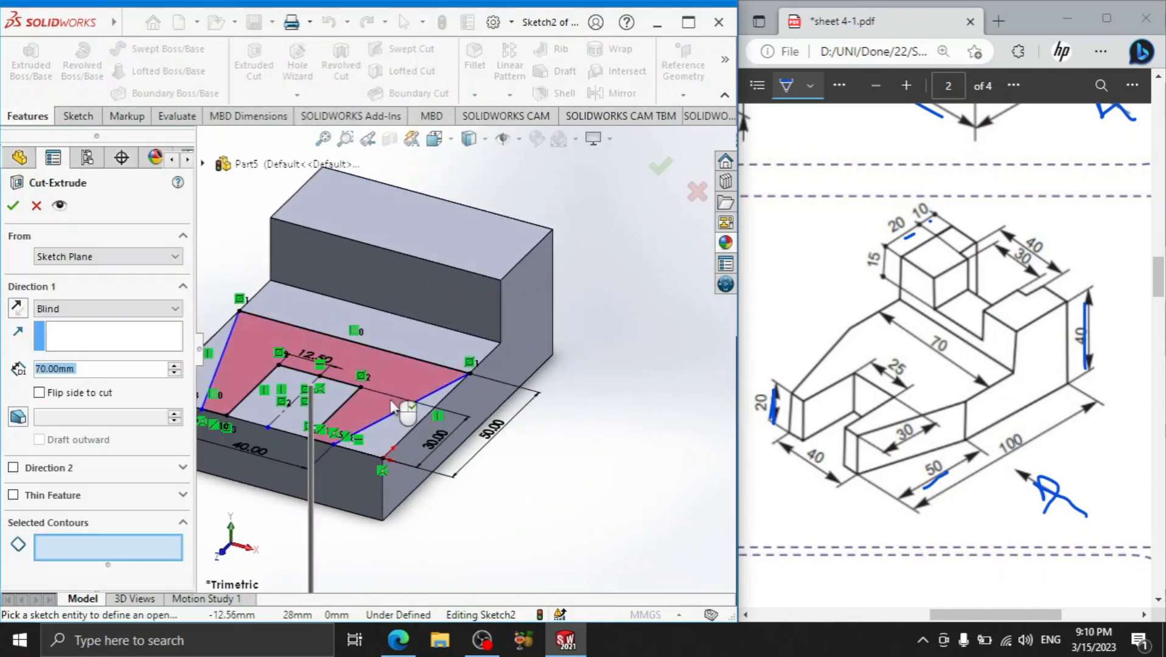
{"action": "left_click", "coordinate": [391, 439]}
{"action": "key", "text": "Return"}
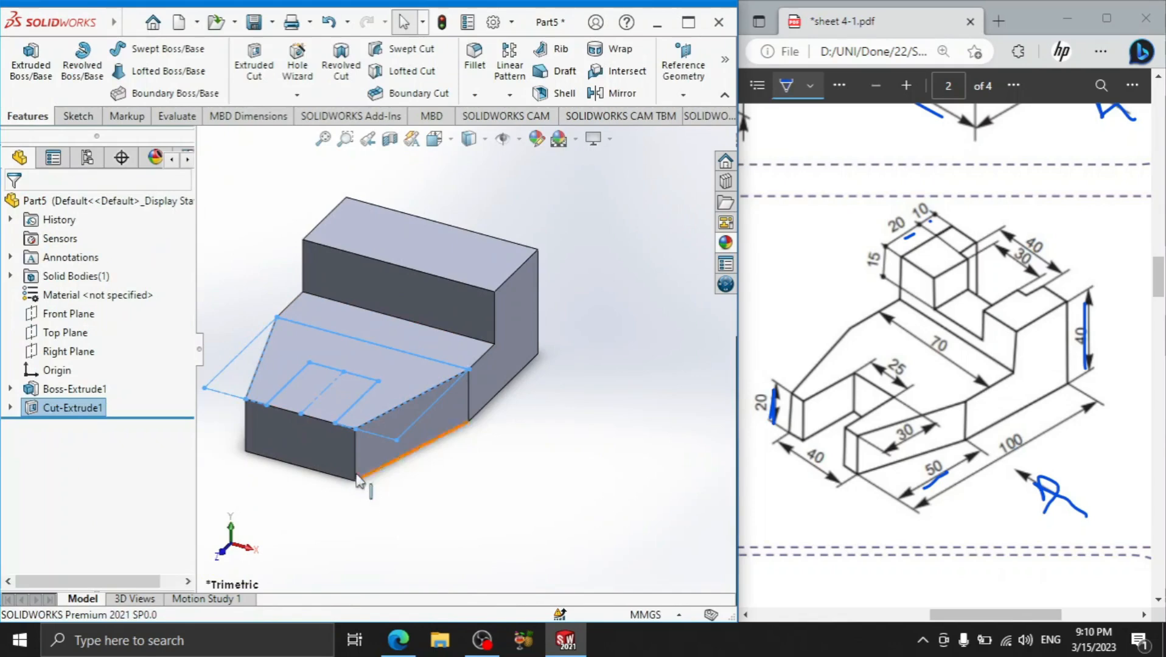
Open a sketch on the lower step's top face and undo it together with the corner cut
{"action": "left_click", "coordinate": [77, 116]}
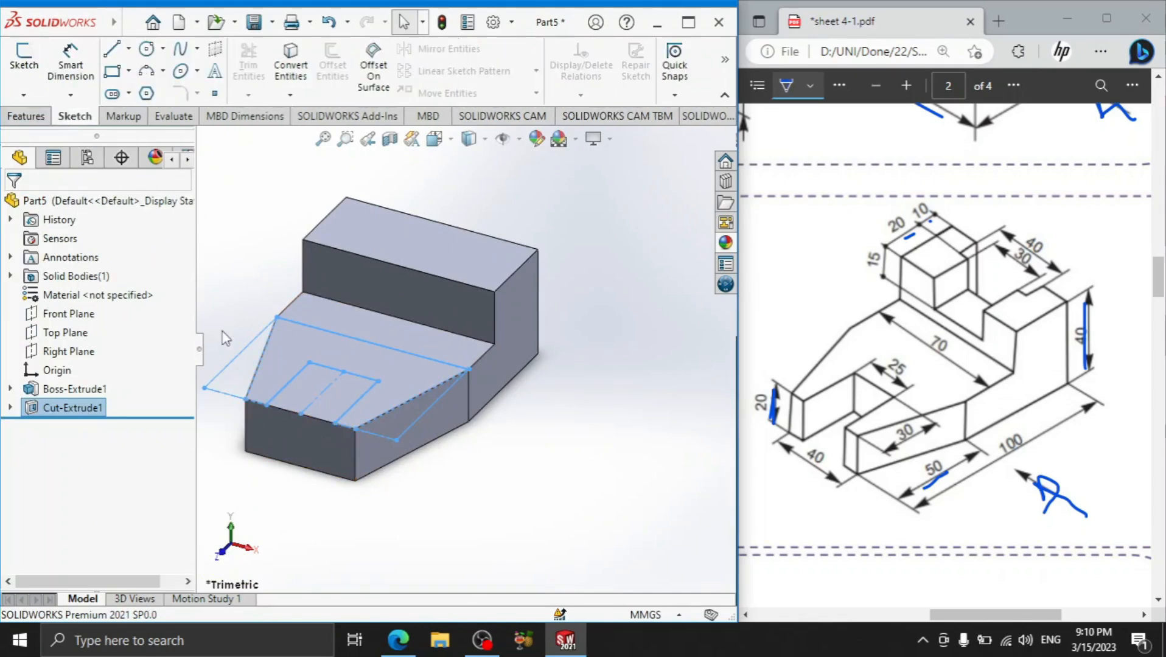
{"action": "left_click", "coordinate": [310, 402]}
{"action": "left_click", "coordinate": [377, 342]}
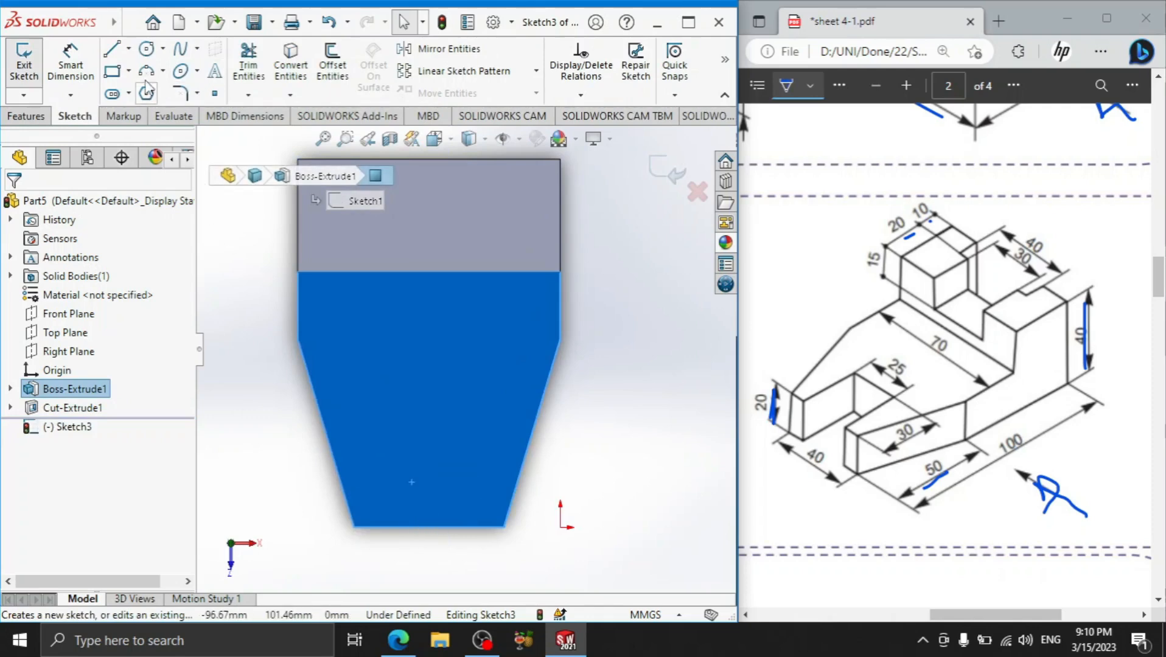
{"action": "key", "text": "ctrl+z"}
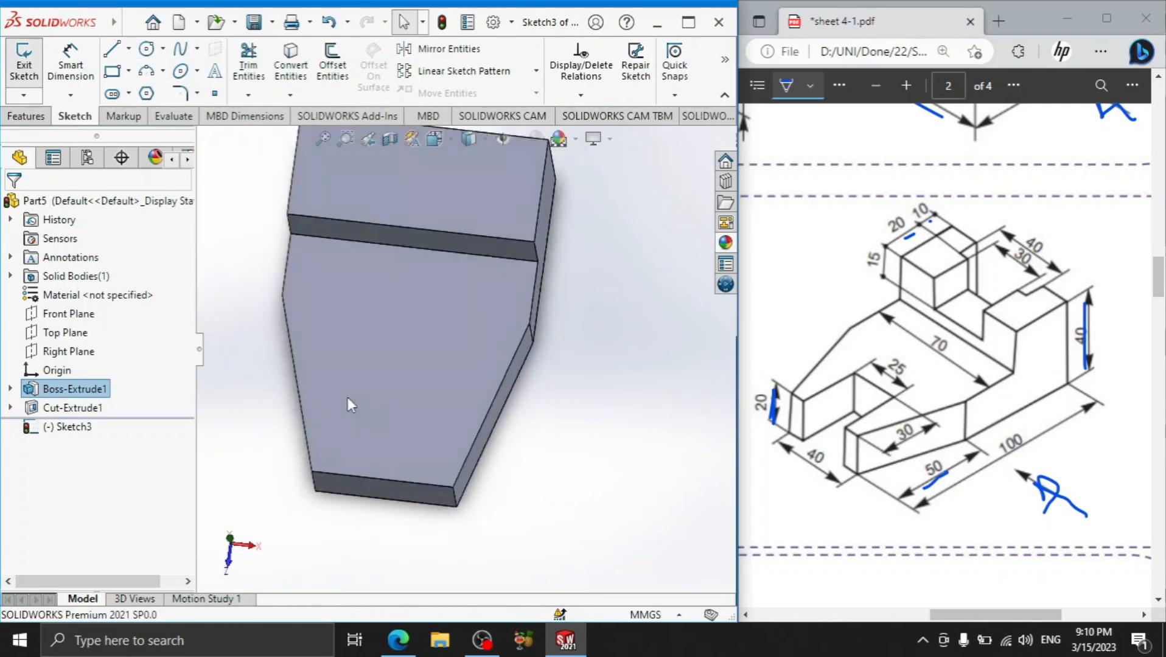
{"action": "key", "text": "ctrl+8"}
{"action": "key", "text": "ctrl+z"}
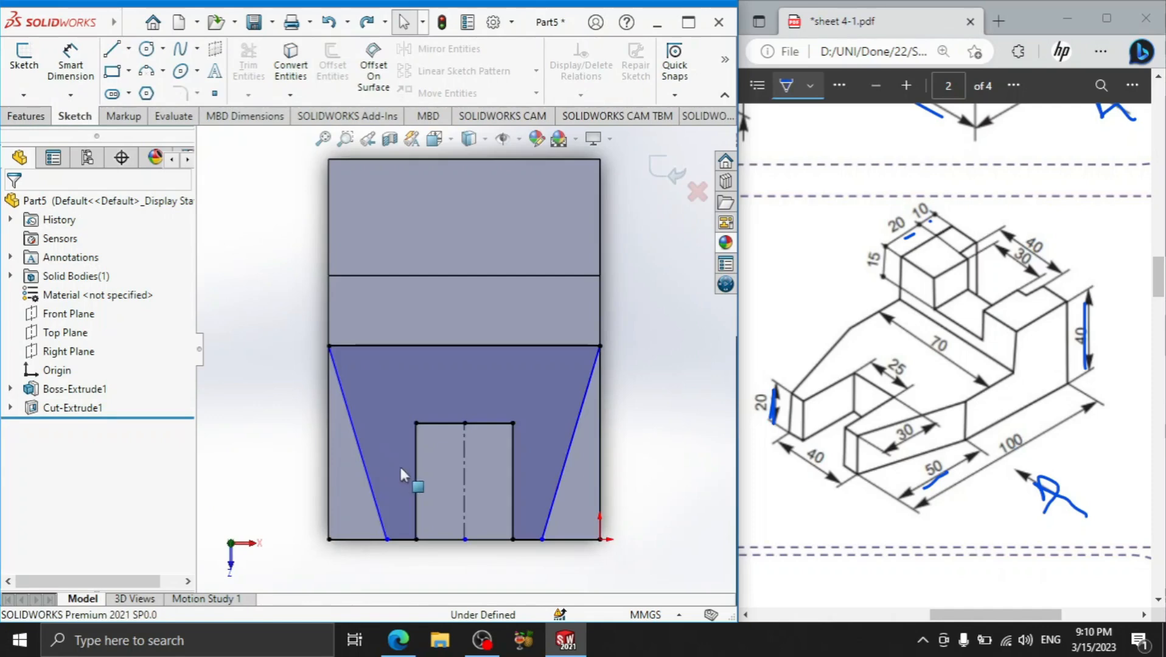
Close the slot outline with a horizontal line along the front edge between the lower ends of its two sides
{"action": "left_click", "coordinate": [111, 49]}
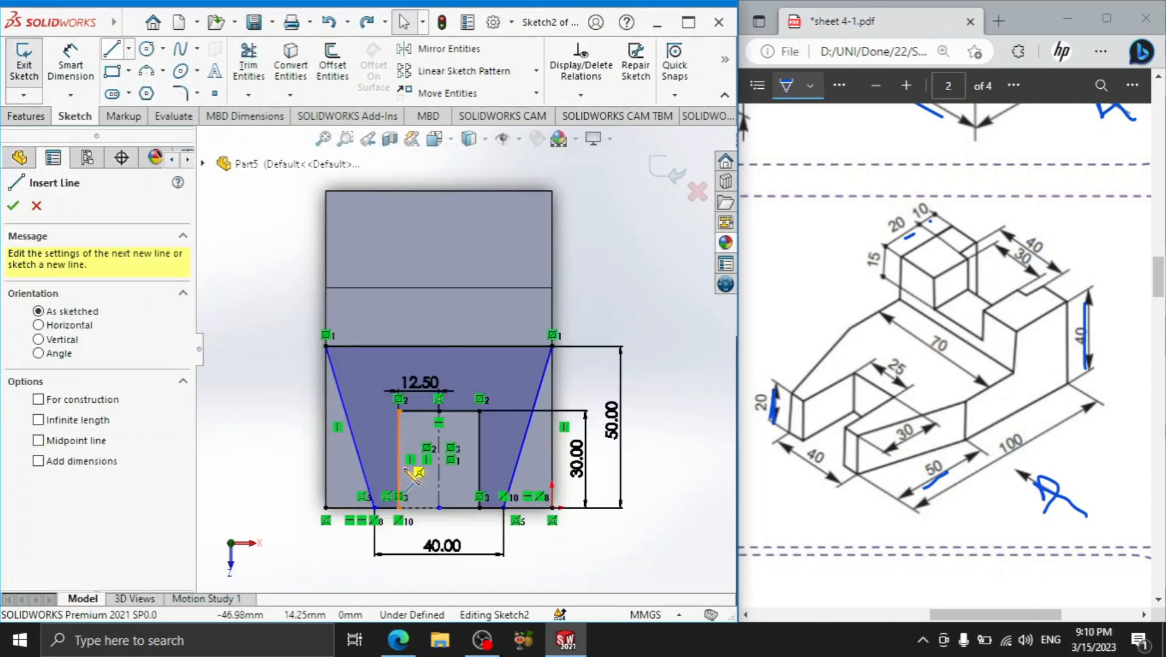
{"action": "left_click_drag", "start_coordinate": [398, 507], "coordinate": [480, 506]}
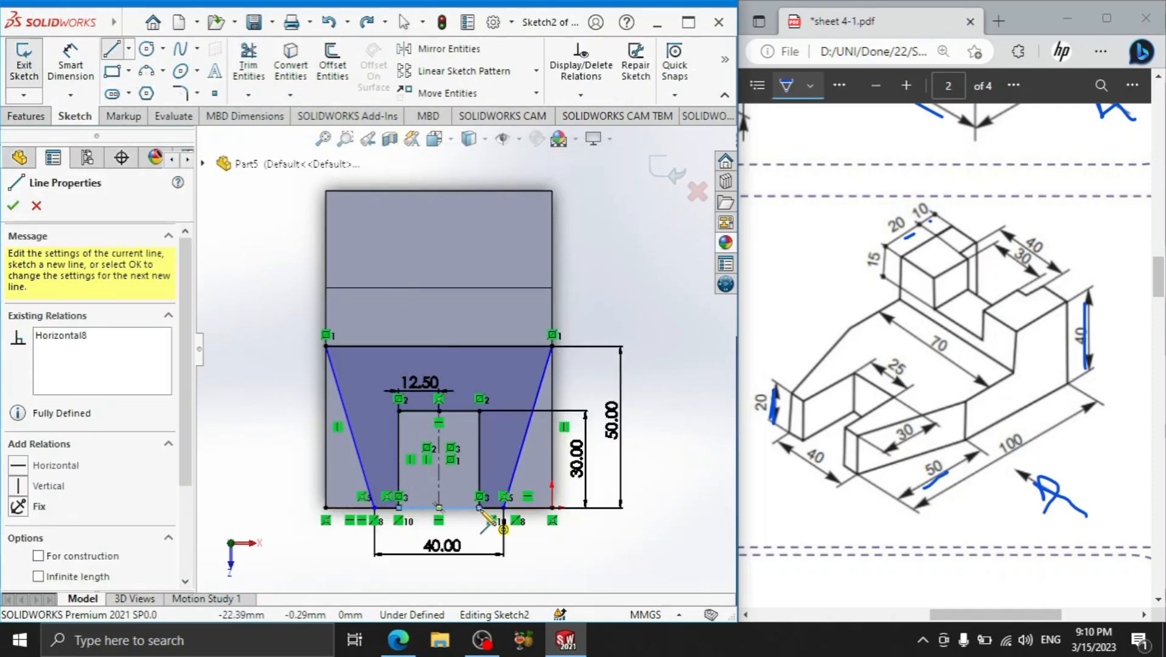
{"action": "right_click", "coordinate": [649, 364]}
{"action": "left_click", "coordinate": [659, 372]}
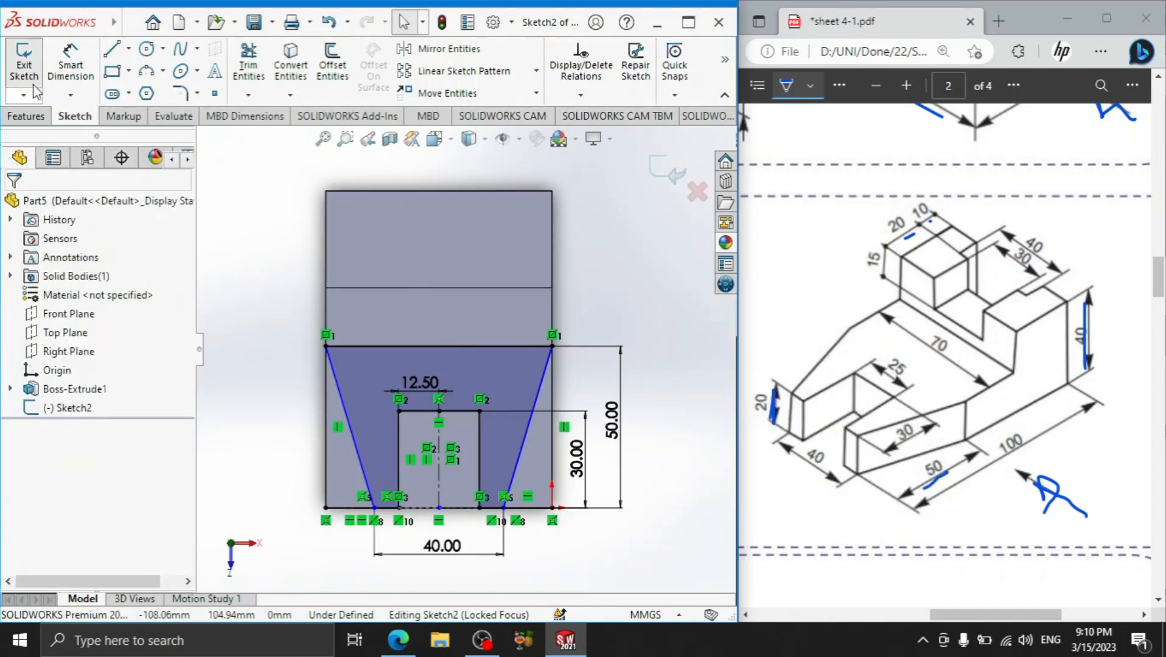
Cut both corner triangles and the central slot region with a 70 mm blind Extruded Cut
{"action": "left_click", "coordinate": [12, 115]}
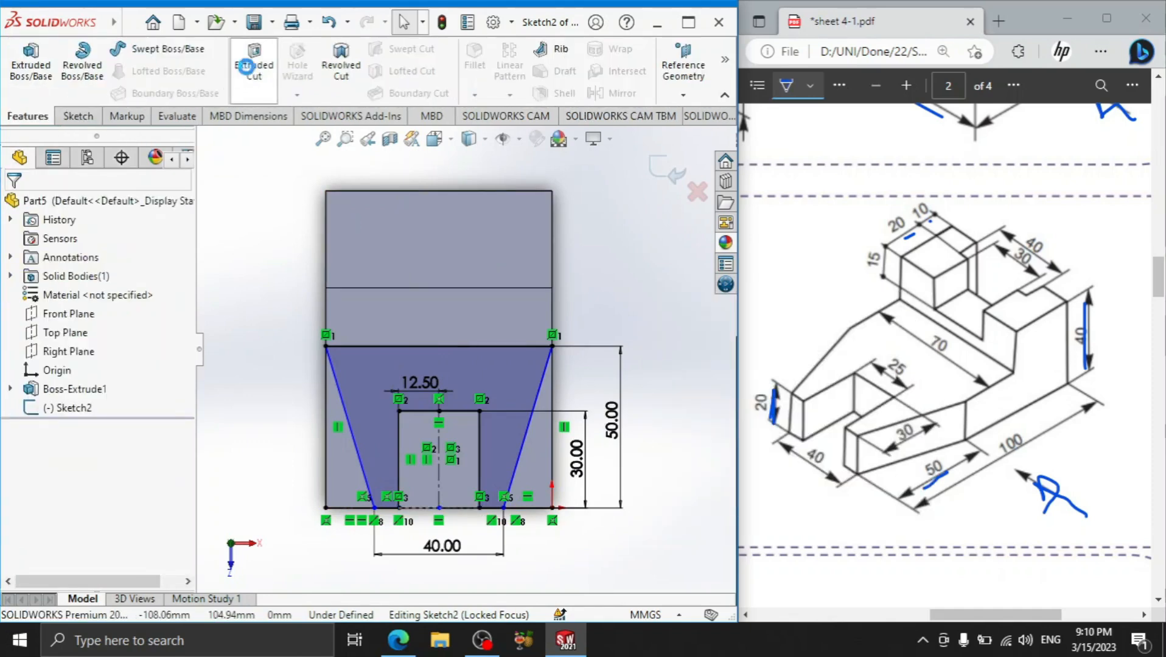
{"action": "left_click", "coordinate": [253, 66]}
{"action": "left_click", "coordinate": [408, 416]}
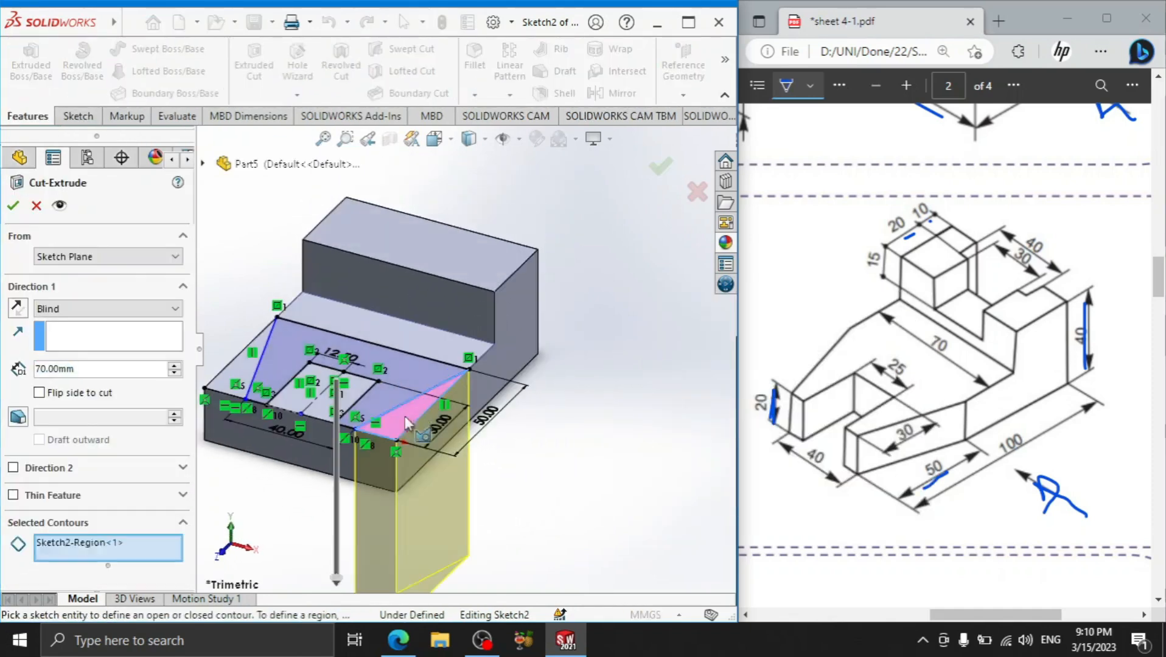
{"action": "left_click", "coordinate": [322, 405]}
{"action": "left_click", "coordinate": [238, 377]}
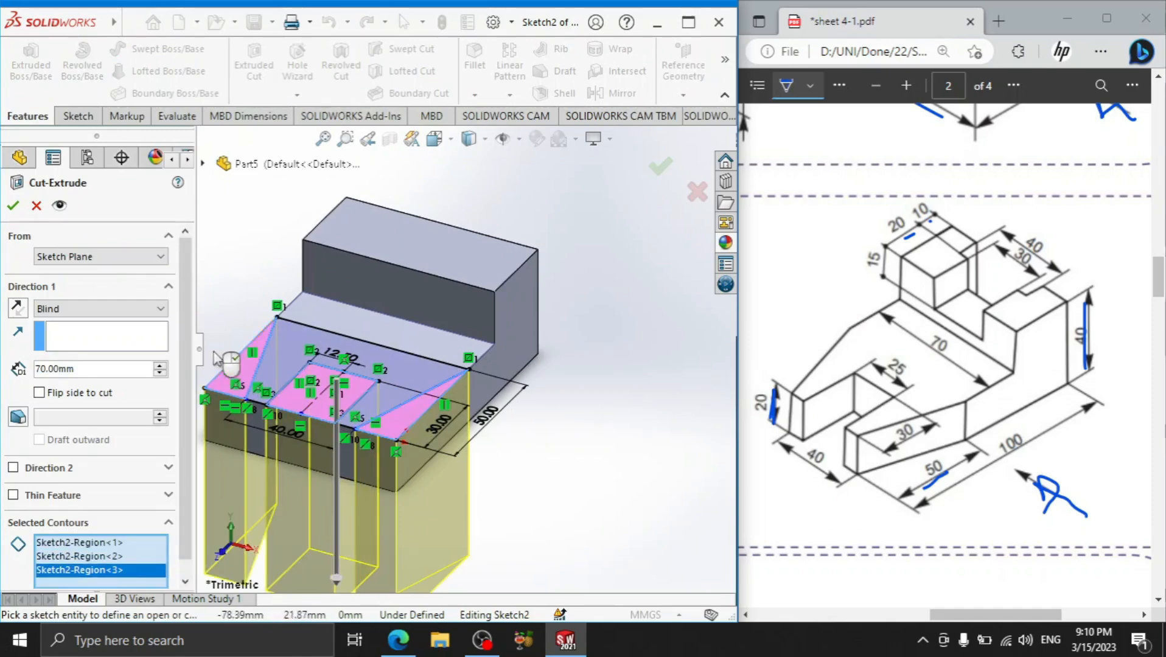
{"action": "left_click", "coordinate": [13, 205]}
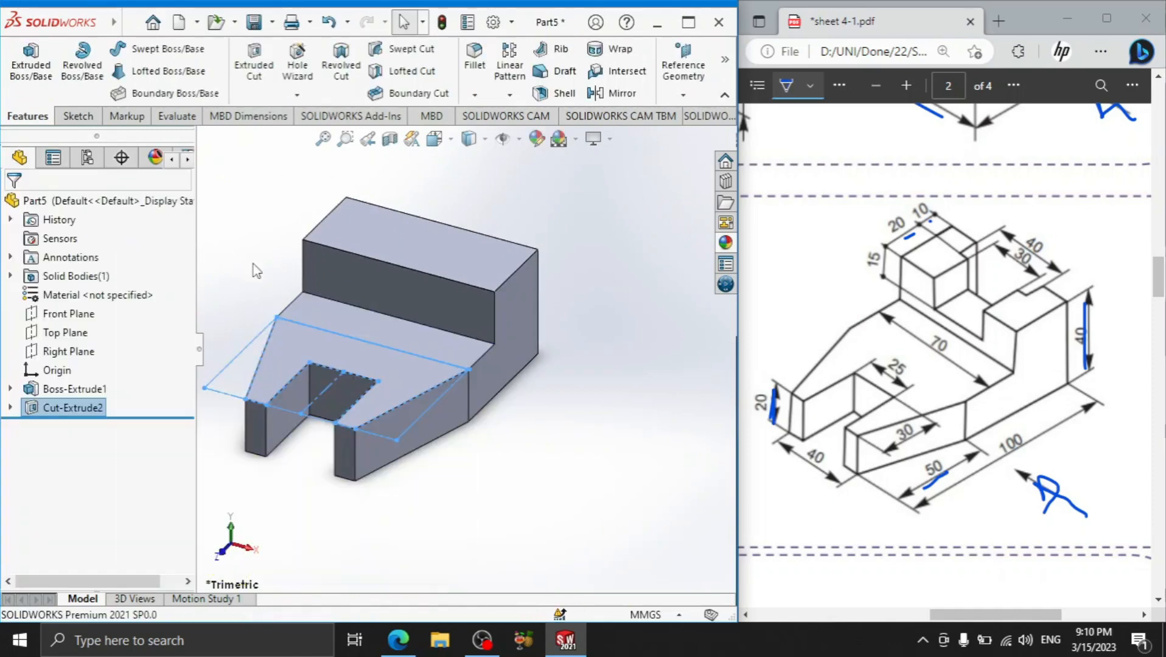
On the raised block's top face, sketch a vertical centerline between the midpoints of its back and front edges
{"action": "left_click", "coordinate": [408, 243]}
{"action": "left_click", "coordinate": [485, 194]}
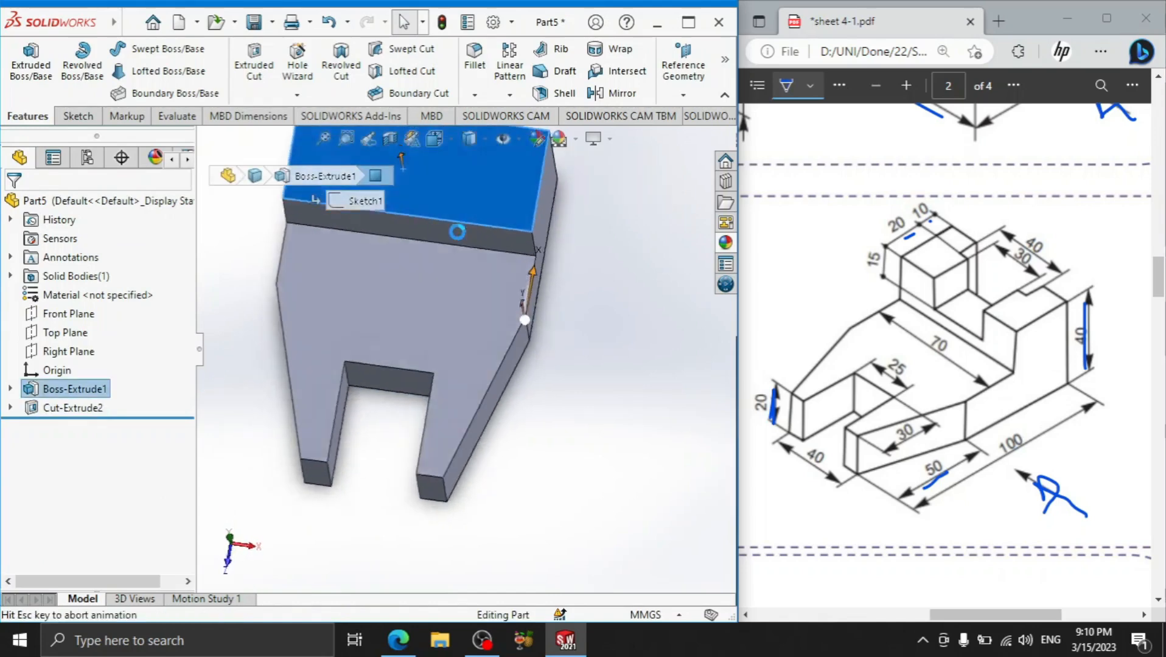
{"action": "scroll", "coordinate": [446, 250], "scroll_direction": "down", "scroll_amount": 2}
{"action": "scroll", "coordinate": [443, 230], "scroll_direction": "up", "scroll_amount": 1}
{"action": "scroll", "coordinate": [443, 228], "scroll_direction": "down", "scroll_amount": 1}
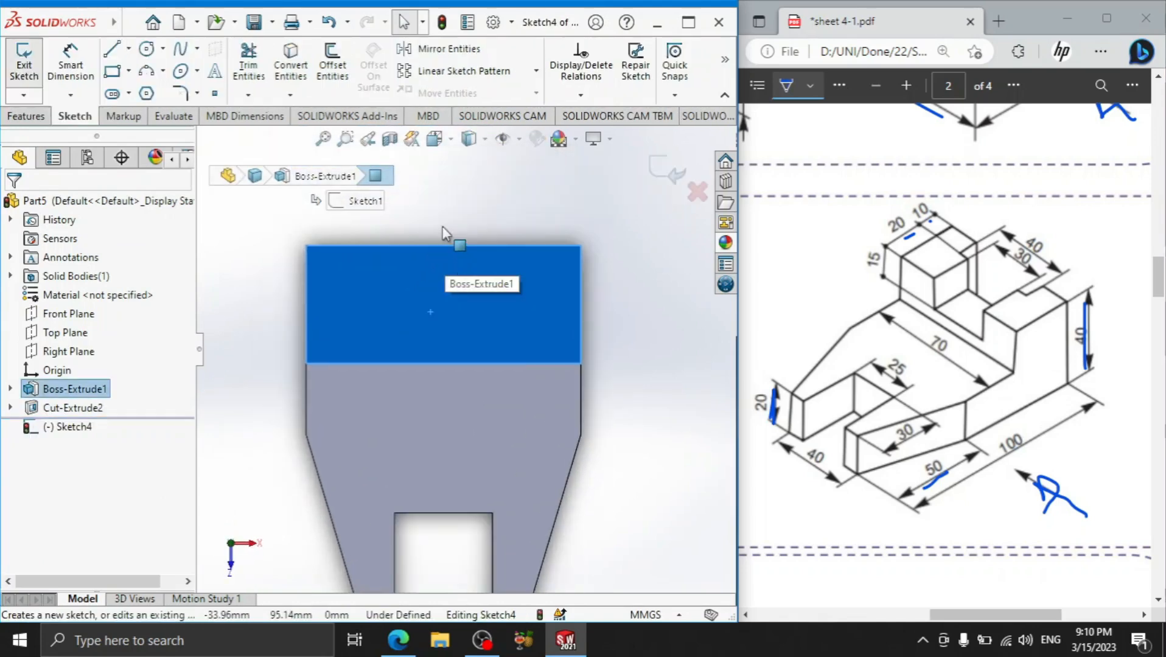
{"action": "left_click", "coordinate": [128, 48]}
{"action": "left_click", "coordinate": [149, 71]}
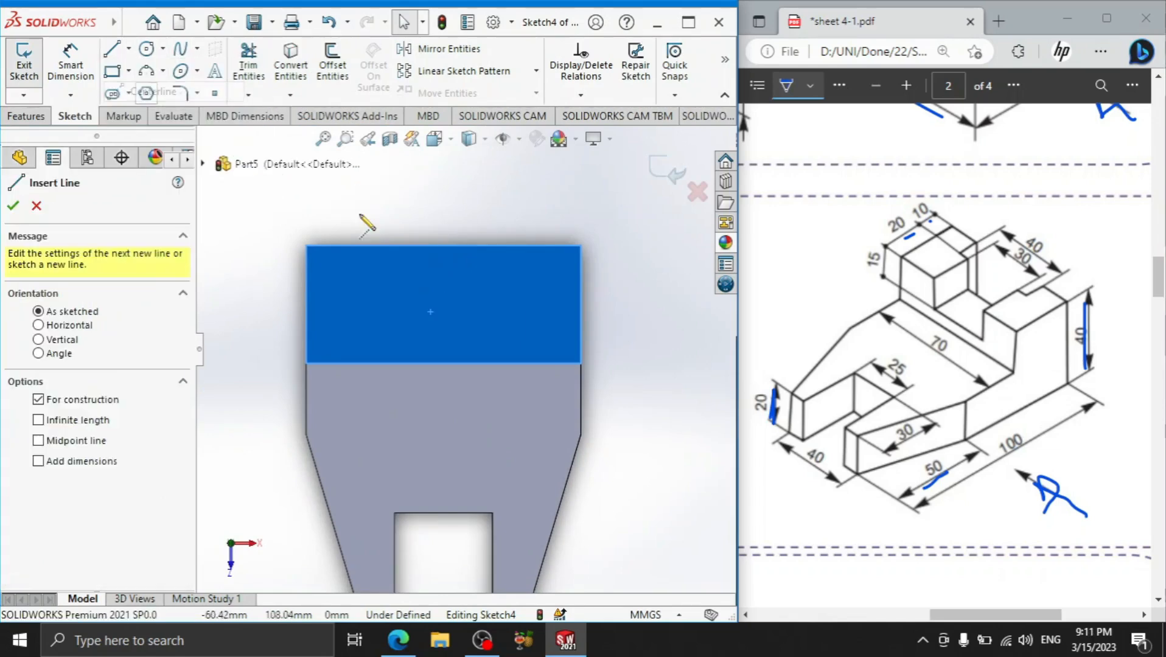
{"action": "left_click", "coordinate": [443, 245]}
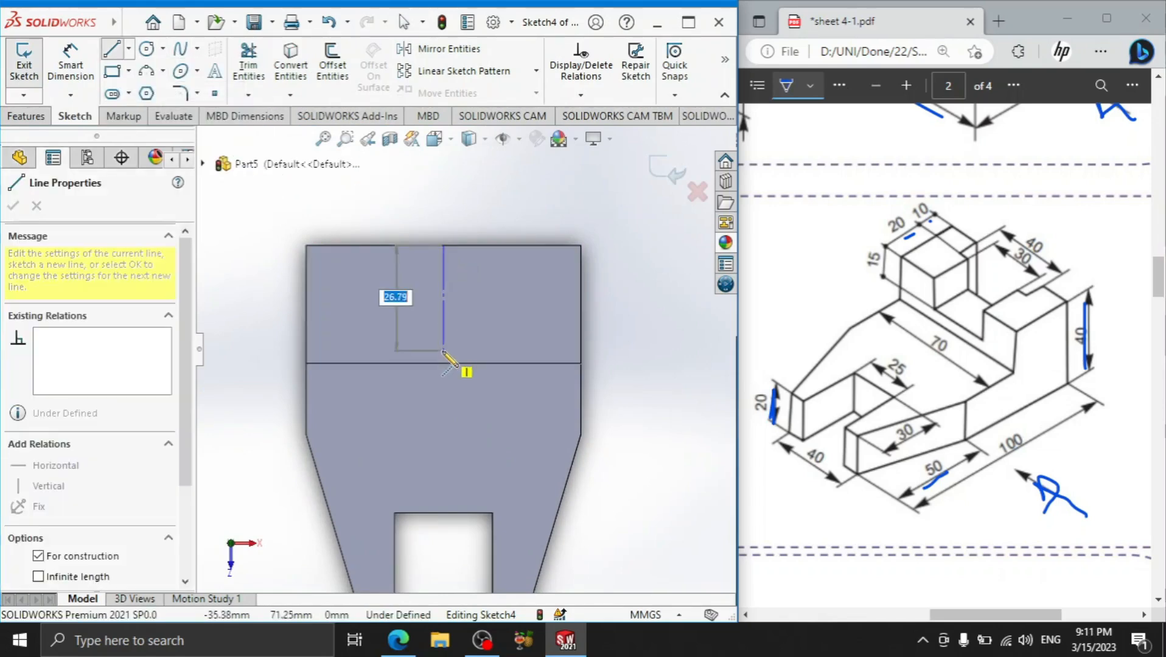
{"action": "left_click", "coordinate": [443, 363]}
{"action": "right_click", "coordinate": [488, 304]}
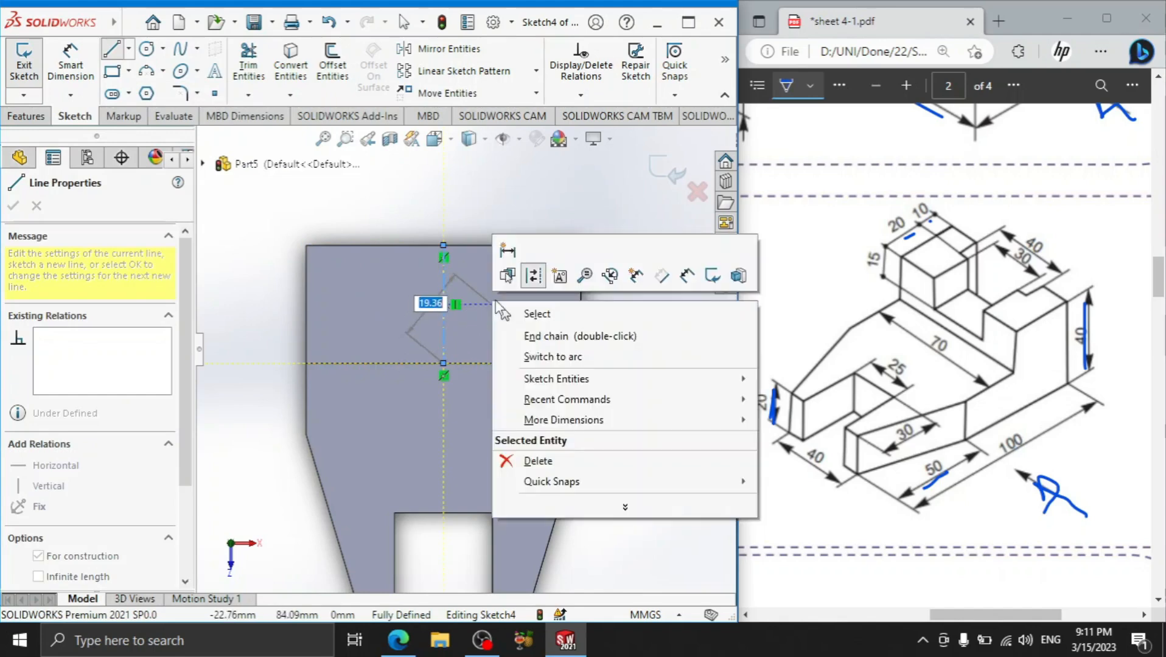
{"action": "left_click", "coordinate": [512, 312]}
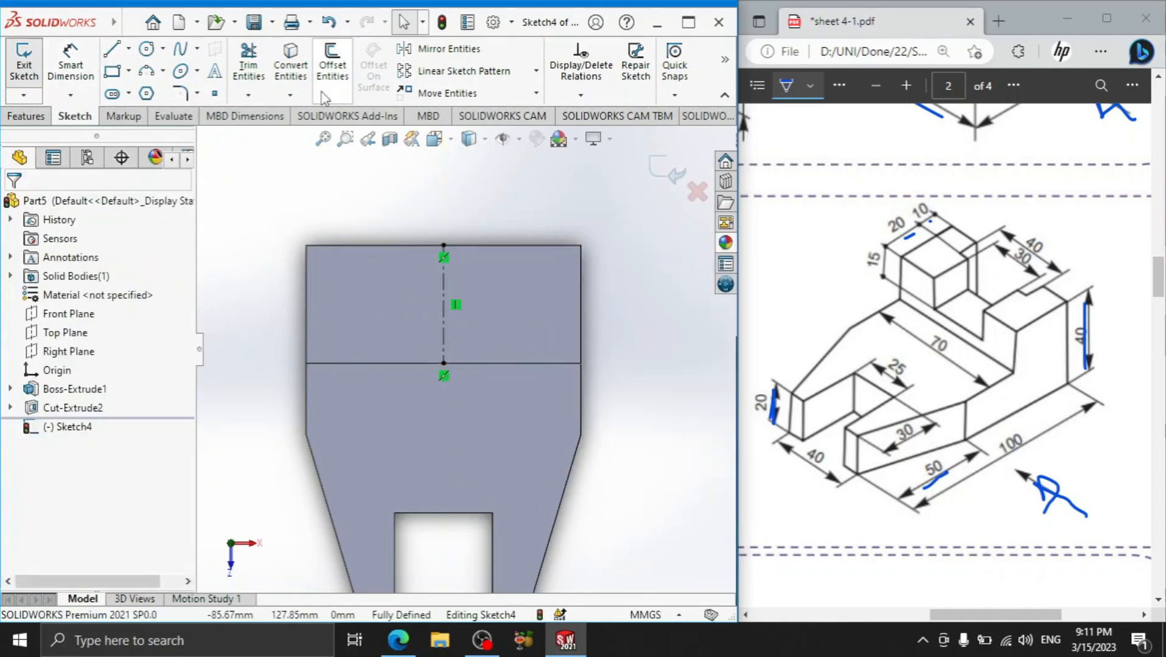
Sketch a rectangle about 8 mm deep across the centerline at the back edge and a narrower one from it to the block's front edge
{"action": "left_click", "coordinate": [112, 71]}
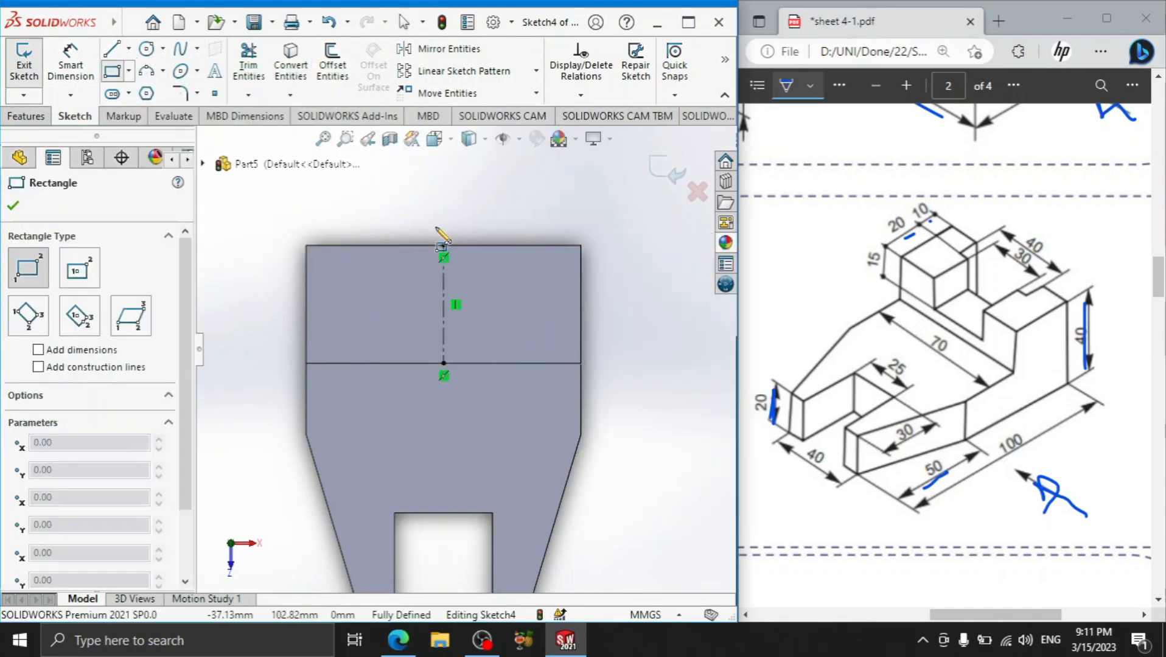
{"action": "left_click", "coordinate": [395, 246]}
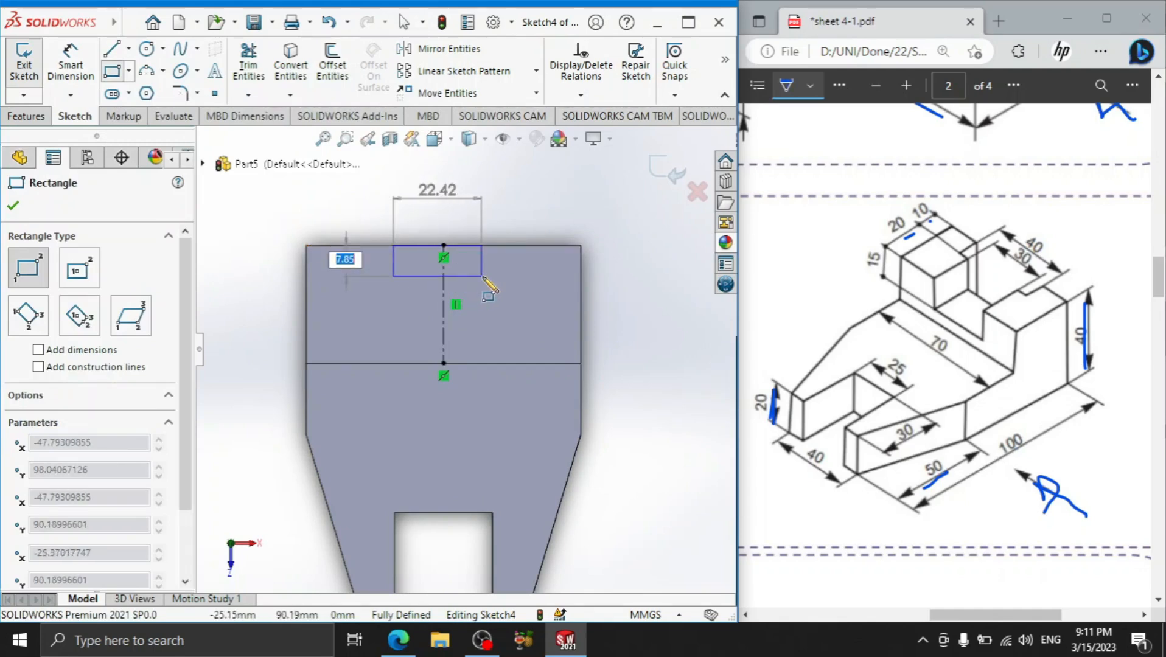
{"action": "left_click", "coordinate": [492, 277]}
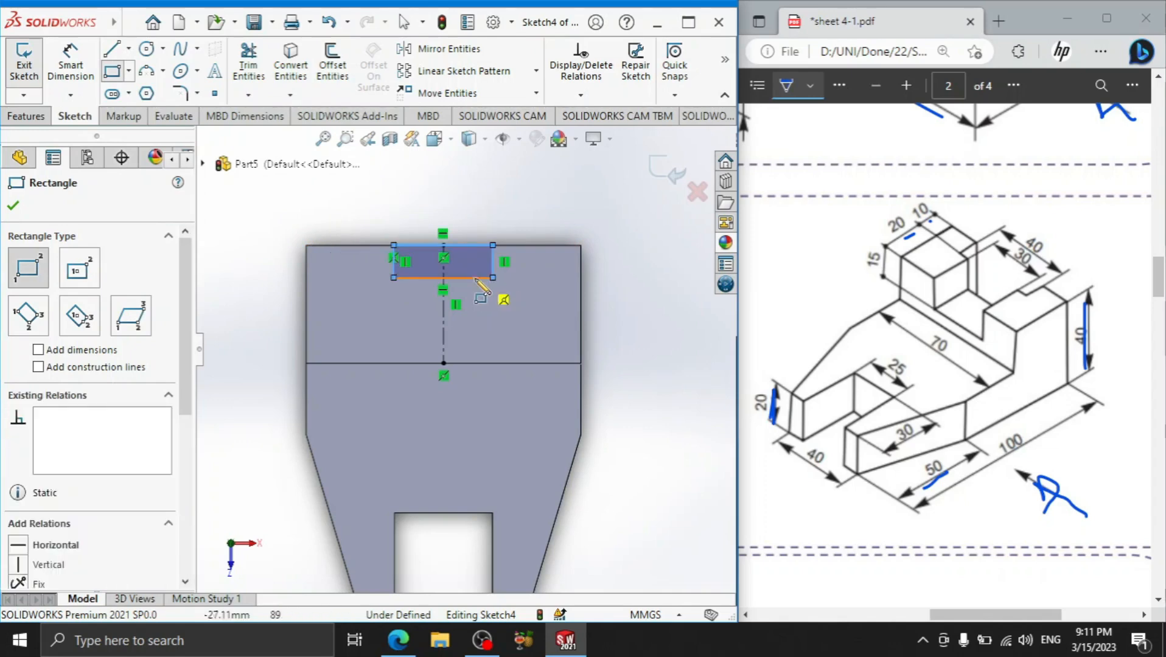
{"action": "left_click", "coordinate": [410, 280]}
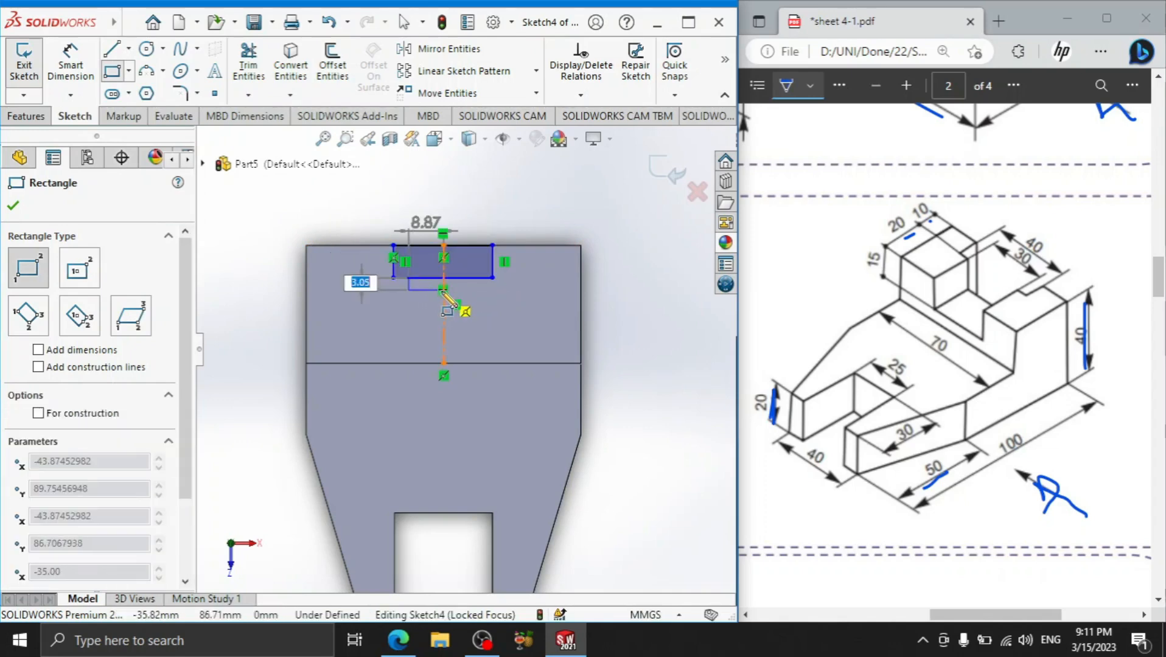
{"action": "left_click", "coordinate": [480, 364]}
{"action": "right_click", "coordinate": [620, 298]}
{"action": "left_click", "coordinate": [645, 310]}
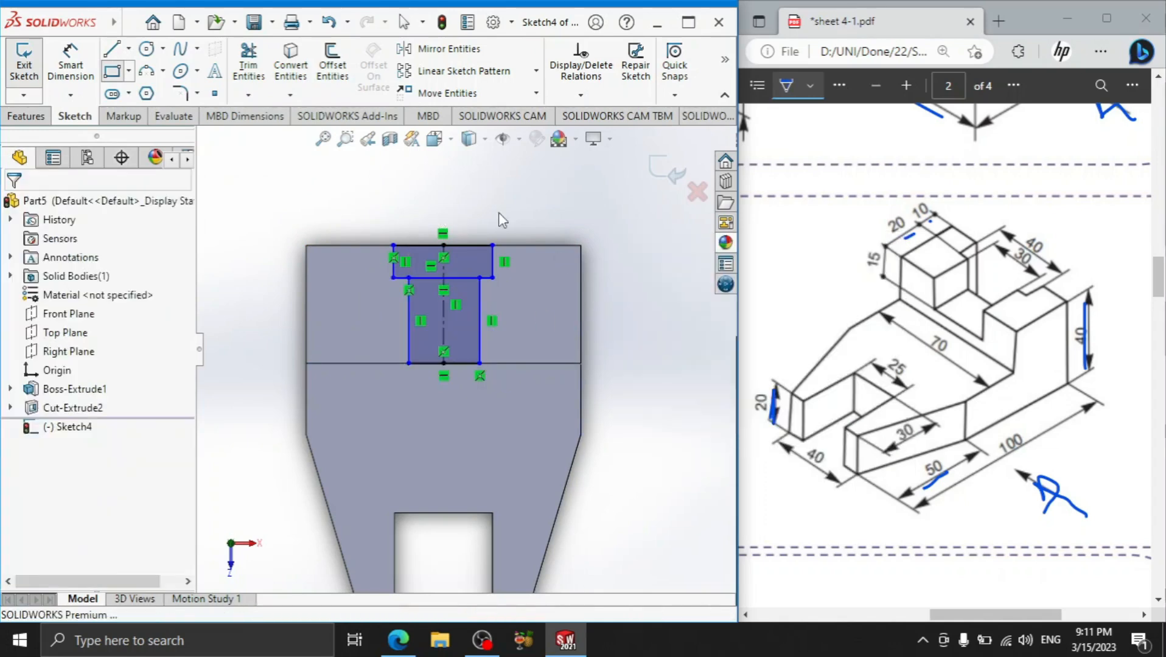
Dimension the width of the rectangle at the block's back edge as 40 mm
{"action": "left_click", "coordinate": [71, 77]}
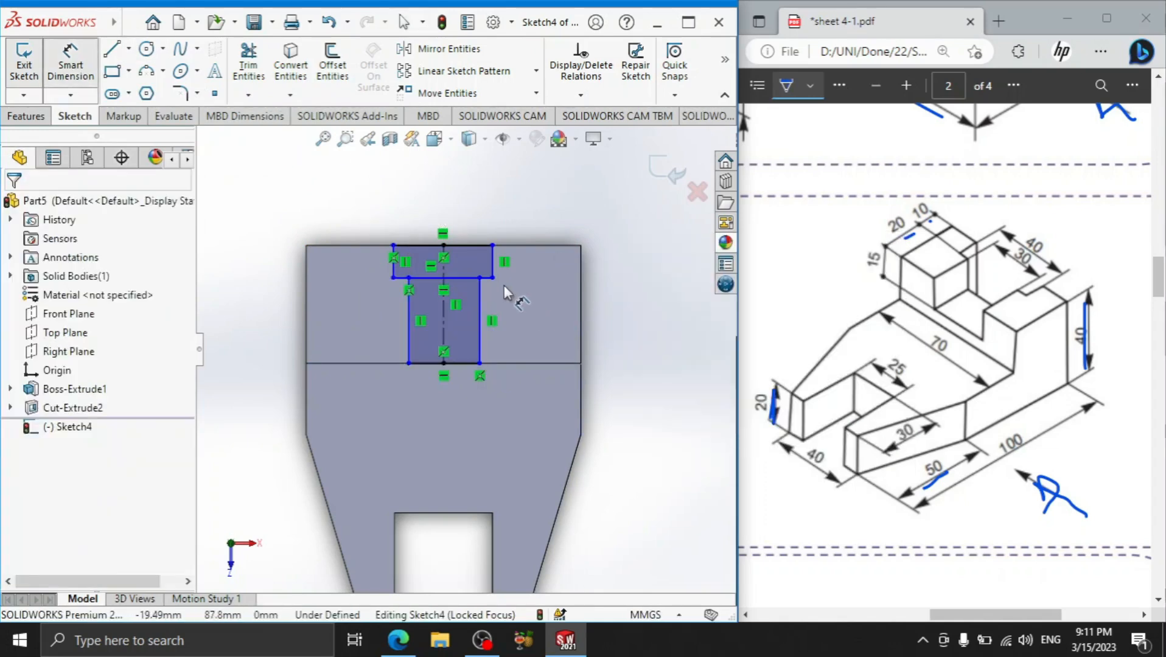
{"action": "left_click", "coordinate": [461, 278]}
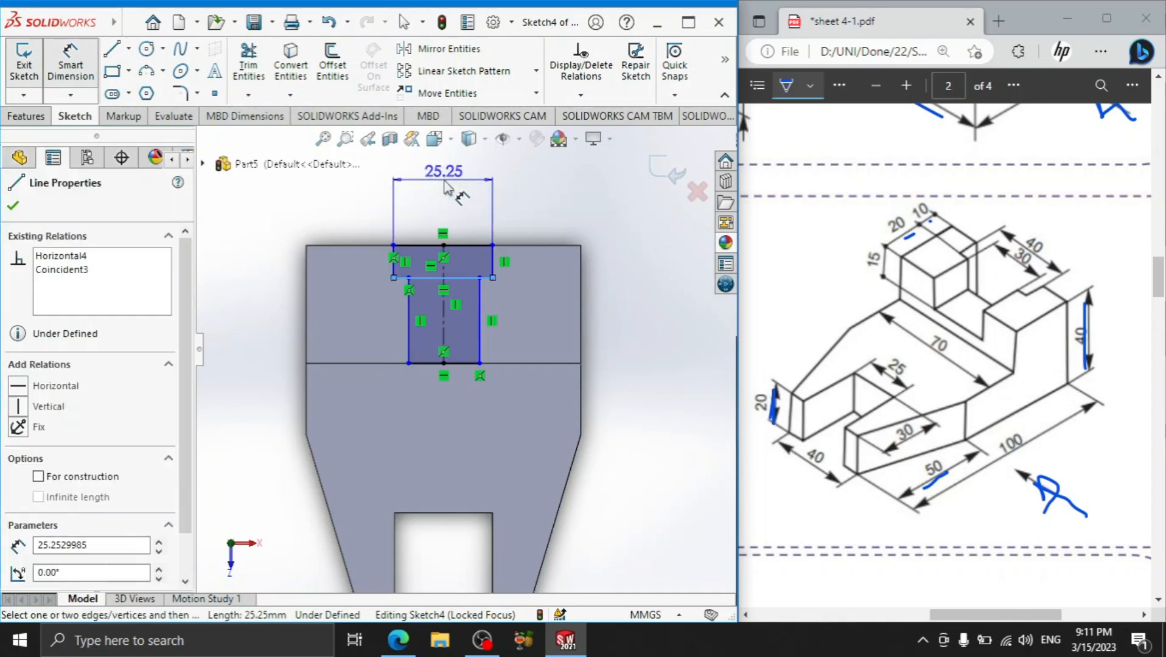
{"action": "left_click", "coordinate": [448, 188]}
{"action": "type", "text": "40"}
{"action": "key", "text": "Return"}
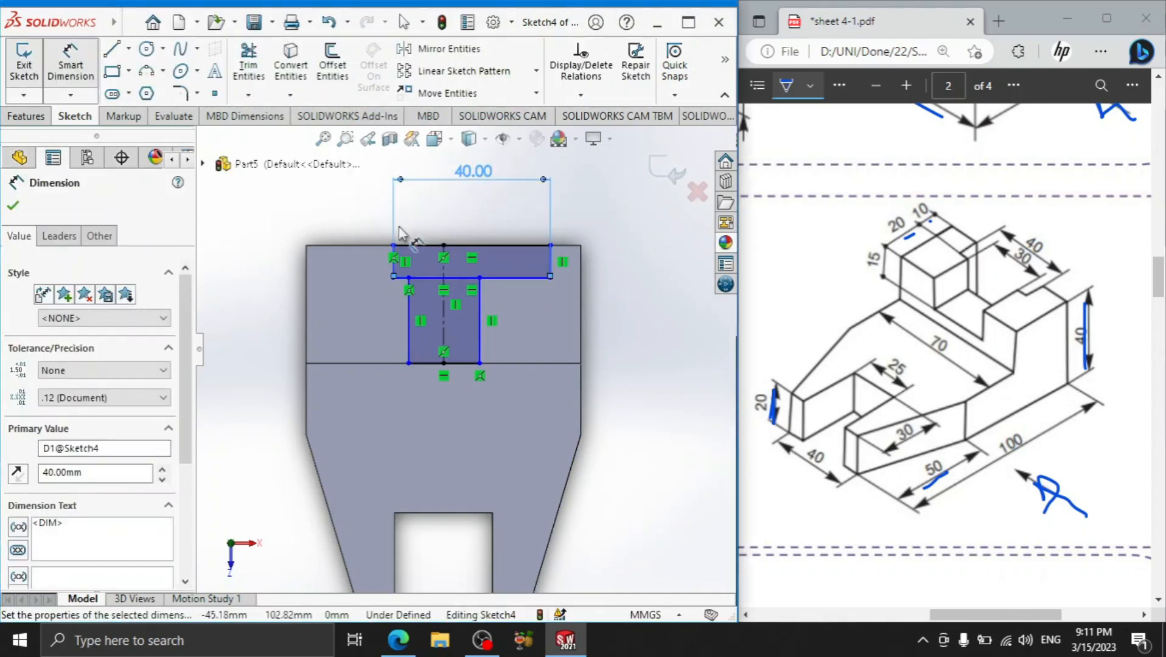
Centre the back rectangle by setting the distance from its left side to the centerline to 20 mm
{"action": "left_click", "coordinate": [443, 267]}
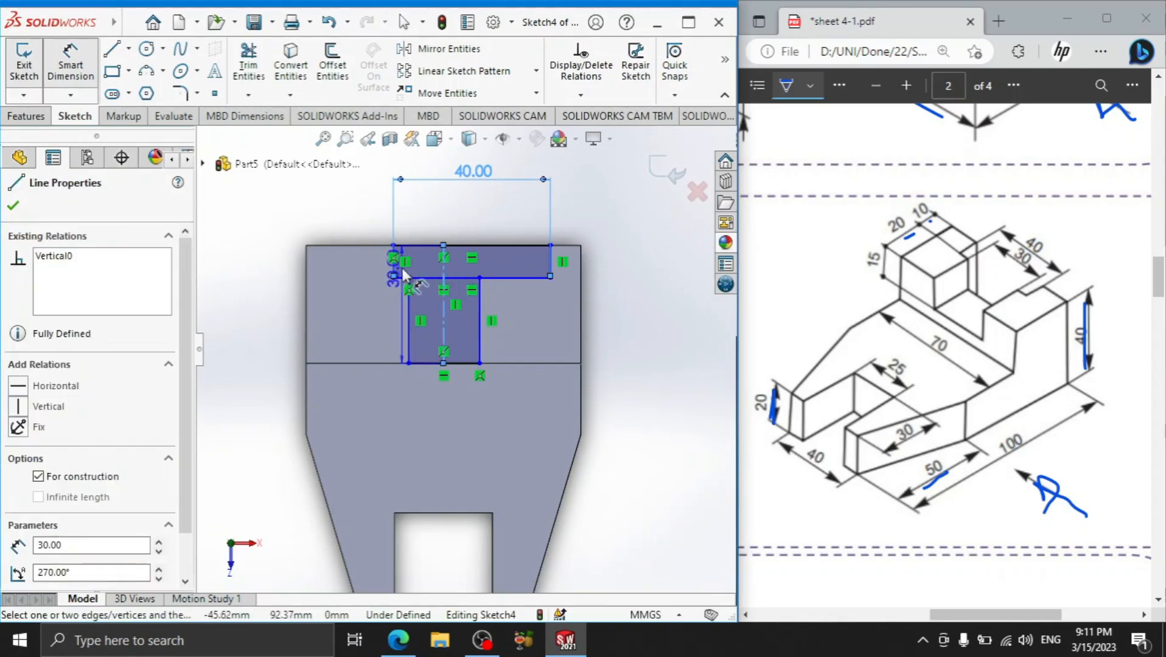
{"action": "left_click", "coordinate": [394, 268]}
{"action": "left_click", "coordinate": [419, 210]}
{"action": "type", "text": "20"}
{"action": "key", "text": "Return"}
Dimension the width of the narrower front rectangle as 30 mm along the block's front edge
{"action": "scroll", "coordinate": [421, 228], "scroll_direction": "down", "scroll_amount": 1}
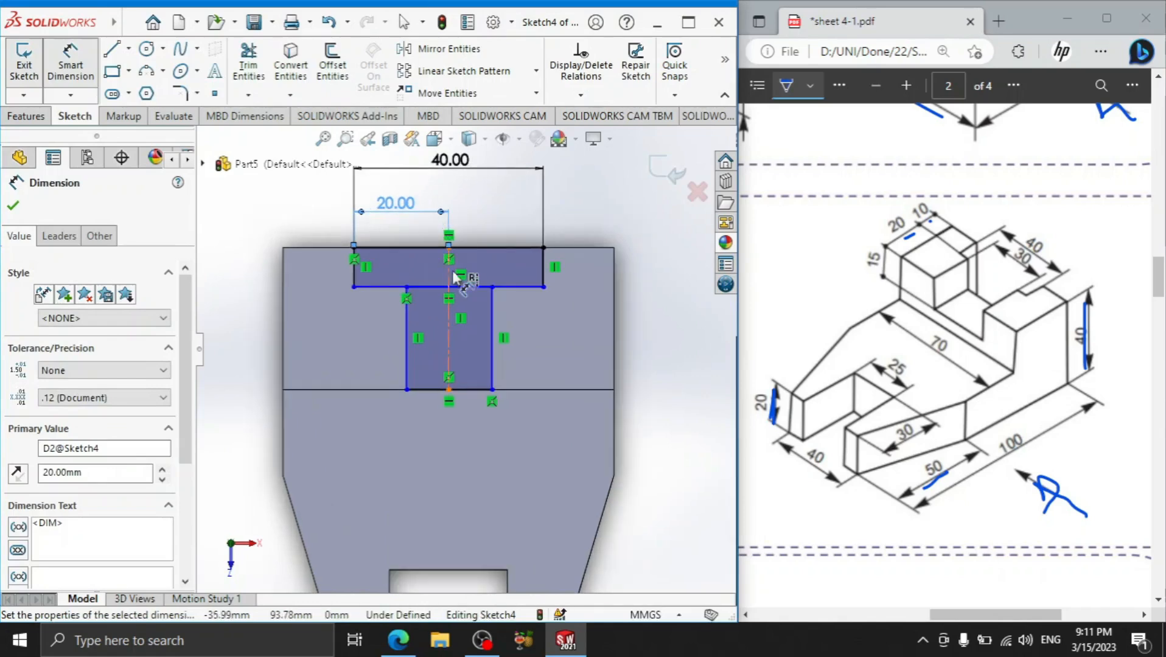
{"action": "scroll", "coordinate": [461, 292], "scroll_direction": "down", "scroll_amount": 1}
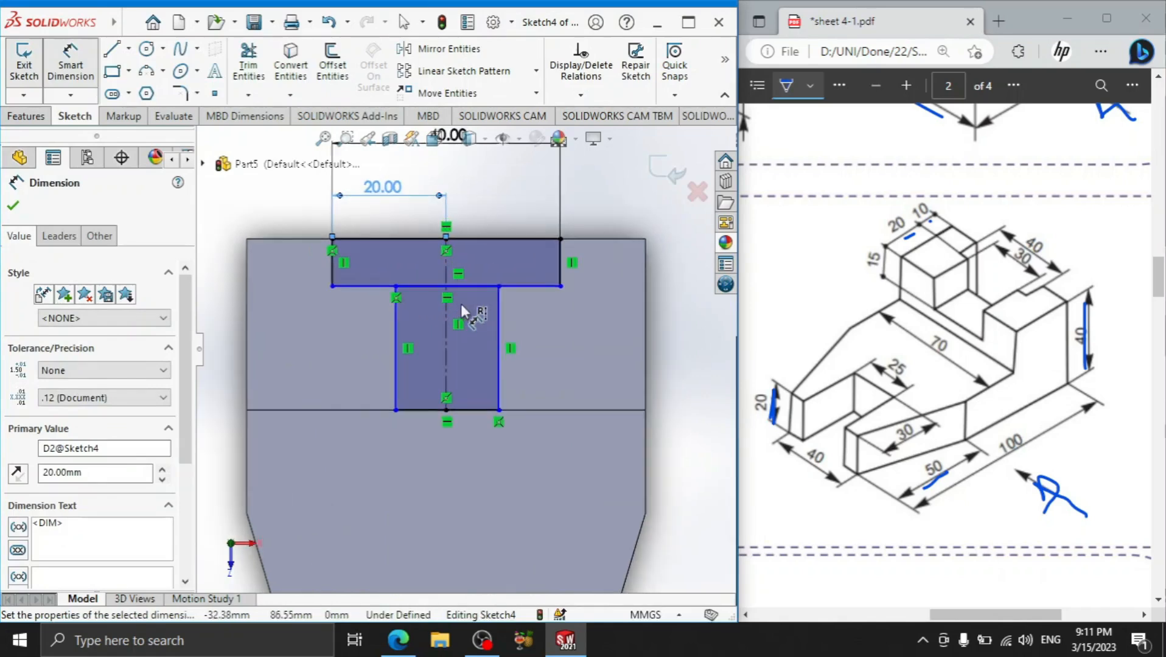
{"action": "left_click", "coordinate": [463, 409]}
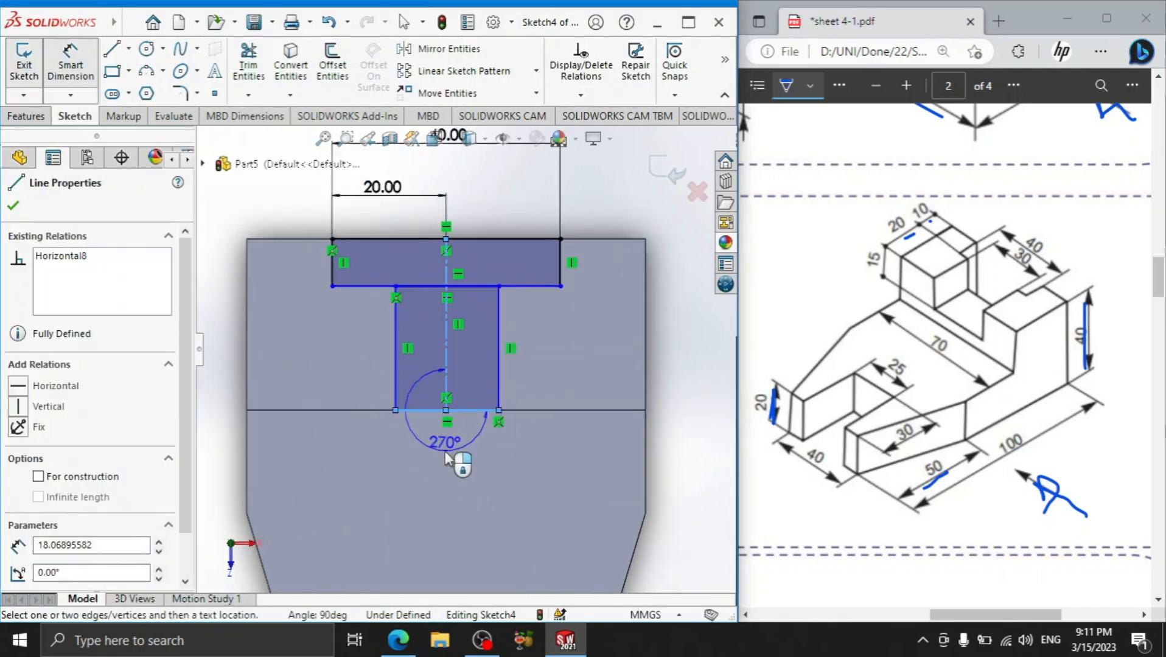
{"action": "left_click", "coordinate": [450, 480]}
{"action": "type", "text": "30"}
{"action": "key", "text": "Return"}
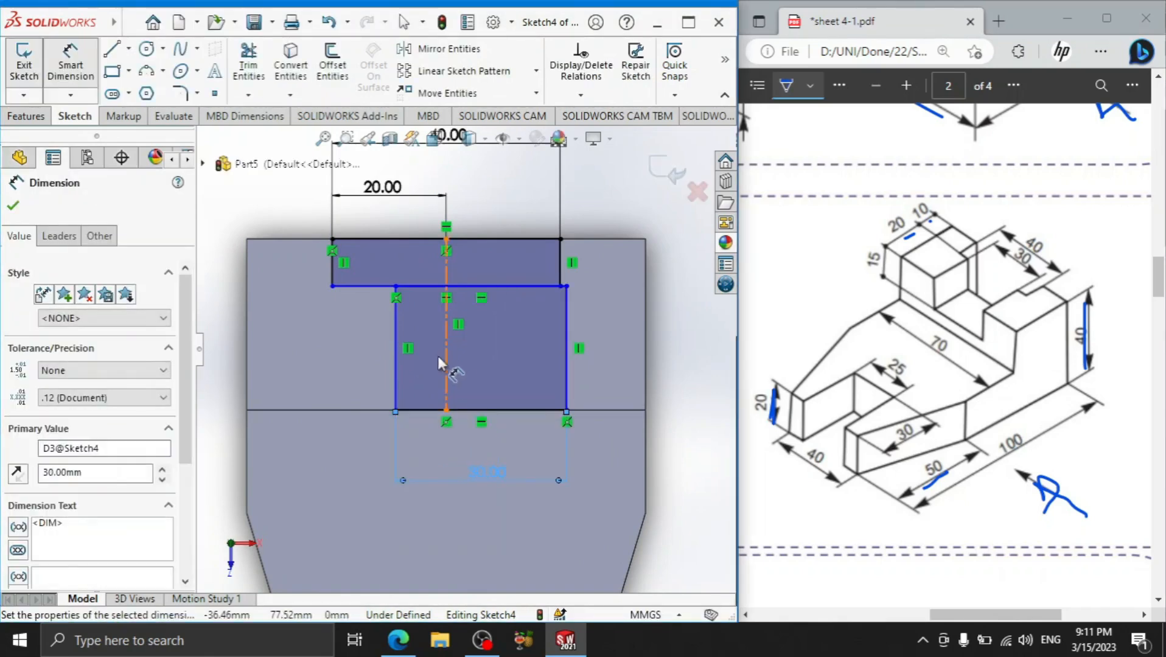
Centre the narrower rectangle by setting the distance from its left side to the centerline to 15 mm
{"action": "left_click", "coordinate": [443, 362]}
{"action": "left_click", "coordinate": [396, 371]}
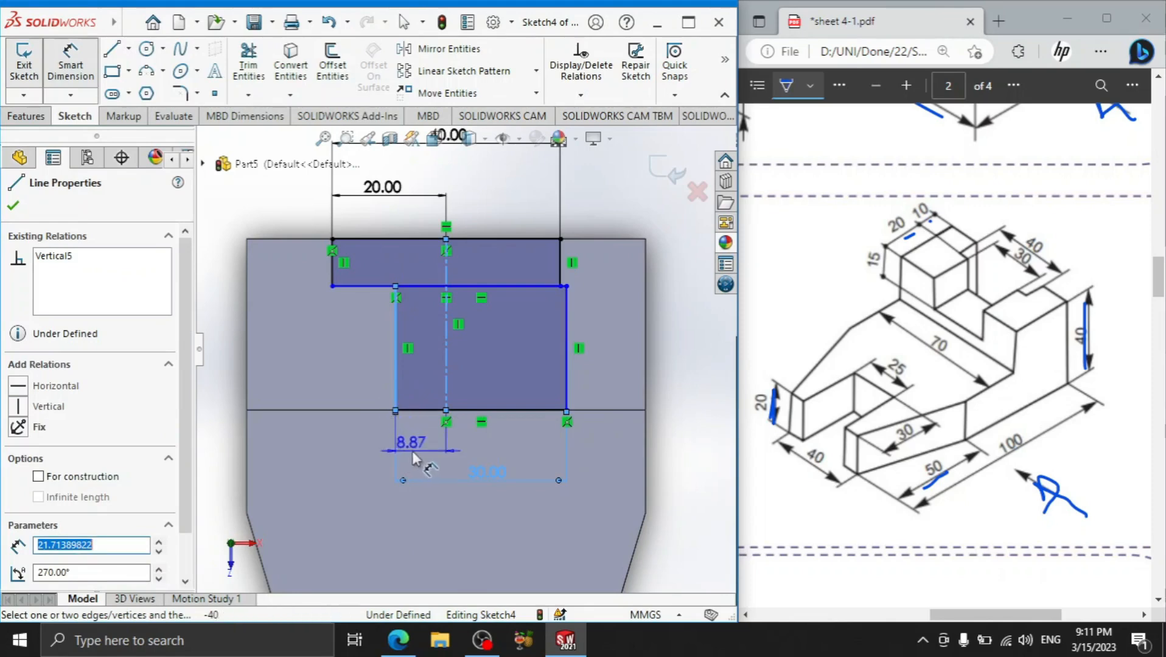
{"action": "left_click", "coordinate": [418, 451]}
{"action": "type", "text": "15"}
{"action": "key", "text": "Return"}
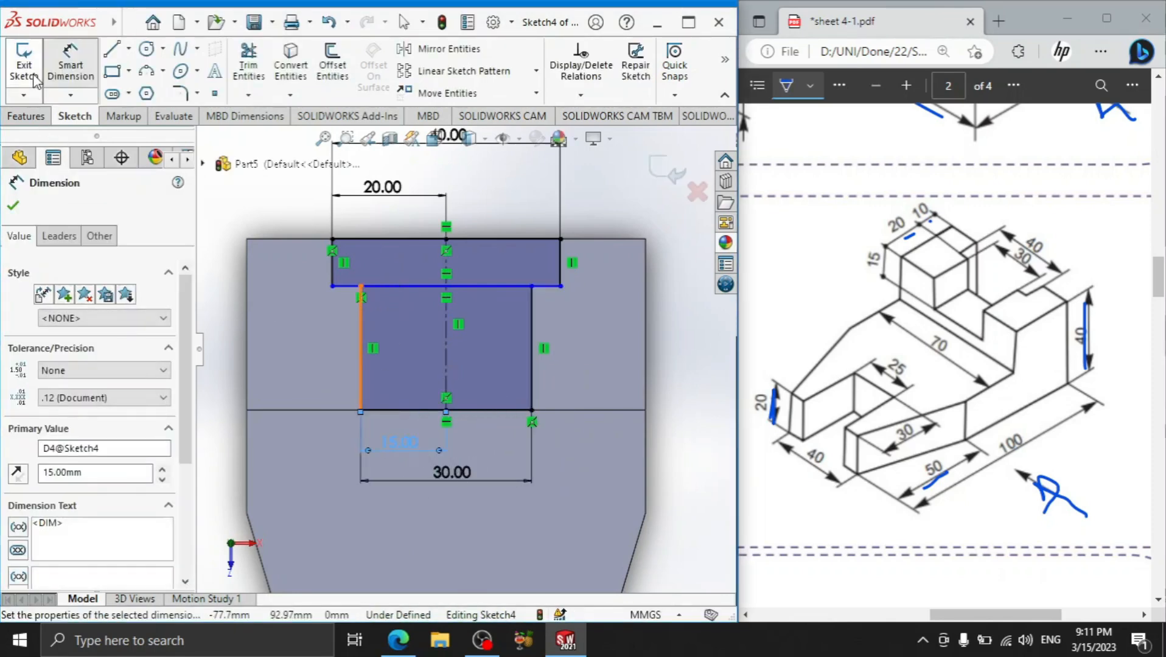
Set the back rectangle's depth to 10 mm with a vertical dimension on its left side
{"action": "left_click", "coordinate": [329, 267]}
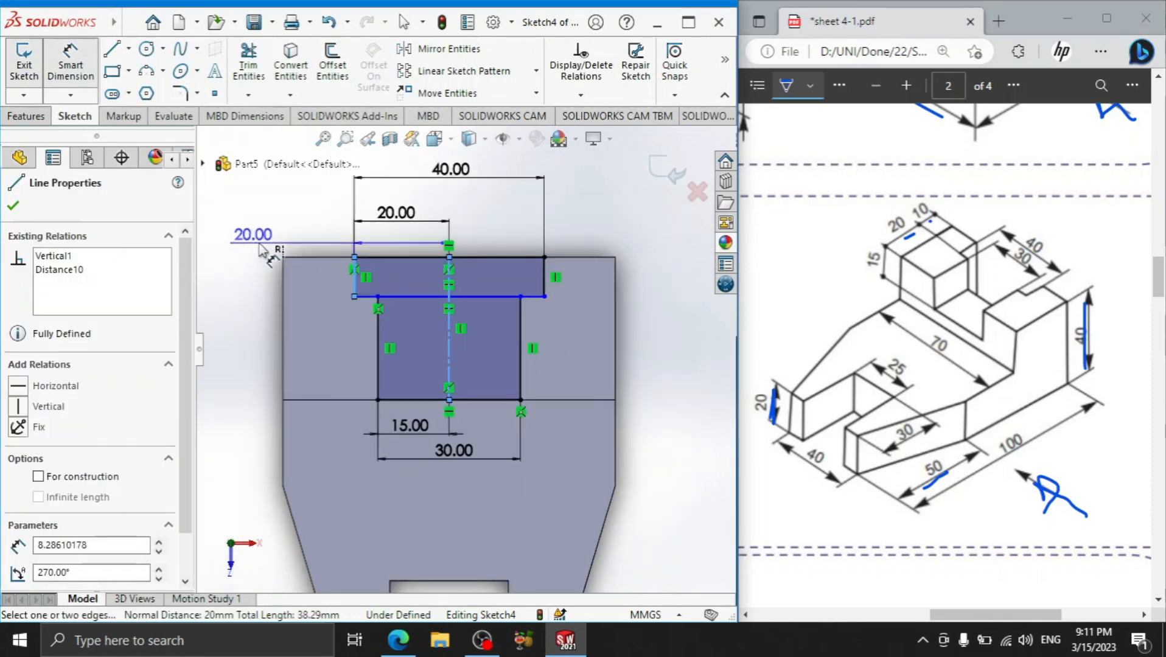
{"action": "left_click", "coordinate": [264, 277]}
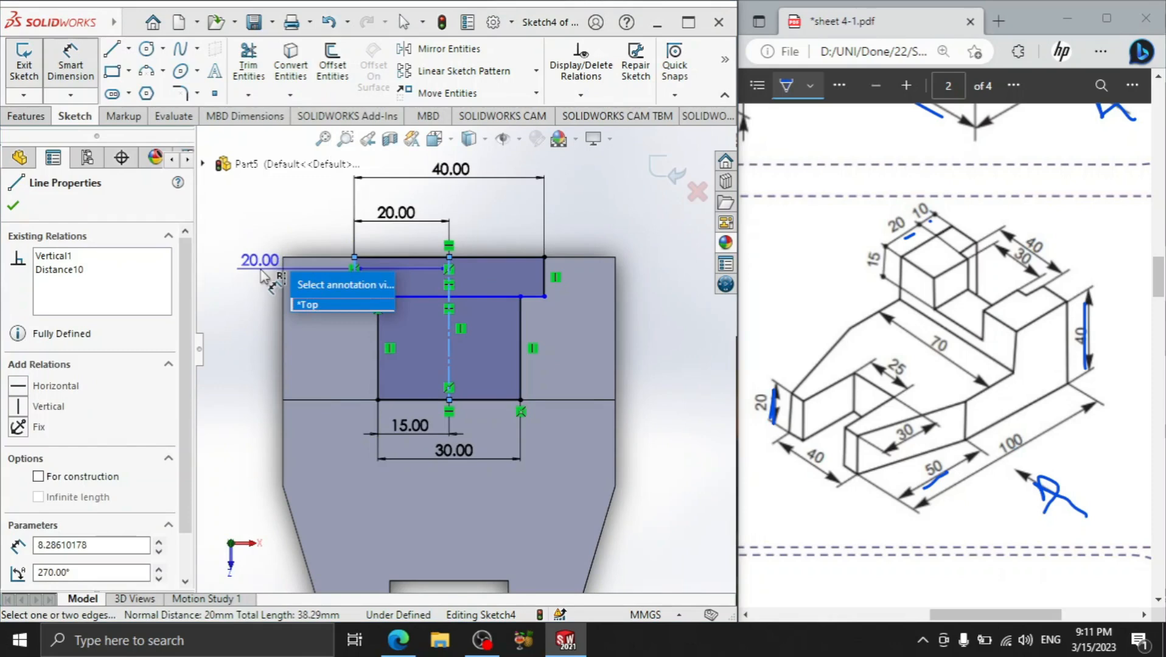
{"action": "key", "text": "Escape"}
{"action": "key", "text": "Escape"}
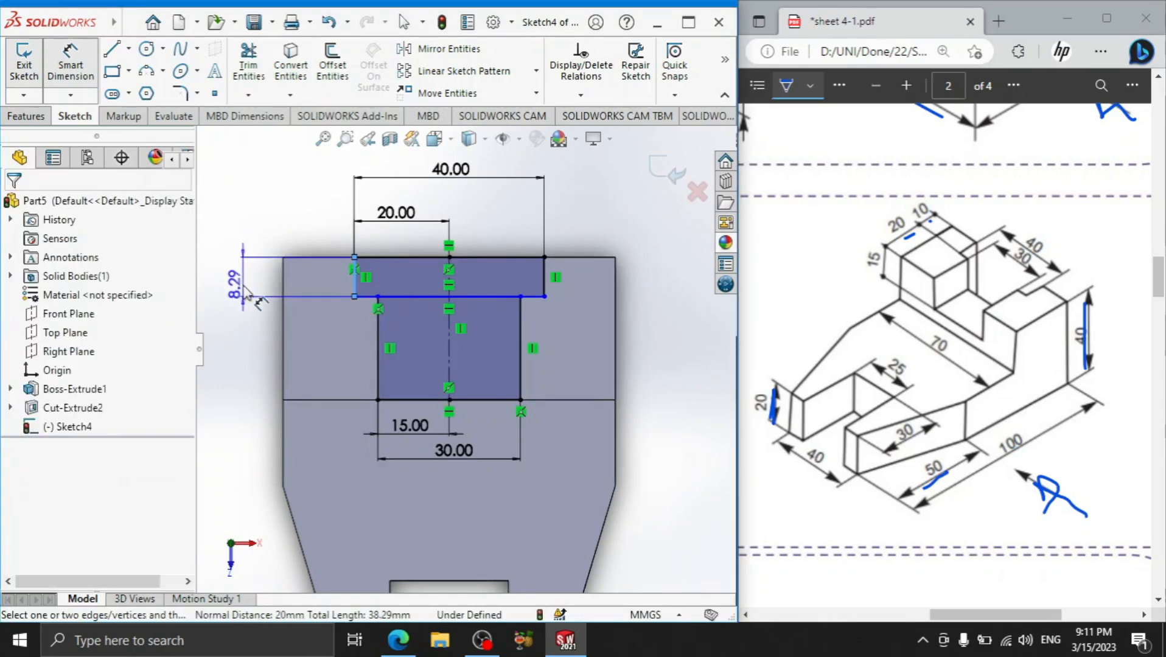
{"action": "left_click", "coordinate": [245, 286]}
{"action": "type", "text": "10"}
{"action": "key", "text": "Return"}
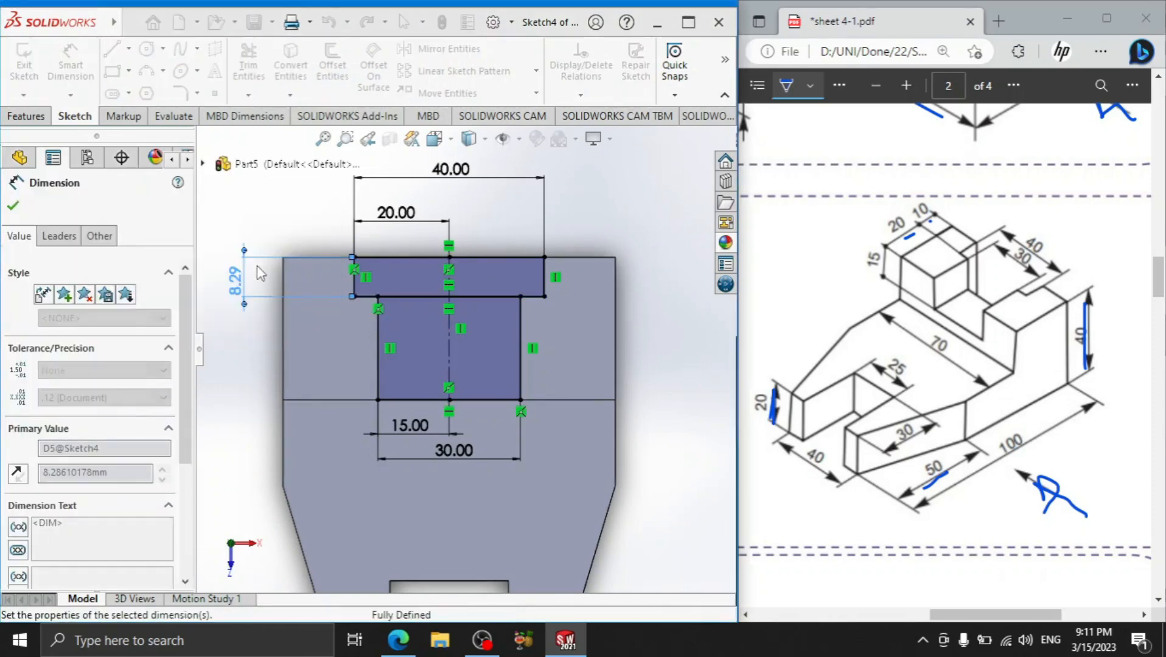
{"action": "left_click", "coordinate": [381, 379]}
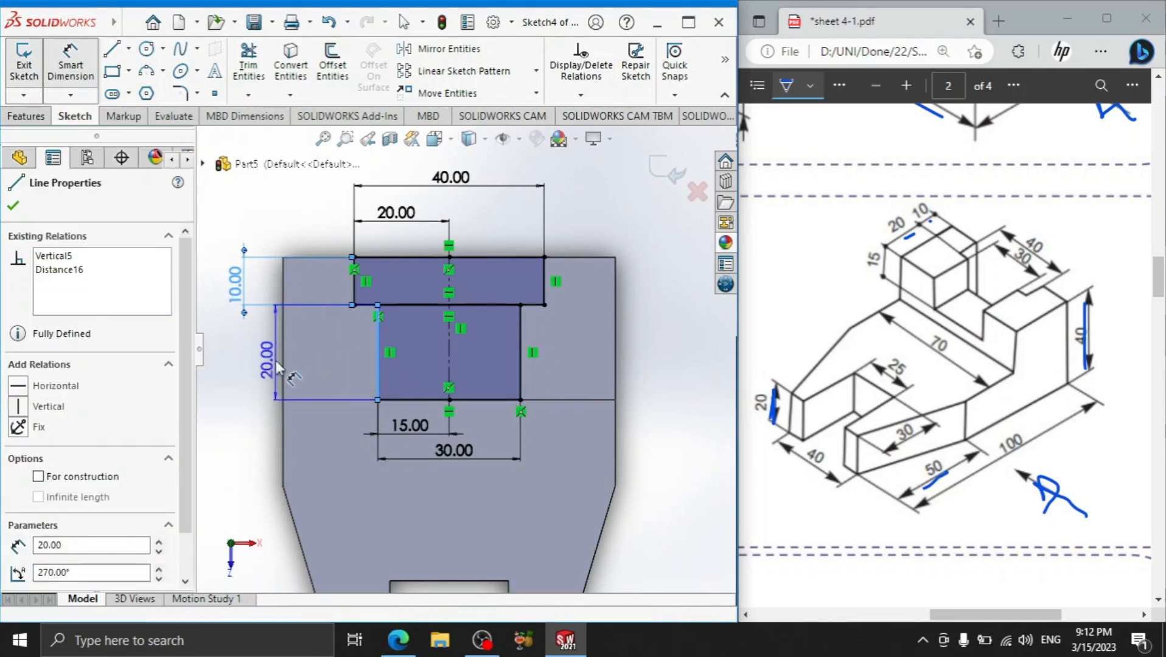
{"action": "left_click", "coordinate": [278, 367]}
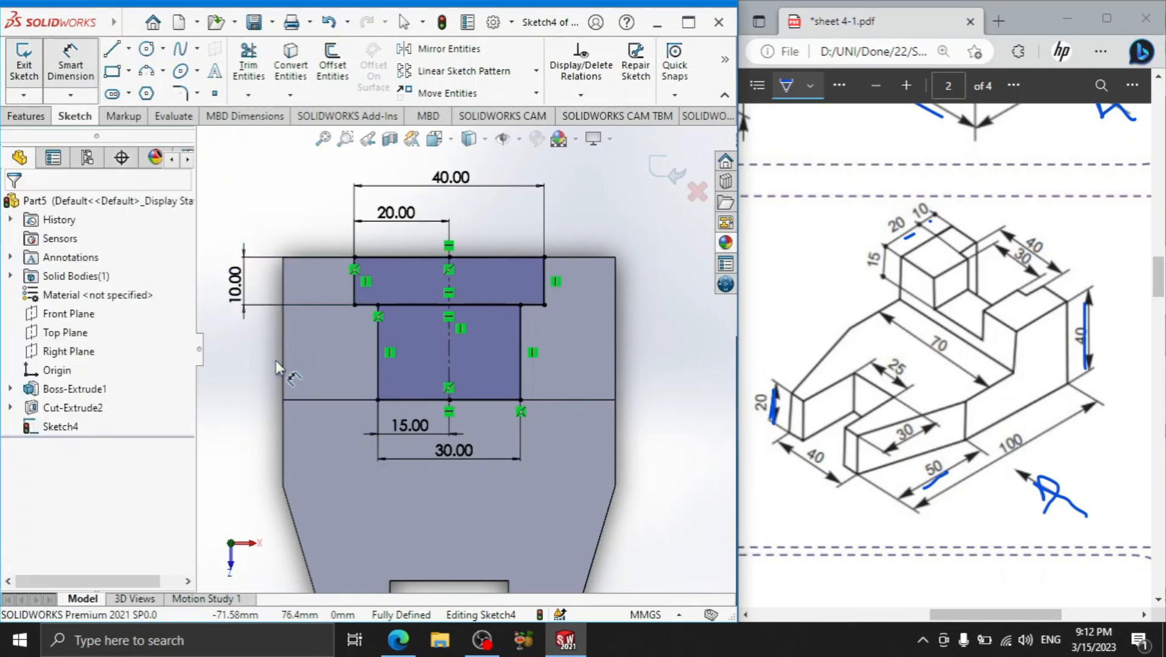
Cut both halves of the 40 mm wide back rectangle with a 70 mm blind Extruded Cut
{"action": "left_click", "coordinate": [35, 119]}
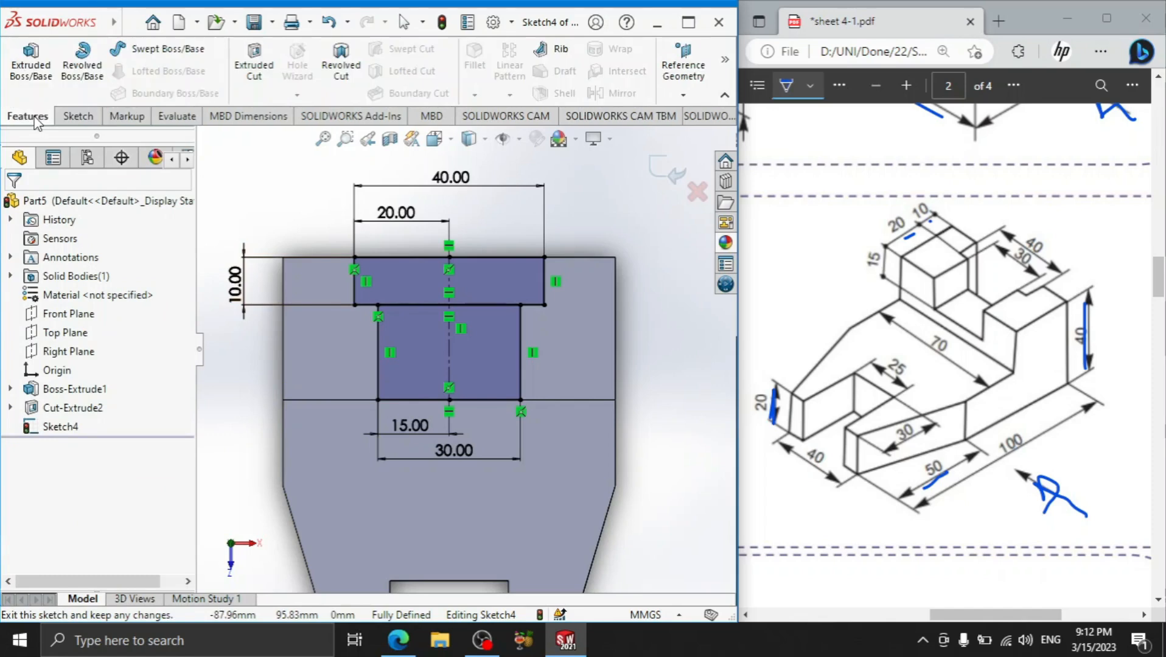
{"action": "left_click", "coordinate": [259, 74]}
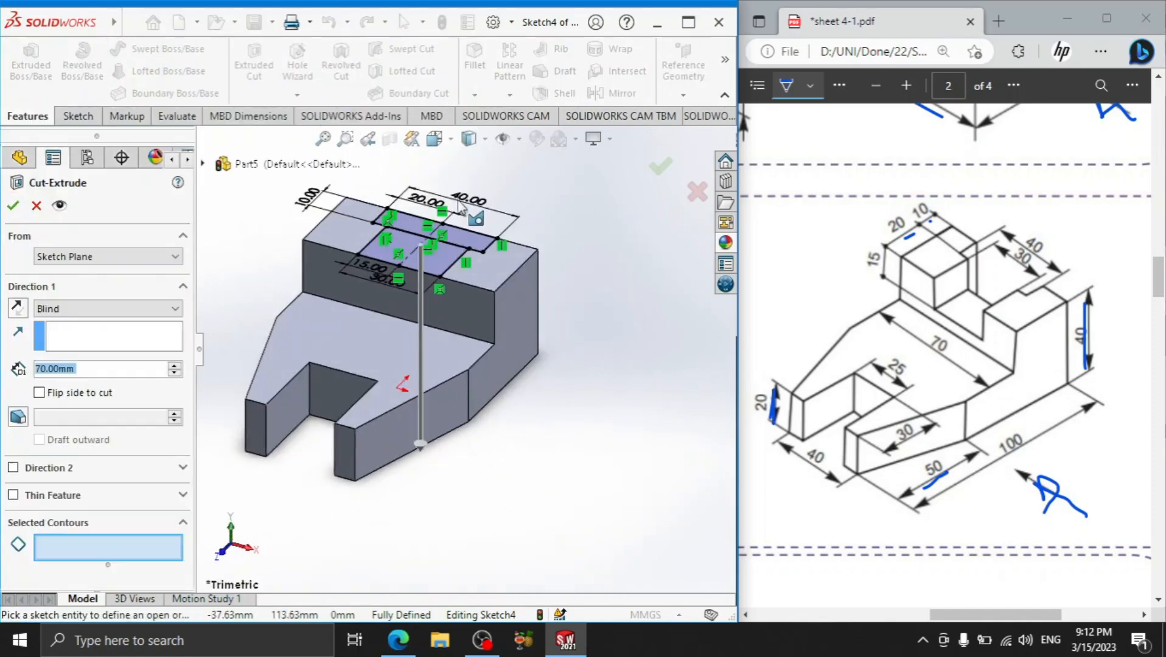
{"action": "scroll", "coordinate": [453, 243], "scroll_direction": "down", "scroll_amount": 3}
{"action": "left_click", "coordinate": [477, 314]}
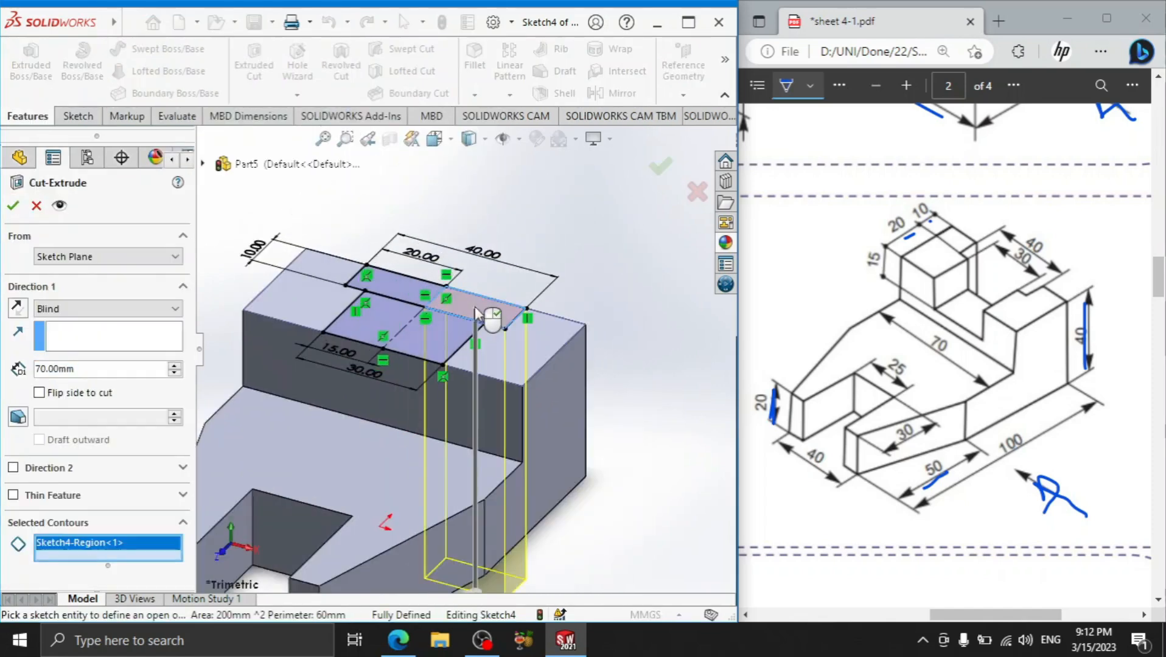
{"action": "left_click", "coordinate": [415, 292]}
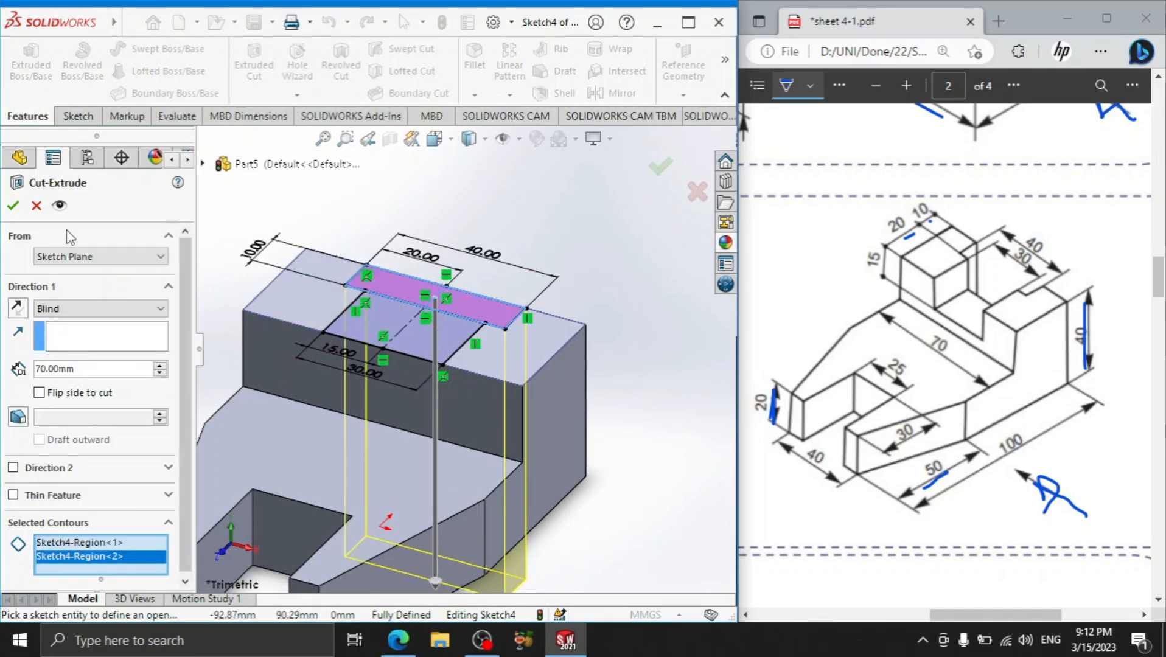
{"action": "key", "text": "Return"}
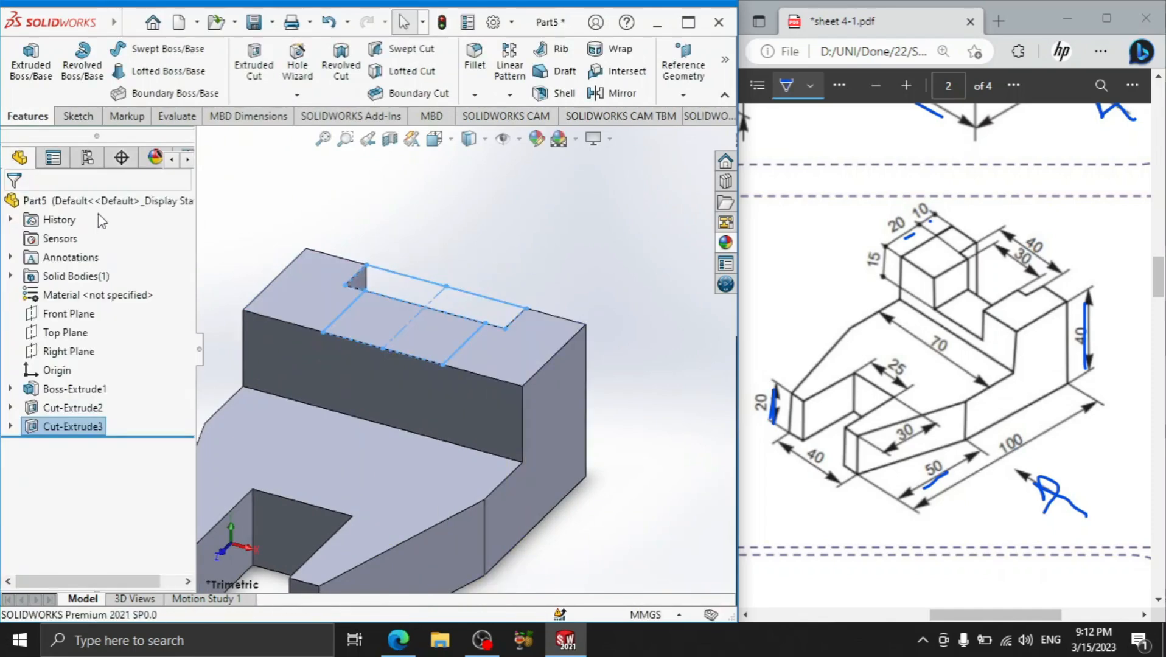
Reuse the notch sketch to cut both halves of the 30 mm wide front rectangle 15 mm deep, marking the 15 dimension in the PDF
{"action": "left_click", "coordinate": [254, 67]}
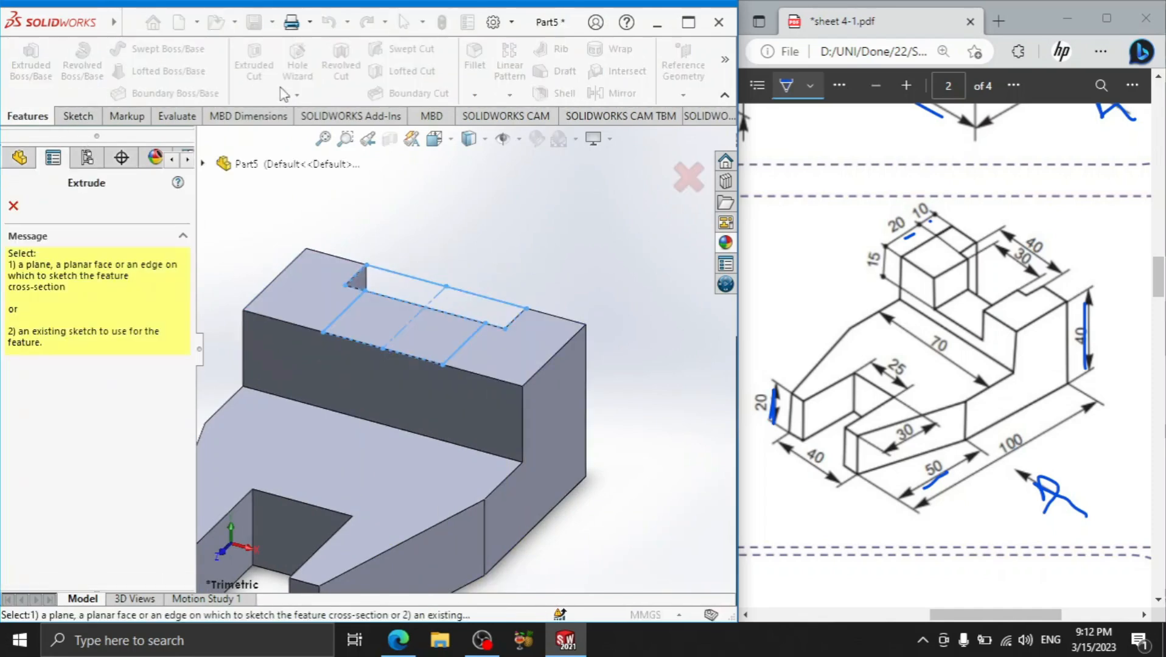
{"action": "left_click", "coordinate": [204, 164]}
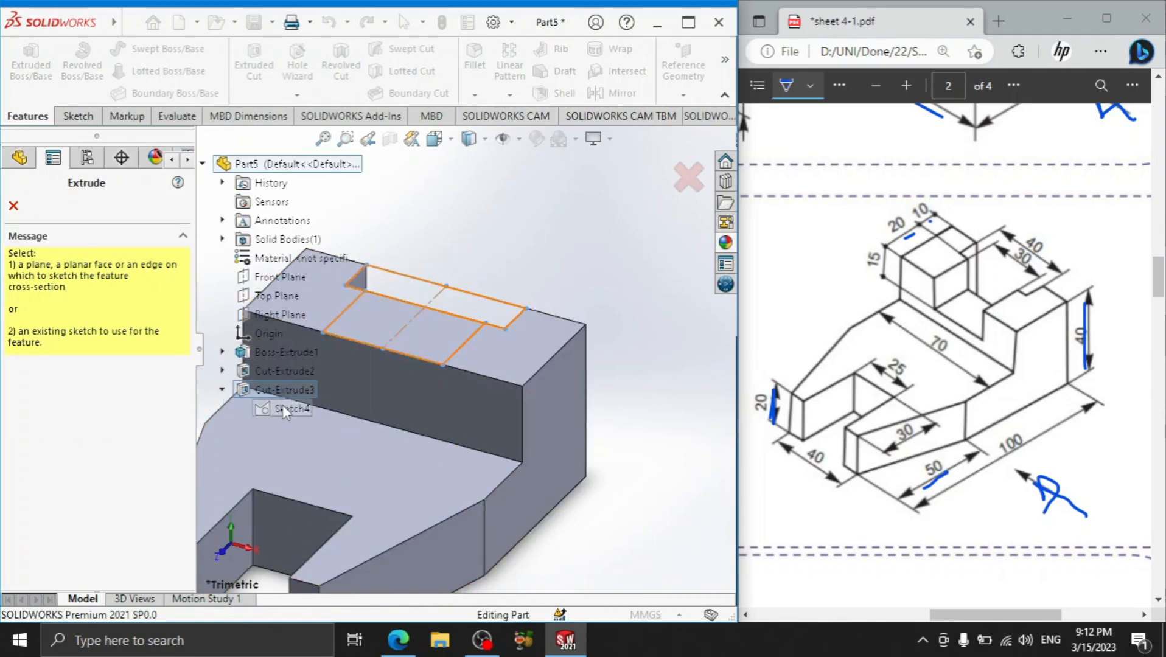
{"action": "left_click", "coordinate": [360, 358]}
{"action": "left_click", "coordinate": [378, 328]}
{"action": "left_click", "coordinate": [457, 317]}
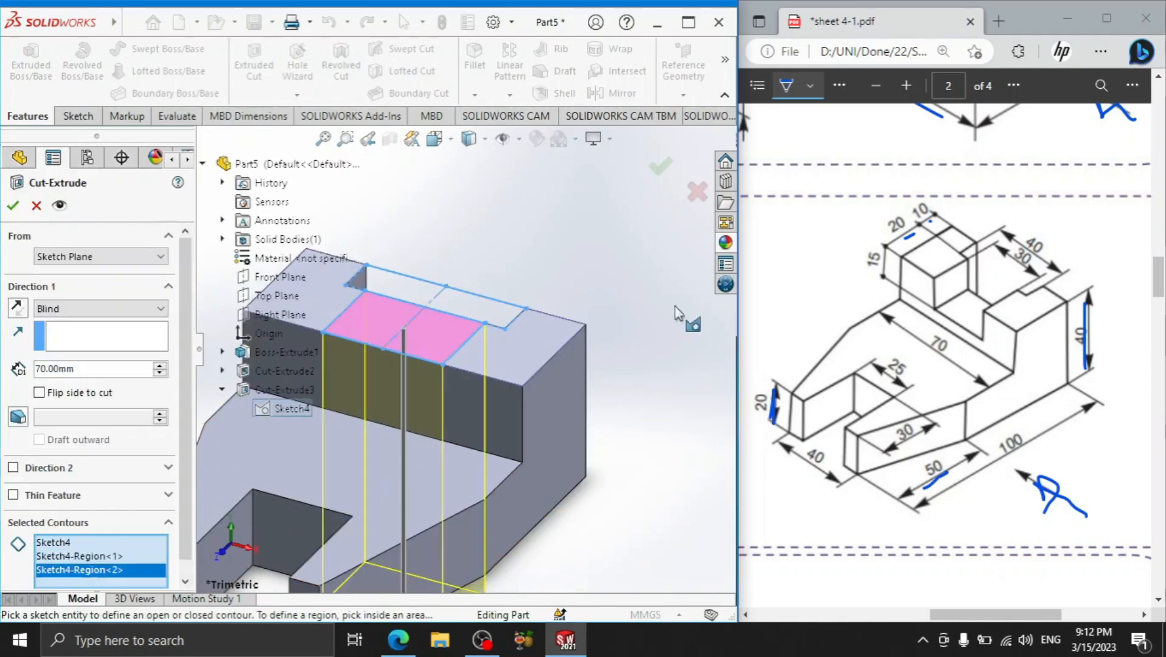
{"action": "left_click_drag", "start_coordinate": [894, 260], "coordinate": [895, 296]}
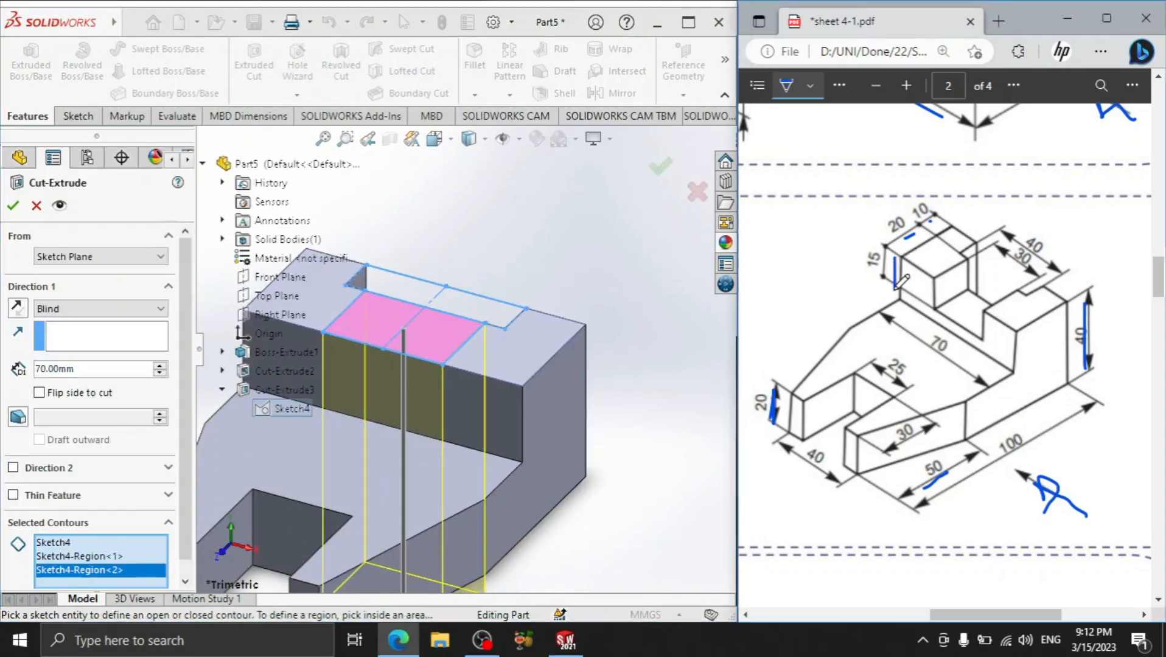
{"action": "left_click", "coordinate": [93, 368]}
{"action": "type", "text": "15"}
{"action": "key", "text": "Return"}
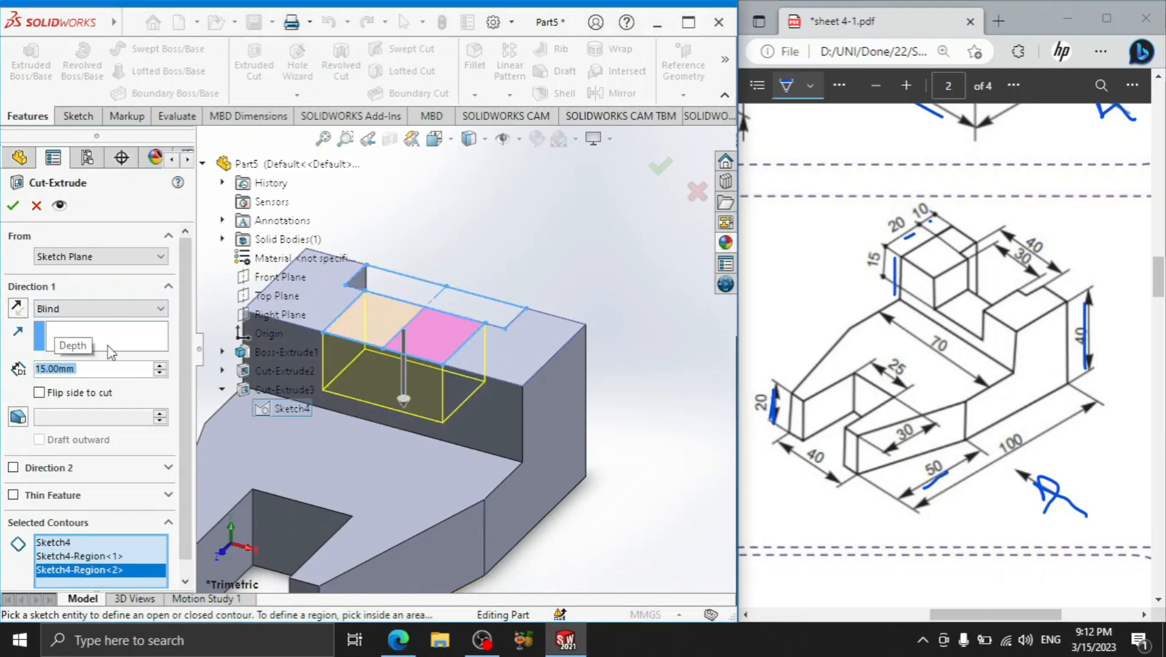
{"action": "left_click", "coordinate": [12, 205]}
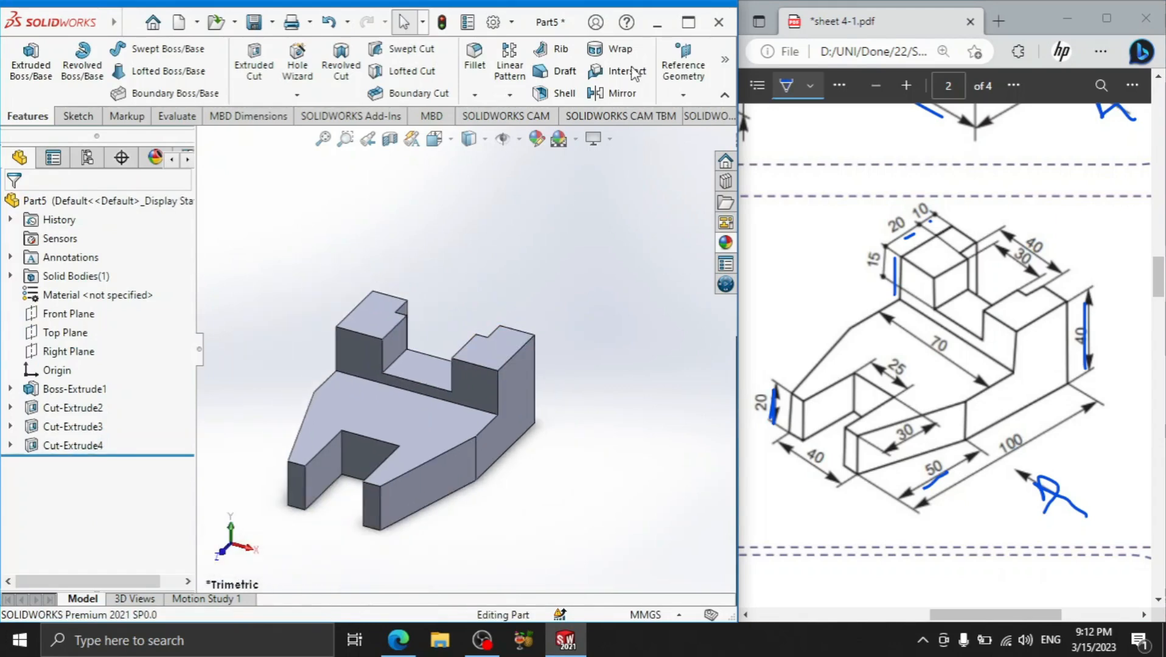
Maximize the modelling window and inspect the finished bracket in the isometric view
{"action": "left_click", "coordinate": [689, 22]}
{"action": "key", "text": "space"}
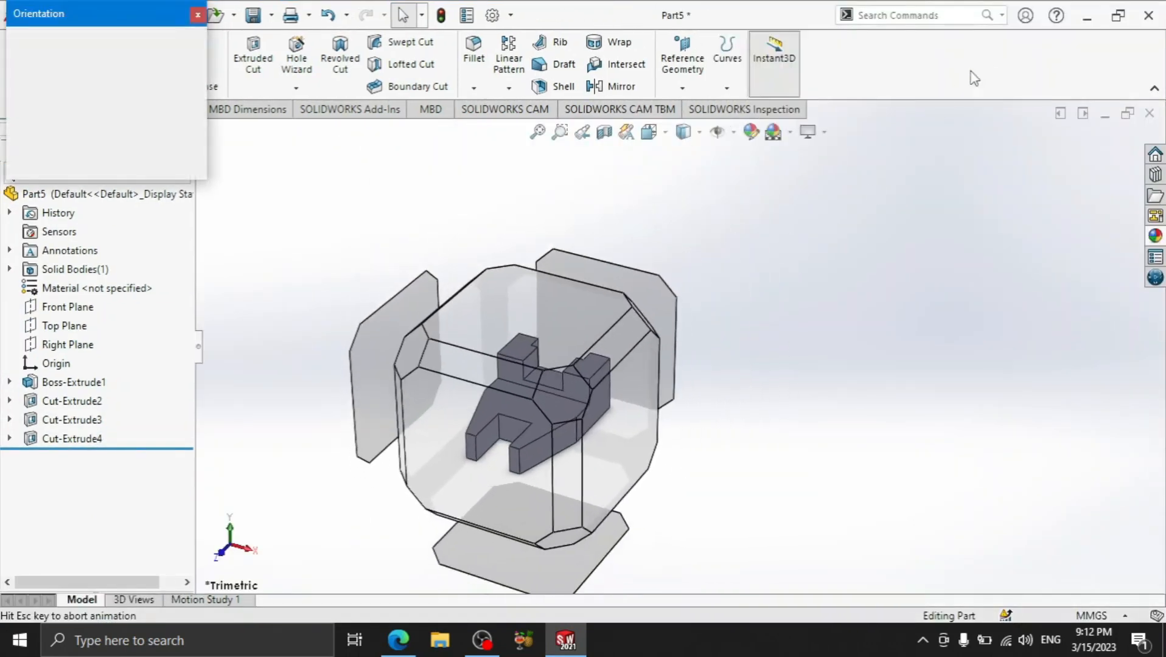
{"action": "left_click", "coordinate": [559, 387]}
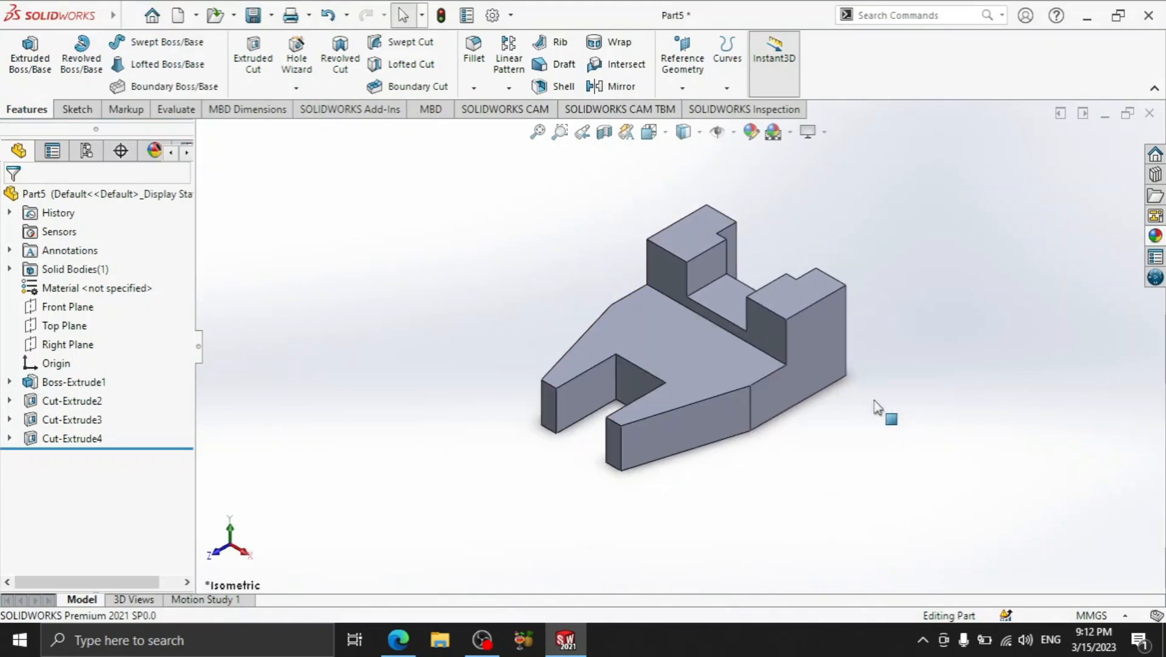
{"action": "scroll", "coordinate": [920, 262], "scroll_direction": "down", "scroll_amount": 1}
{"action": "scroll", "coordinate": [864, 283], "scroll_direction": "up", "scroll_amount": 1}
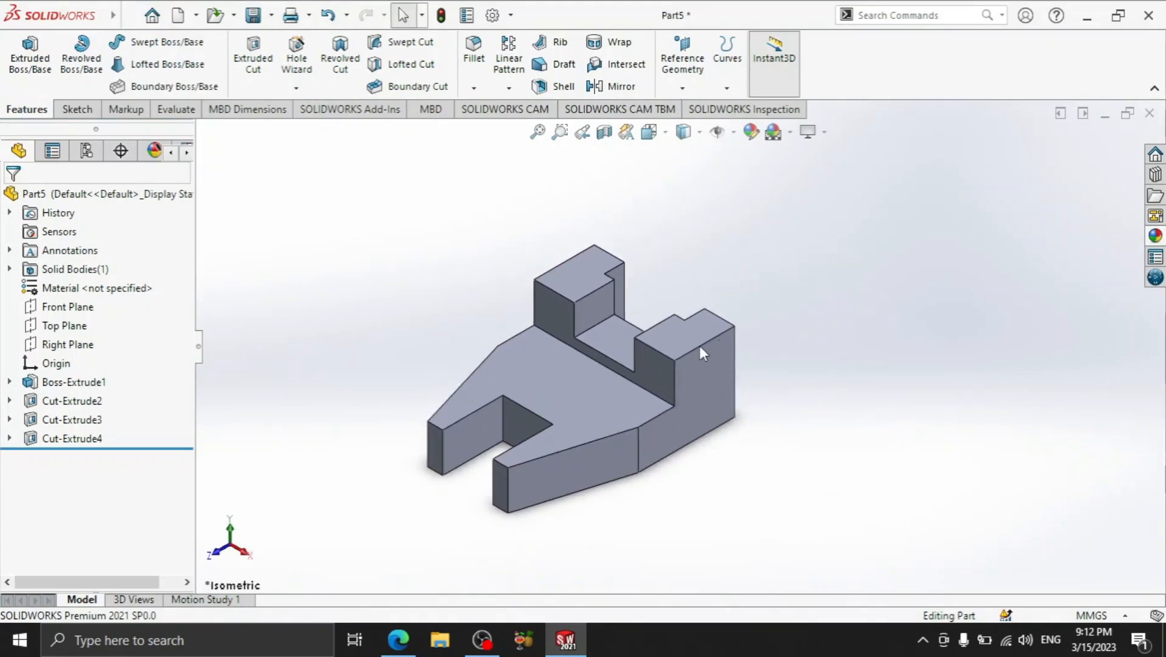
{"action": "scroll", "coordinate": [632, 383], "scroll_direction": "down", "scroll_amount": 1}
{"action": "scroll", "coordinate": [864, 349], "scroll_direction": "up", "scroll_amount": 1}
{"action": "scroll", "coordinate": [756, 368], "scroll_direction": "down", "scroll_amount": 1}
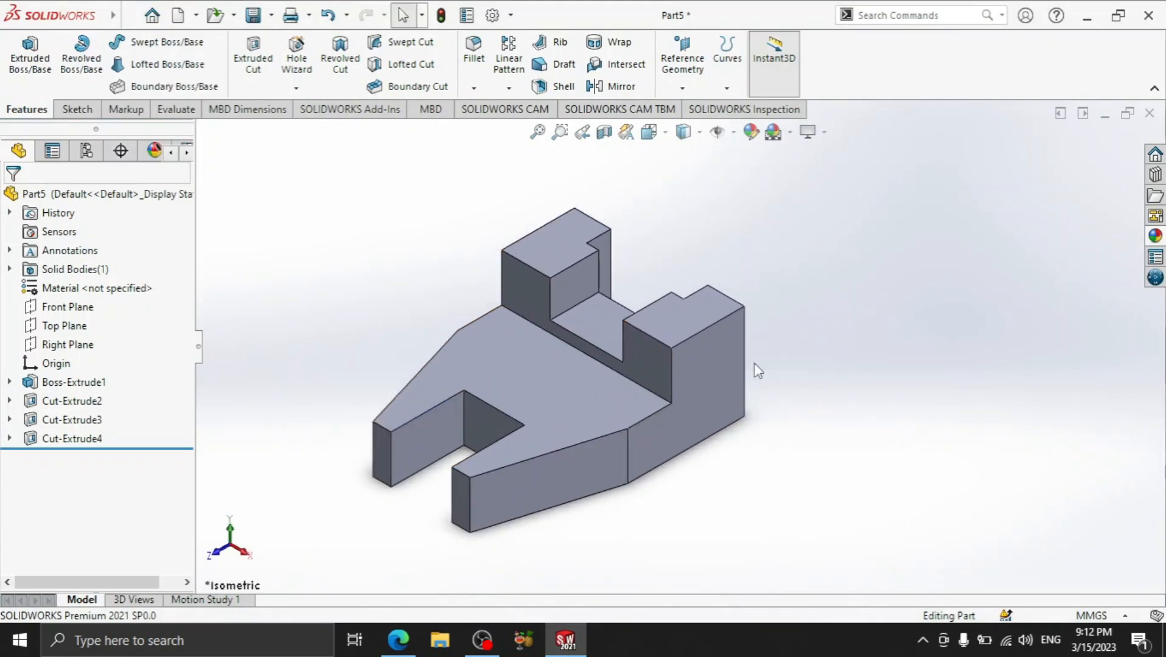
Apply a magenta color appearance to the whole part
{"action": "left_click", "coordinate": [751, 131]}
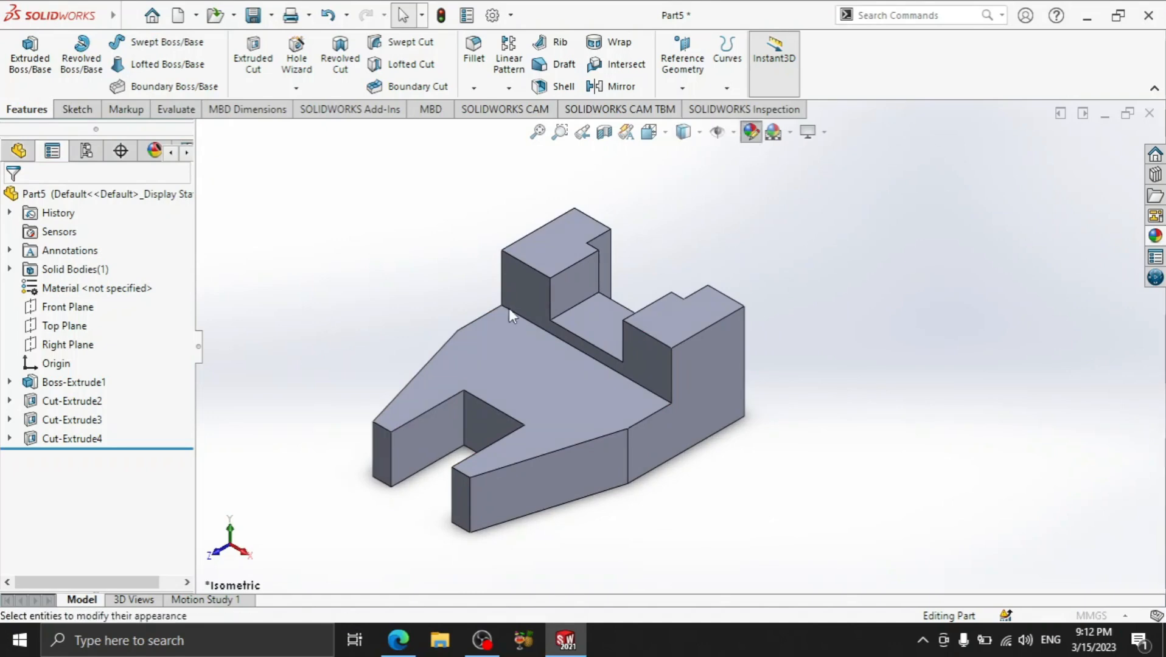
{"action": "left_click", "coordinate": [111, 552]}
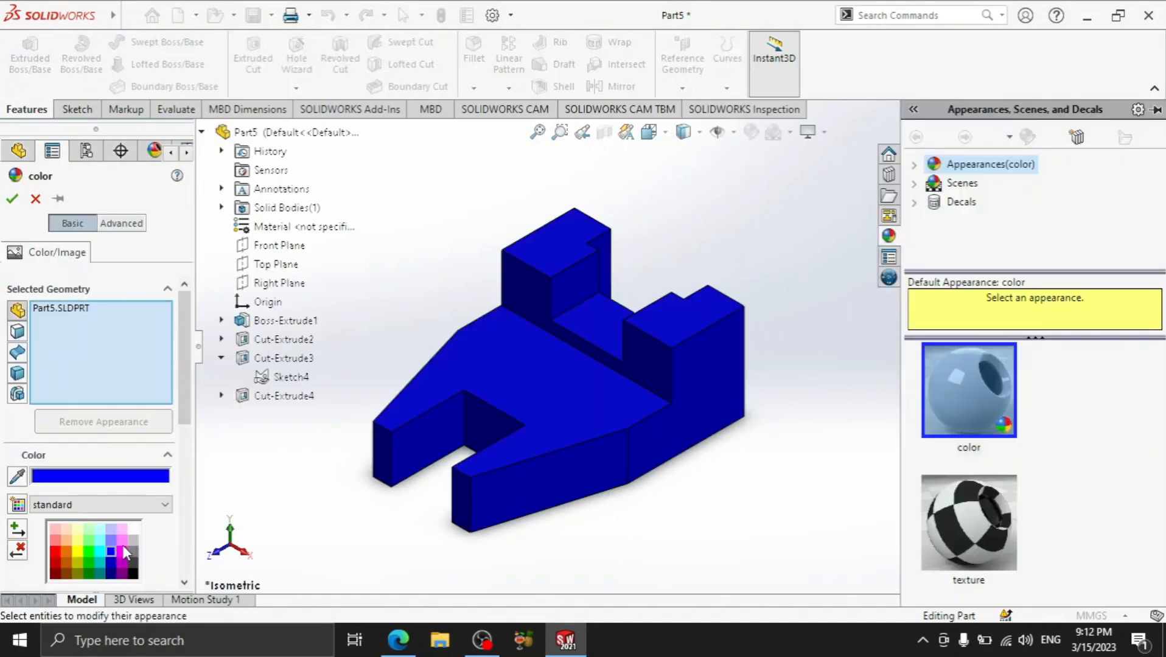
{"action": "left_click", "coordinate": [124, 550]}
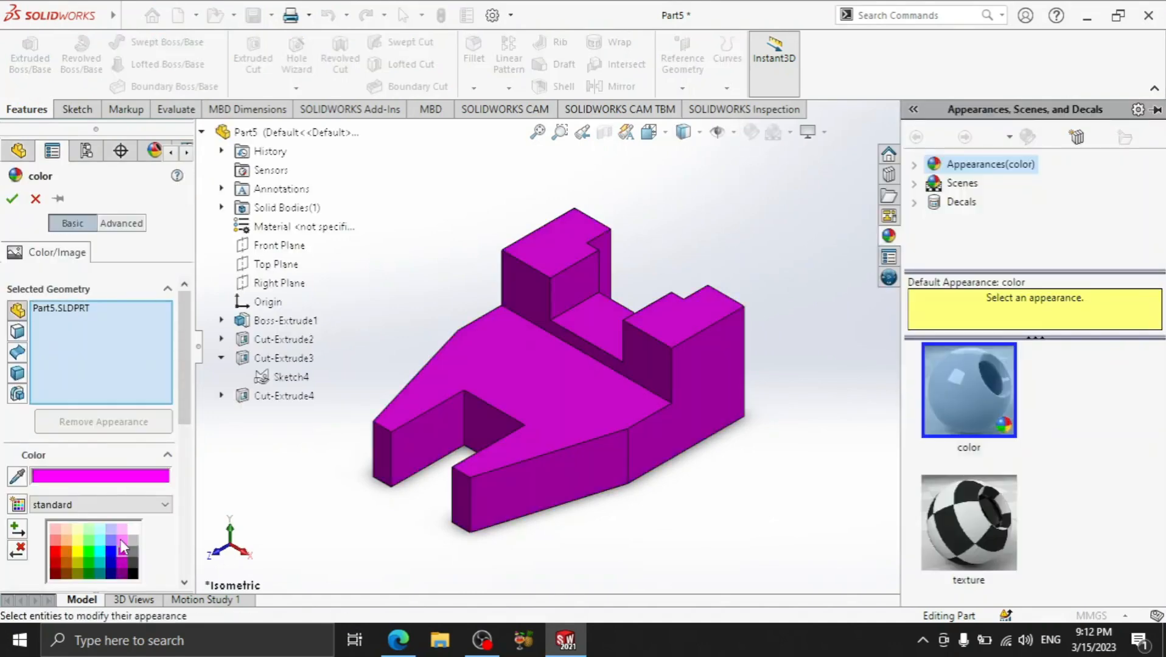
{"action": "left_click", "coordinate": [21, 194]}
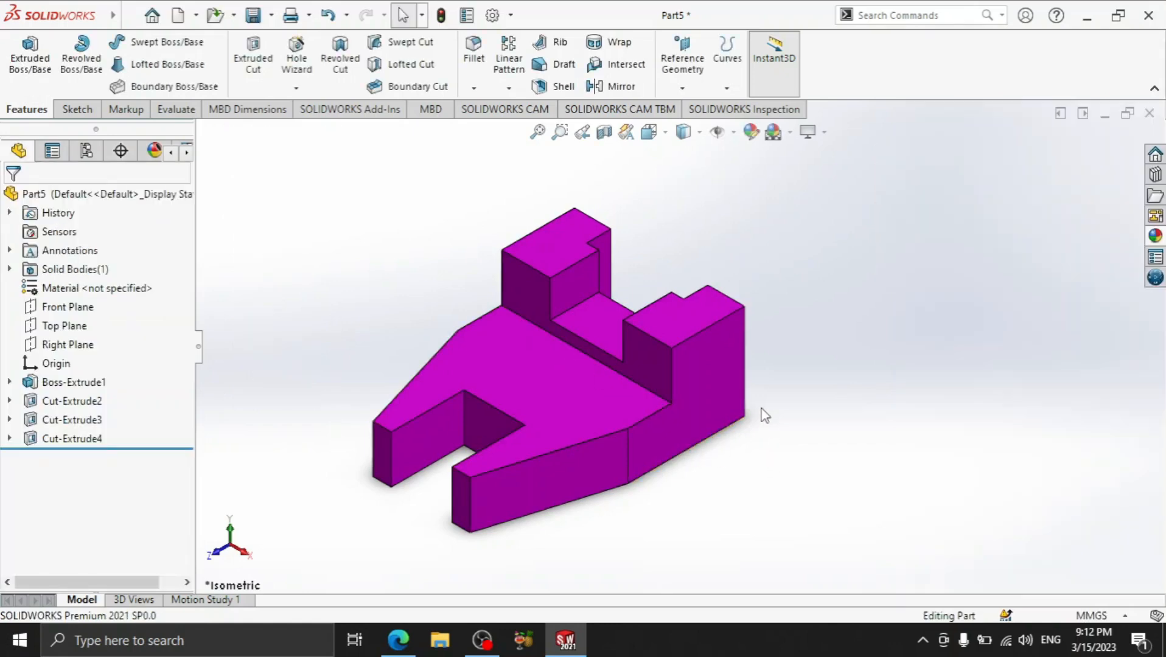
Pan the magenta bracket around the view and rotate it to examine the notched block and slotted base from the side
{"action": "right_click", "coordinate": [847, 278]}
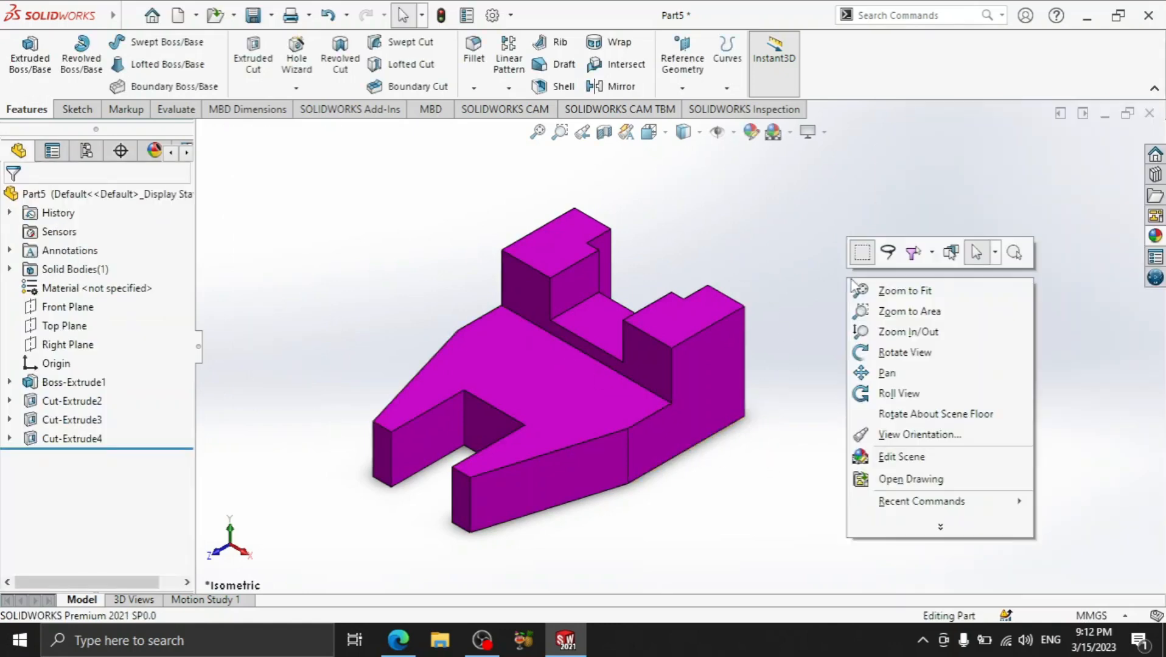
{"action": "left_click", "coordinate": [889, 373]}
{"action": "left_click_drag", "start_coordinate": [809, 372], "coordinate": [662, 370]}
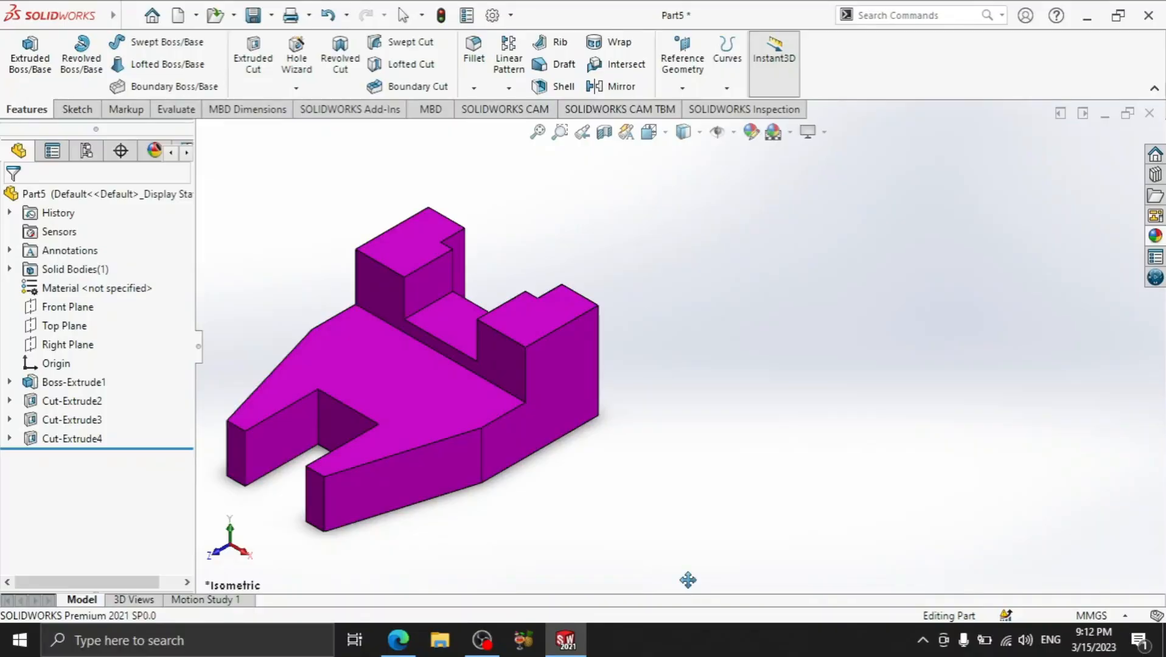
{"action": "left_click_drag", "start_coordinate": [414, 418], "coordinate": [636, 396]}
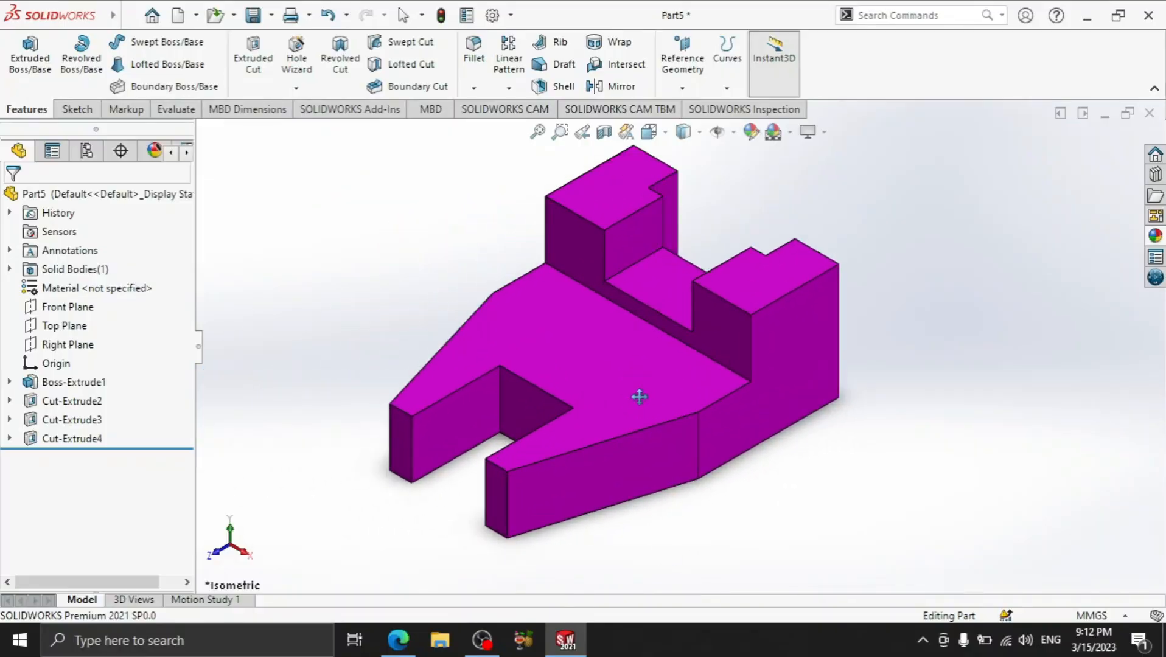
{"action": "left_click_drag", "start_coordinate": [639, 397], "coordinate": [639, 409]}
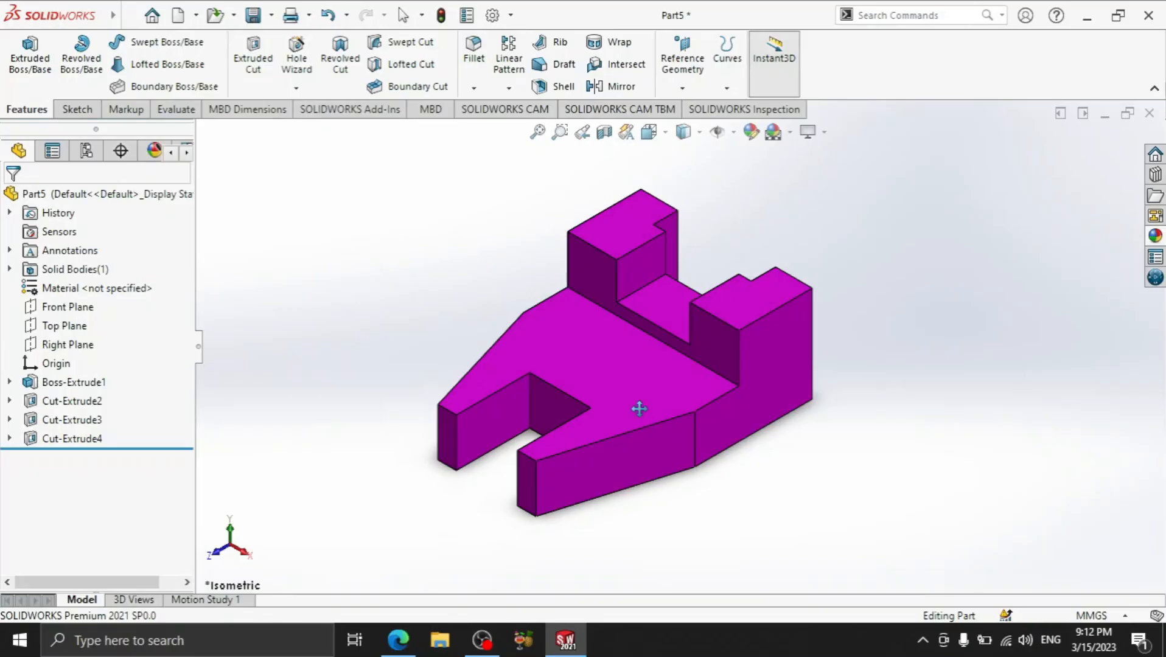
{"action": "left_click_drag", "start_coordinate": [638, 409], "coordinate": [429, 411]}
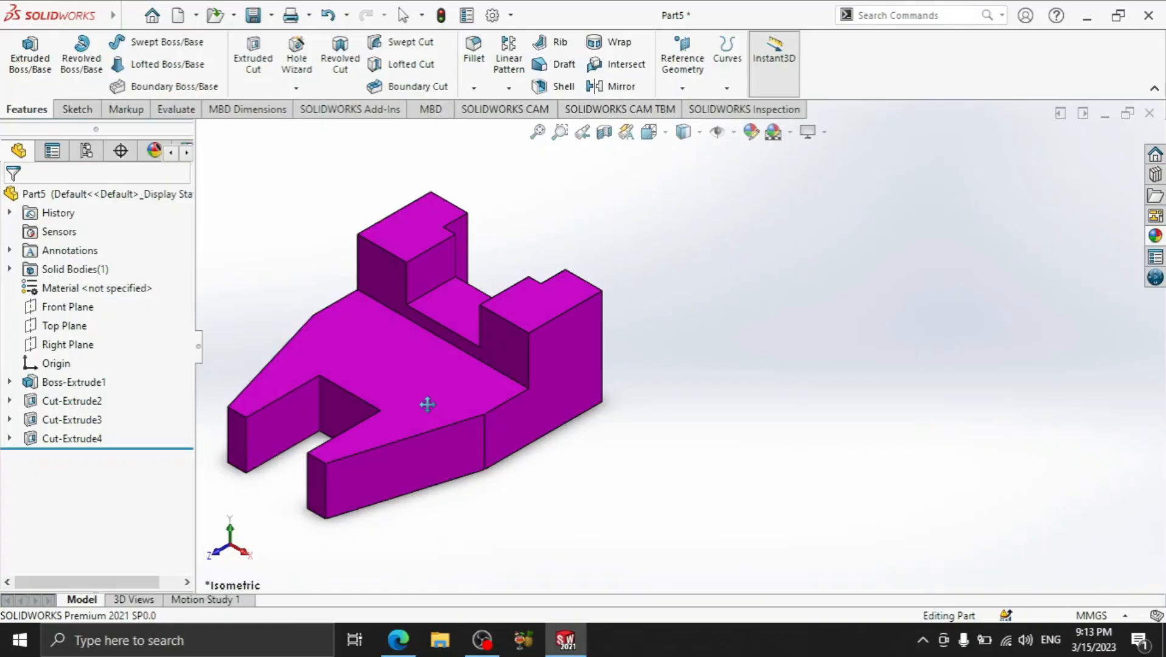
{"action": "left_click_drag", "start_coordinate": [427, 404], "coordinate": [635, 396]}
{"action": "right_click", "coordinate": [636, 396]}
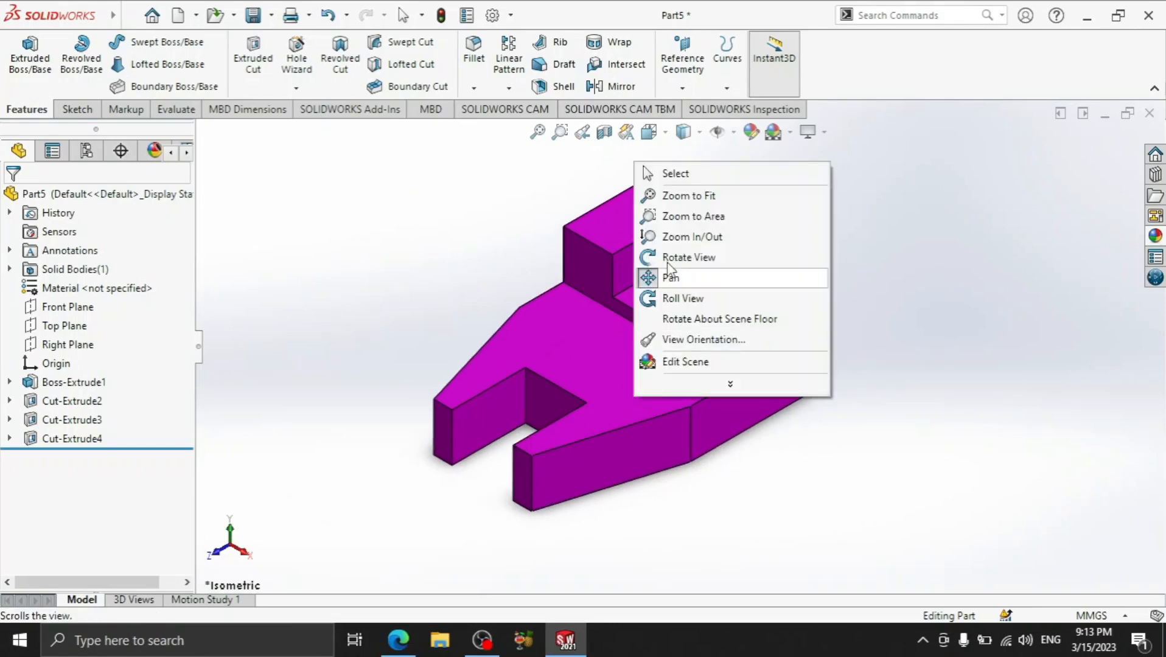
{"action": "left_click", "coordinate": [947, 324]}
{"action": "left_click_drag", "start_coordinate": [832, 372], "coordinate": [850, 336]}
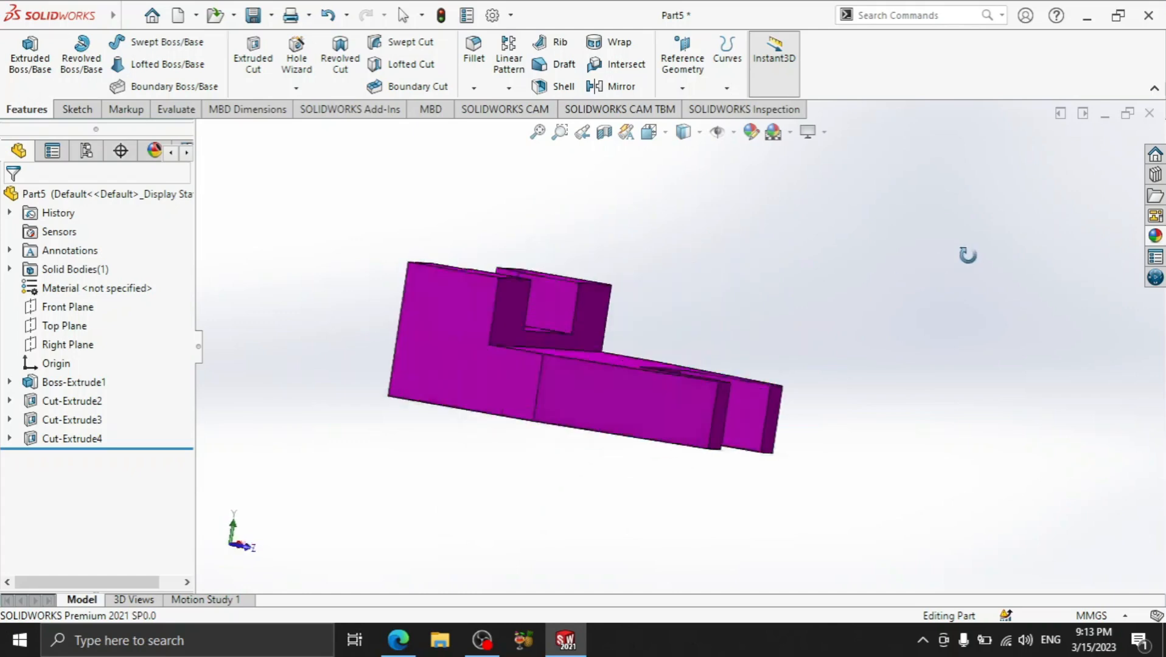